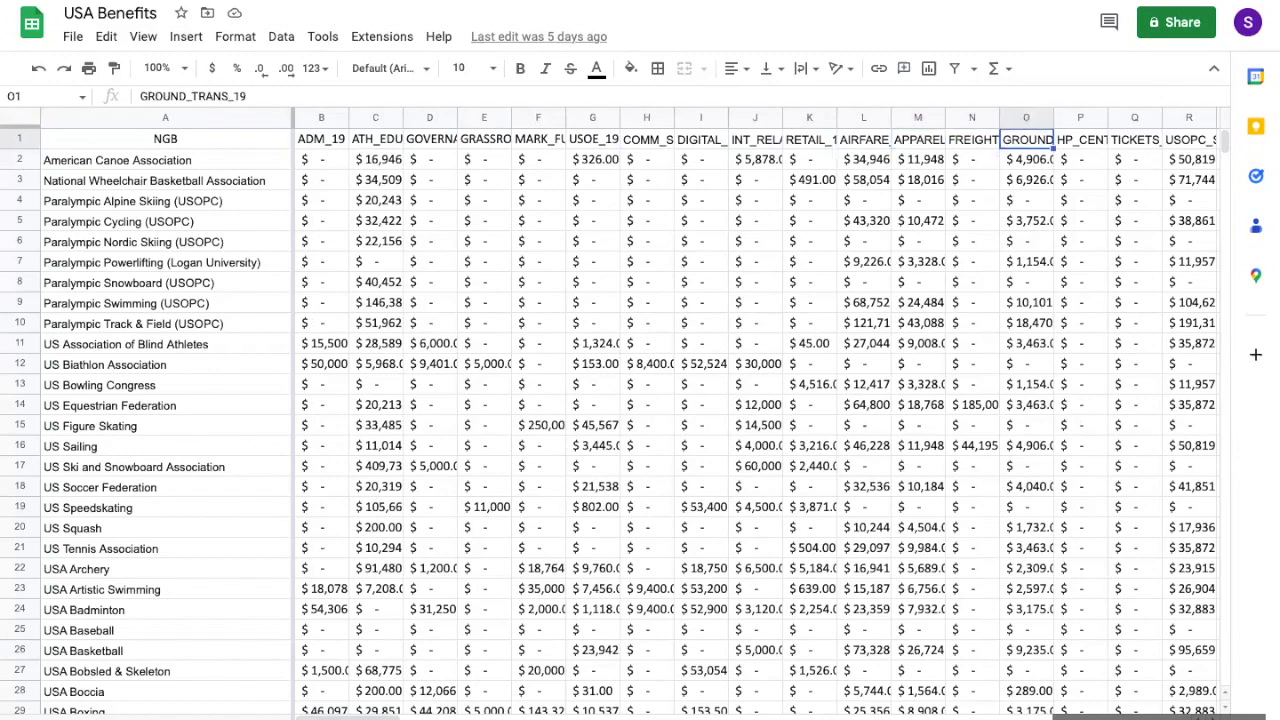
# Examine the 2019 category column headers in the USA Benefits spreadsheet, from GROUND_TRANS_19 through SPORTSCIENCE_19 and beyond.
pyautogui.press('Right')
pyautogui.press('Right')
pyautogui.press('Right')
pyautogui.press('Right')
pyautogui.press('Right')
pyautogui.press('Right')
pyautogui.press('Right')
pyautogui.press('Right')
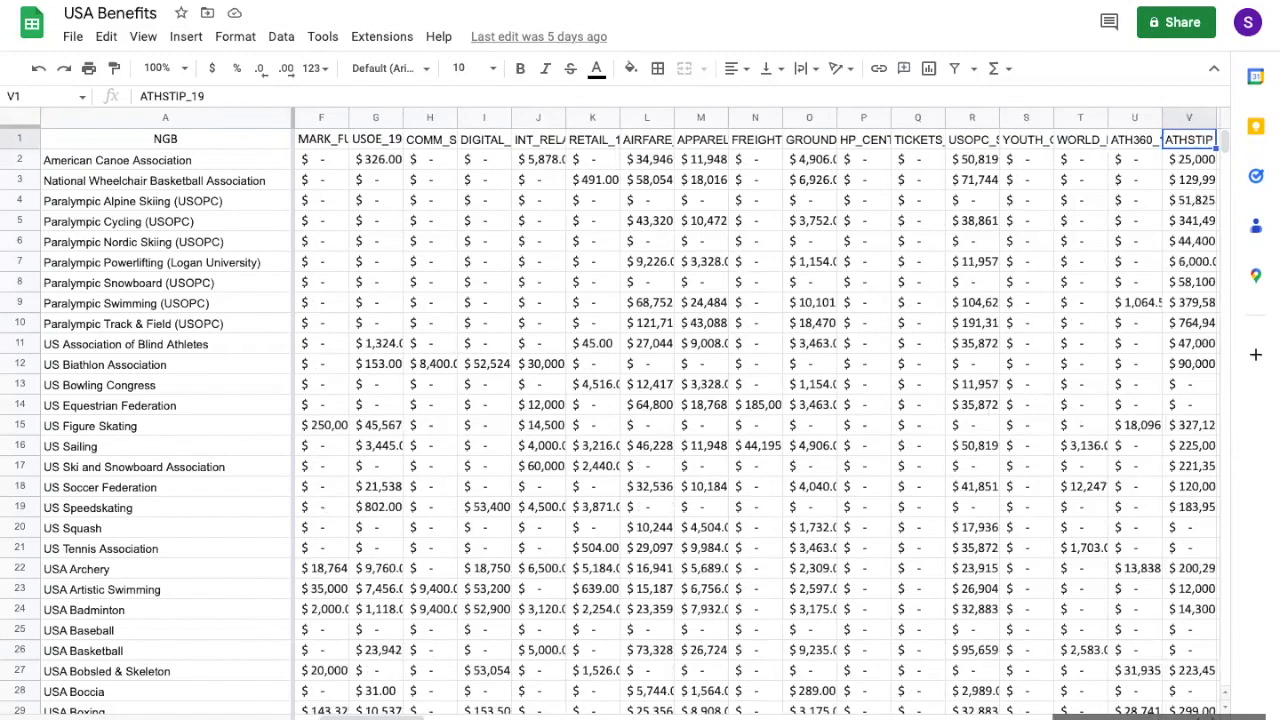
pyautogui.press('Right')
pyautogui.press('Right')
pyautogui.press('Right')
pyautogui.press('Right')
pyautogui.press('Right')
pyautogui.press('Right')
pyautogui.press('Right')
pyautogui.press('Right')
pyautogui.press('Right')
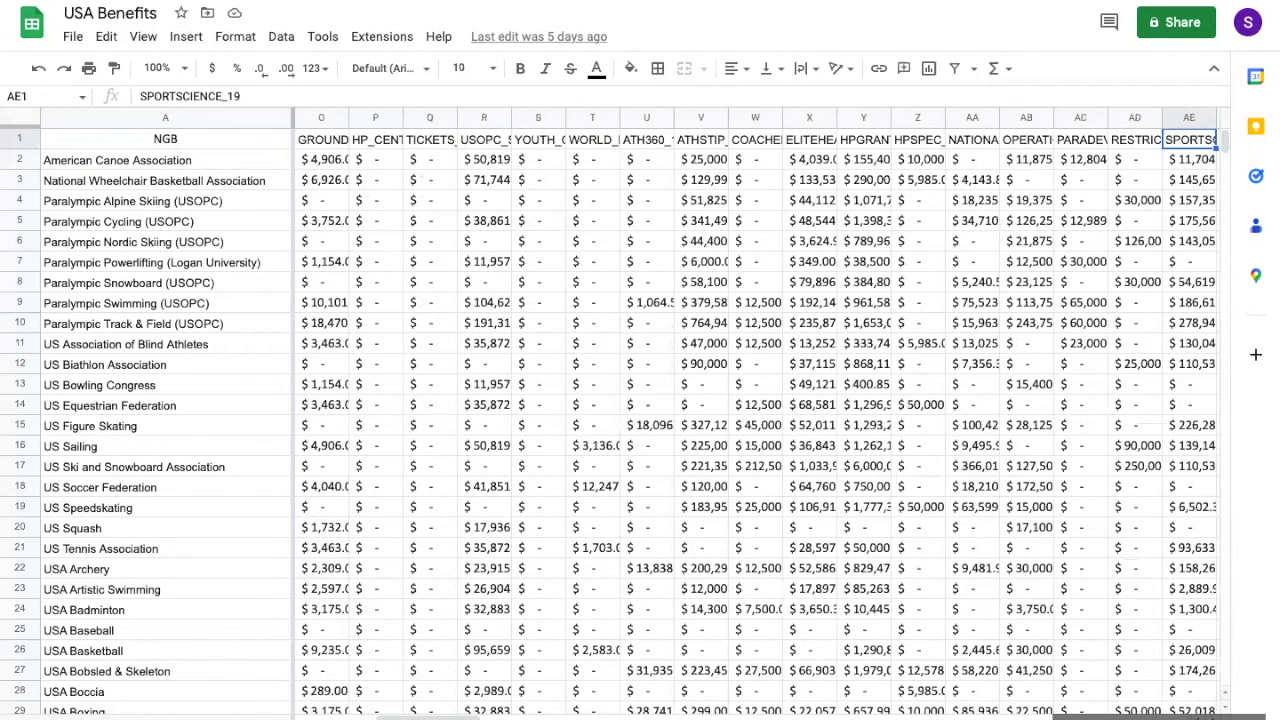
pyautogui.press('Right')
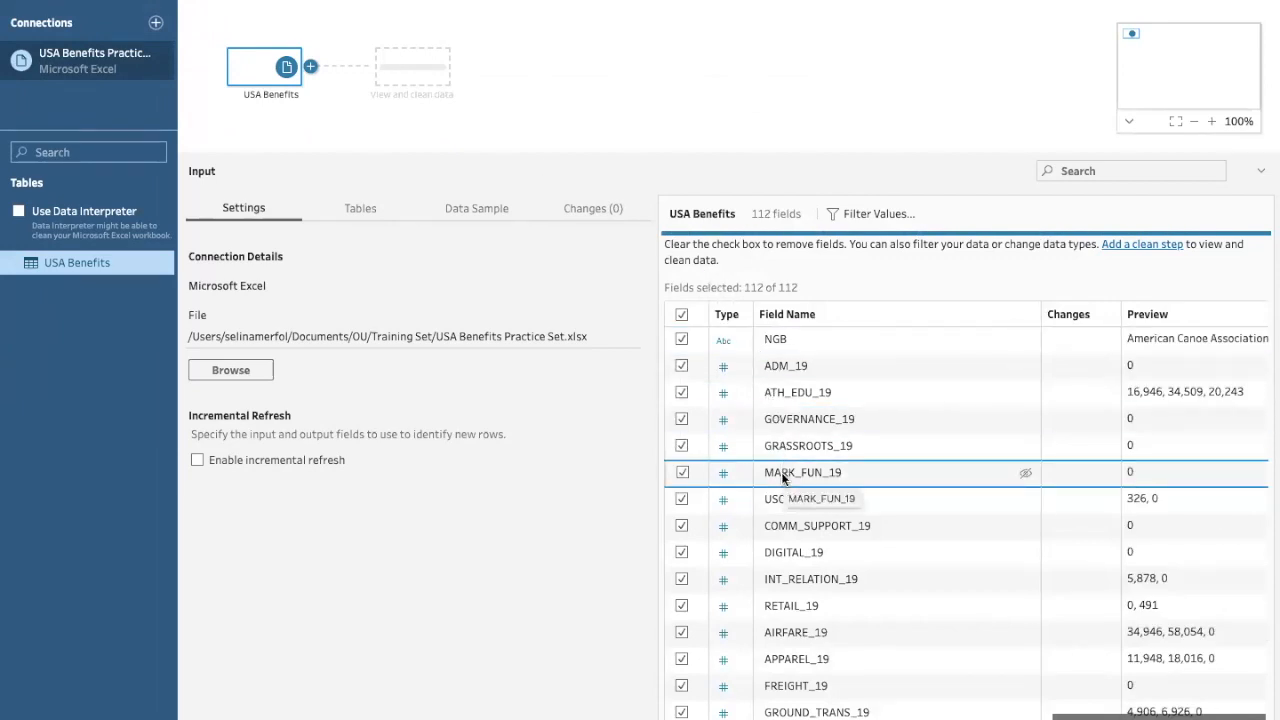
# Examine the USA Benefits input's field list in Tableau Prep, from the 2019 fields through the ATF fields.
pyautogui.scroll(-5, 782, 478)
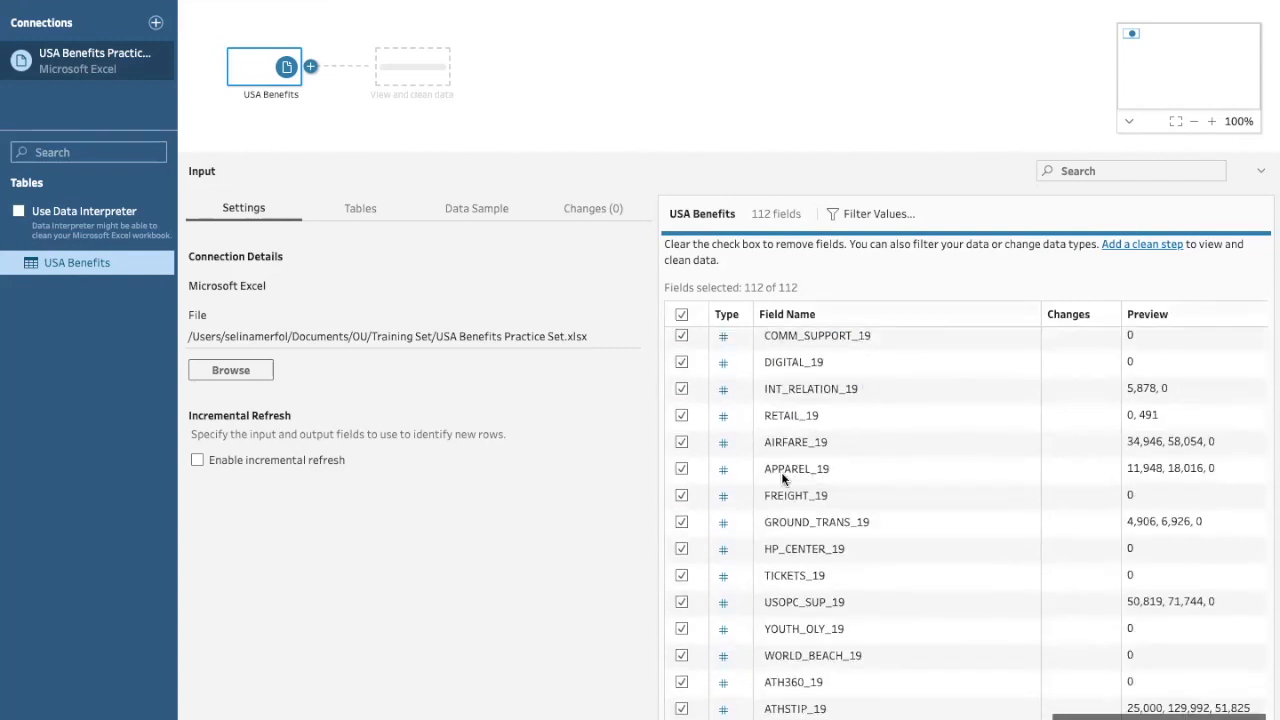
pyautogui.scroll(-8, 782, 478)
pyautogui.scroll(-15, 782, 478)
pyautogui.scroll(-18, 782, 478)
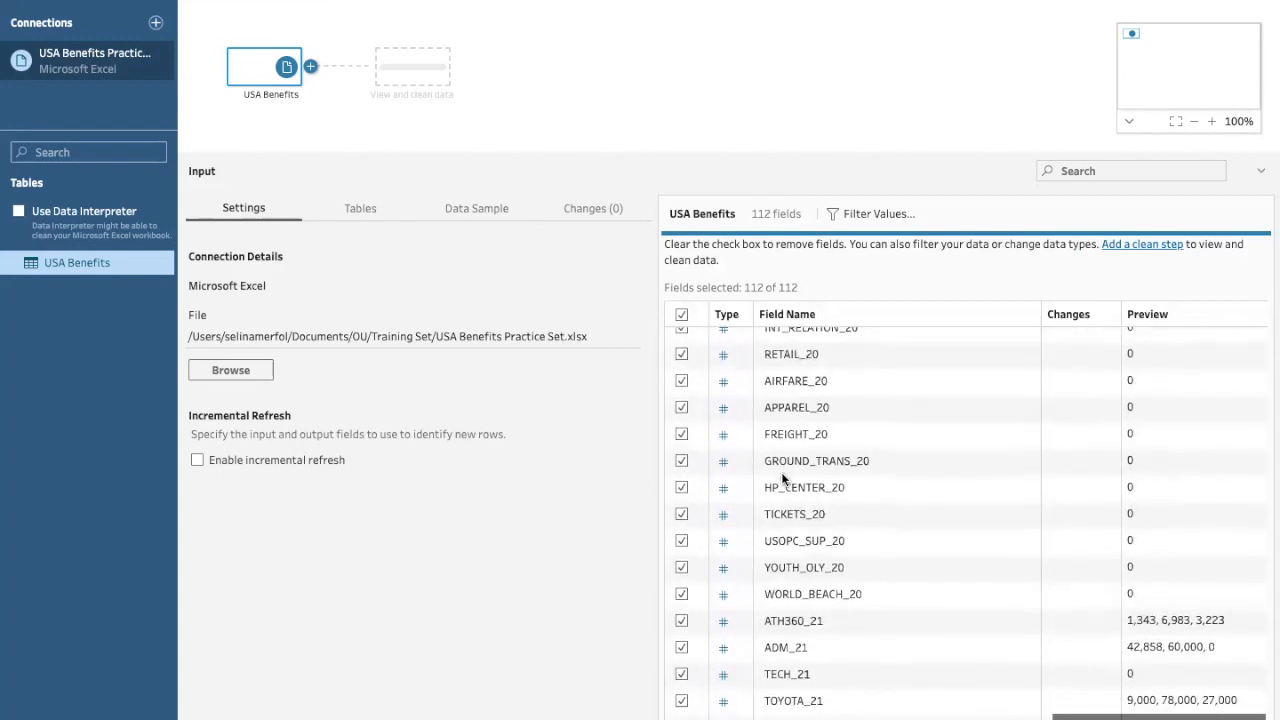
pyautogui.scroll(-13, 782, 478)
pyautogui.scroll(-20, 782, 478)
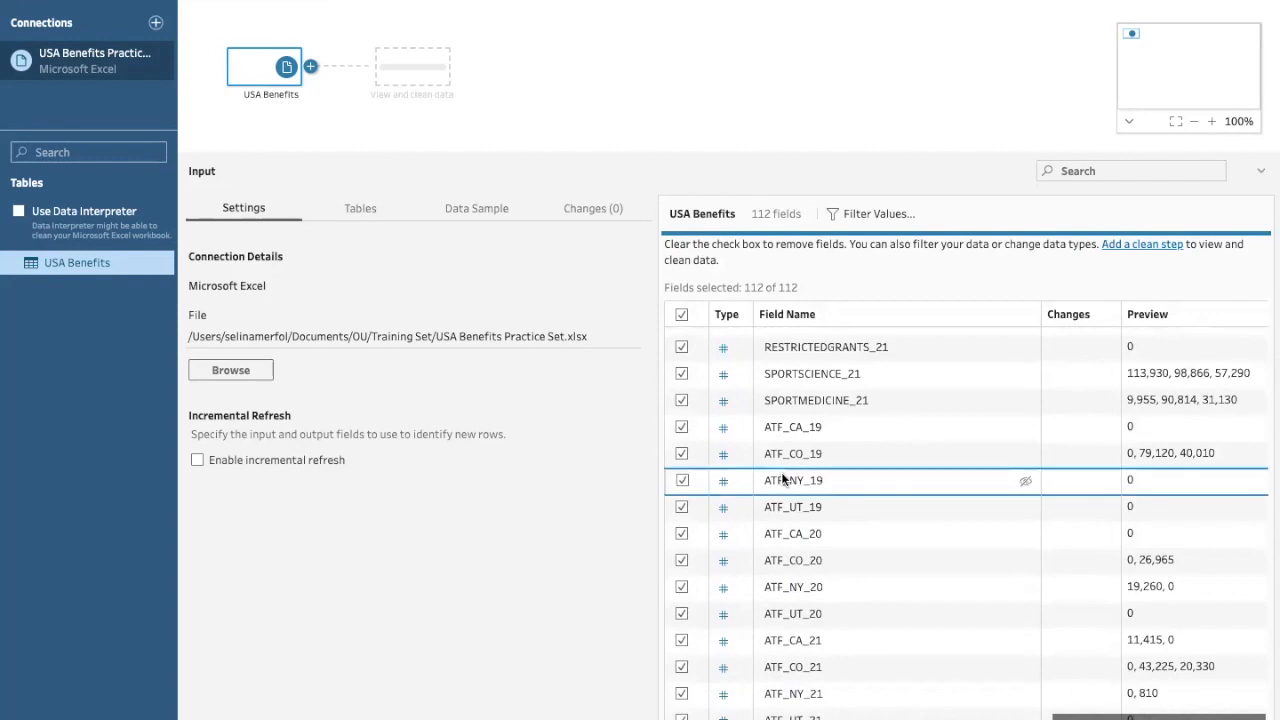
# Add a clean step after the USA Benefits input and name it 2019.
pyautogui.click(1262, 173)
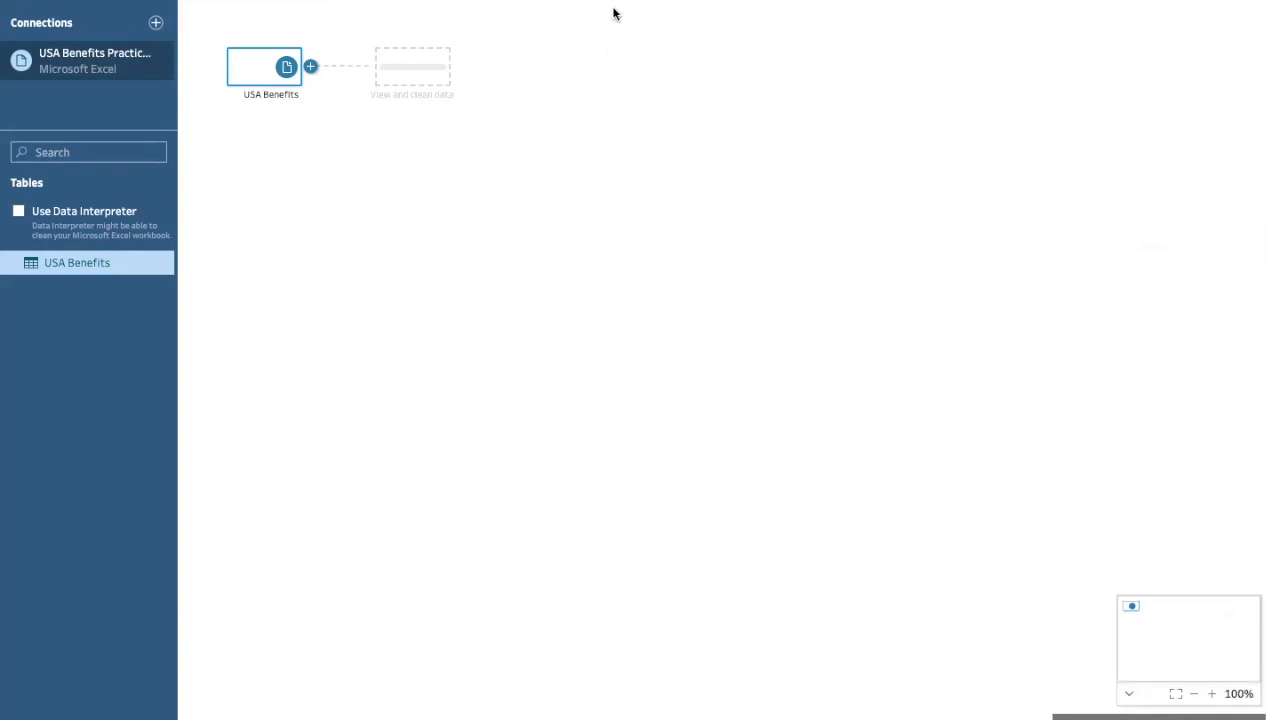
pyautogui.click(309, 67)
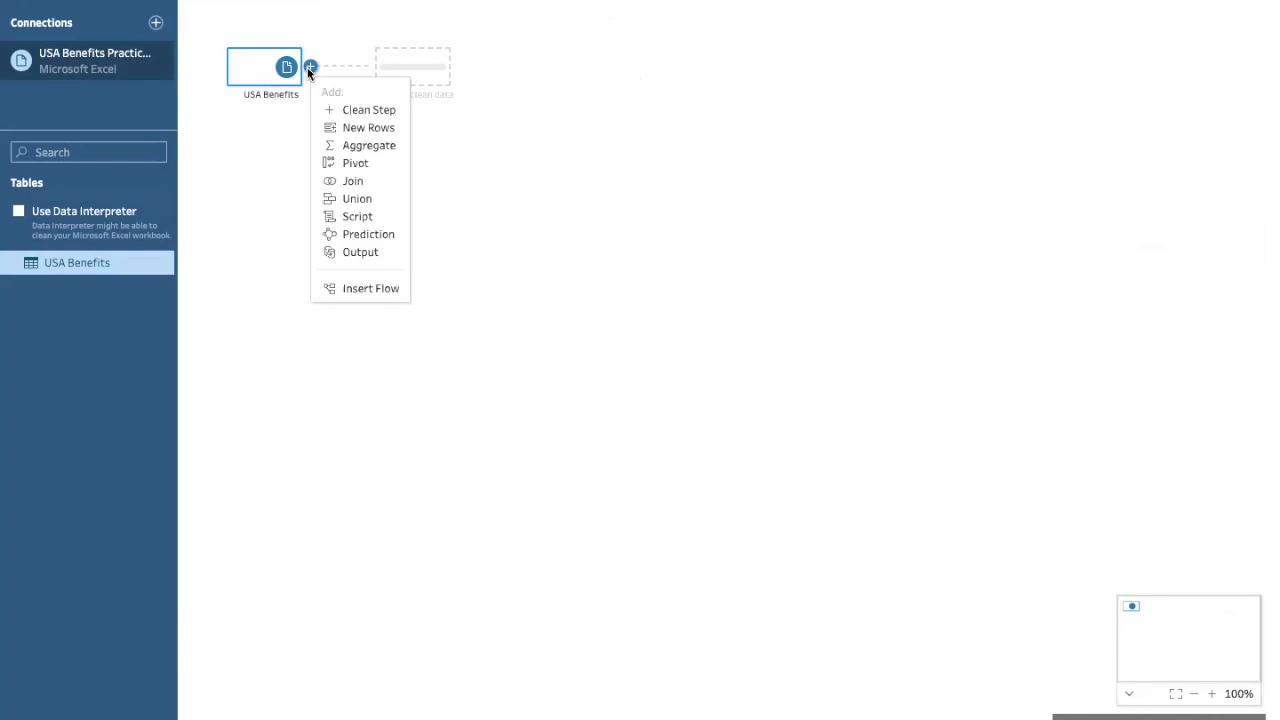
pyautogui.click(341, 107)
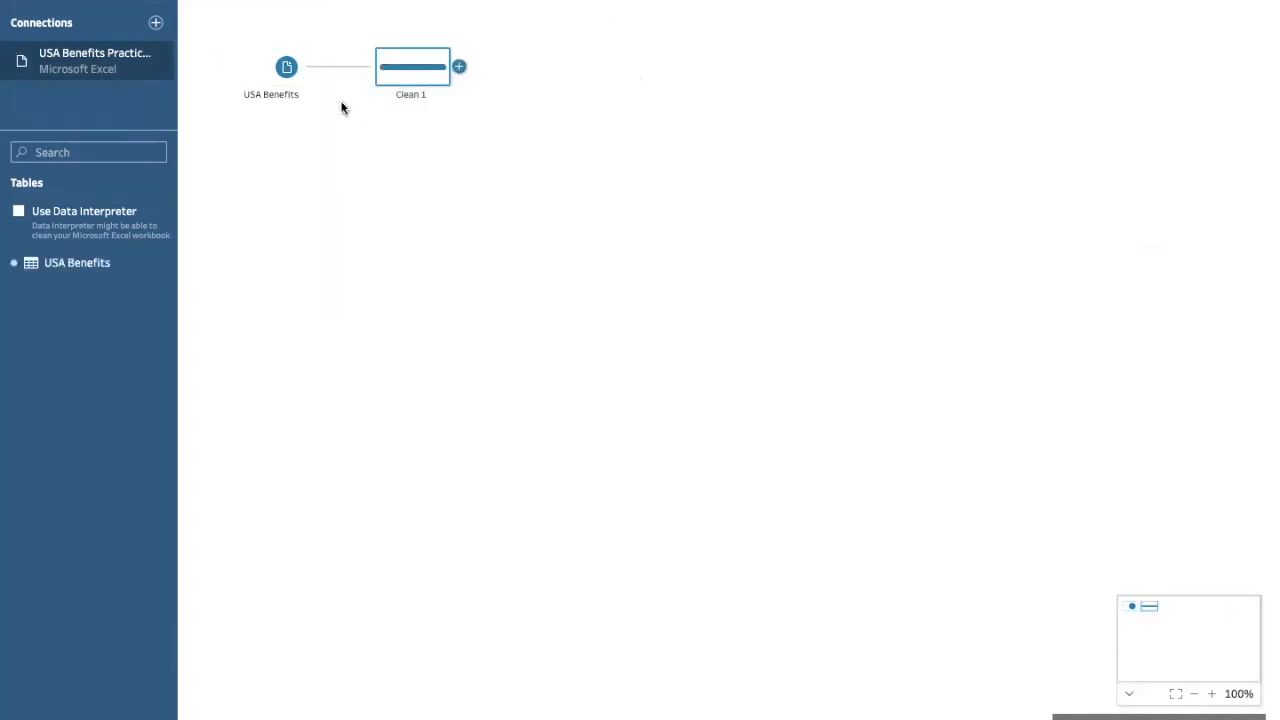
pyautogui.doubleClick(404, 92)
pyautogui.write('2019')
pyautogui.press('Return')
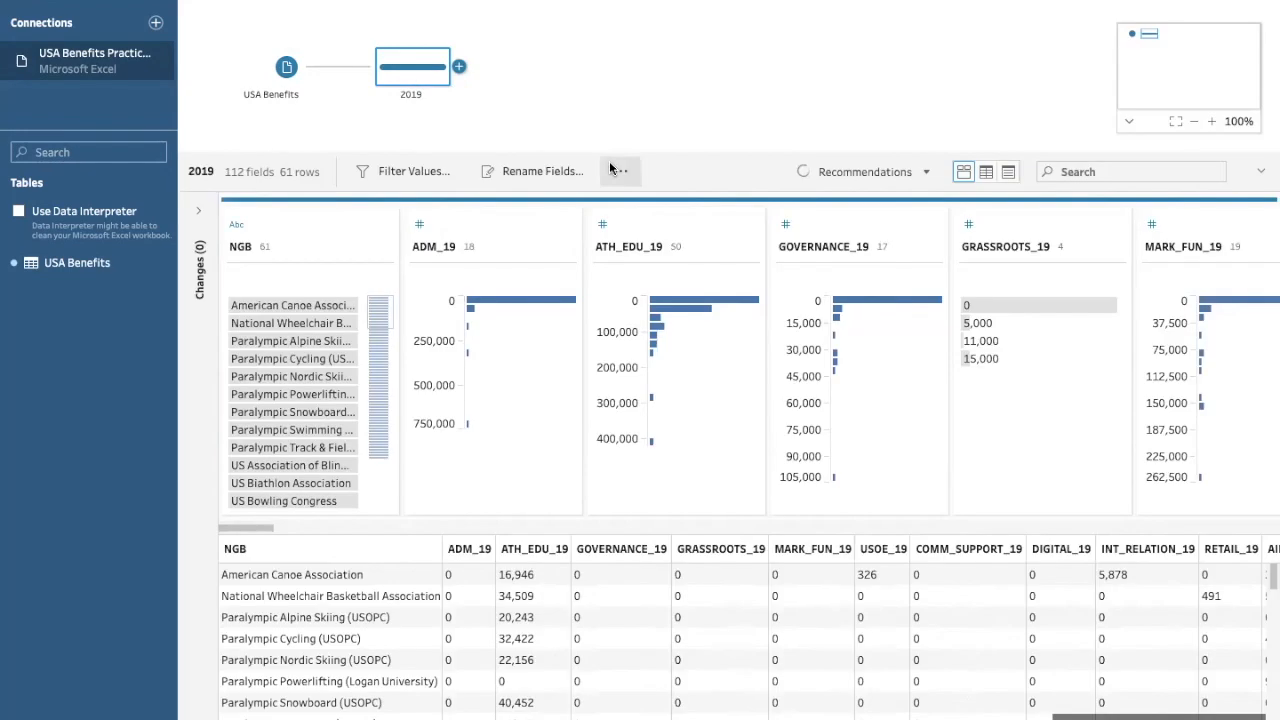
# Create a calculated field named Year with the value 2019 and check it down the data rows.
pyautogui.click(624, 178)
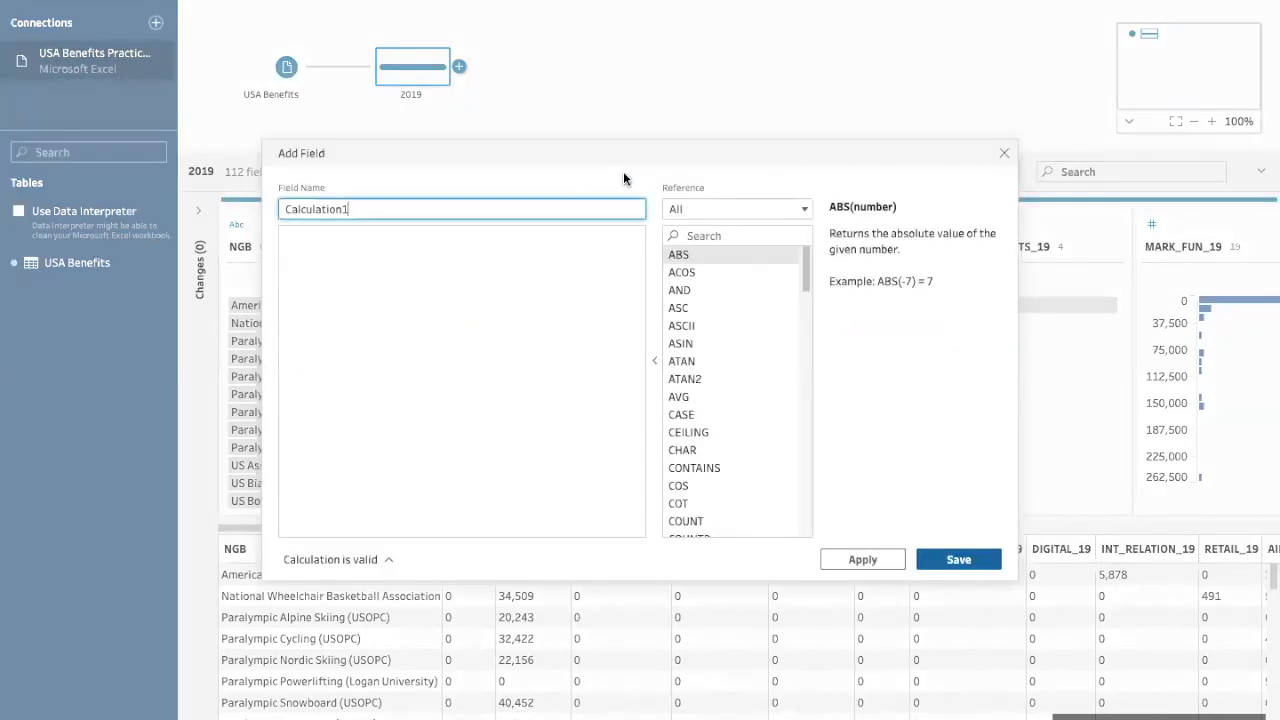
pyautogui.doubleClick(551, 206)
pyautogui.write('Year')
pyautogui.click(535, 242)
pyautogui.write('2019')
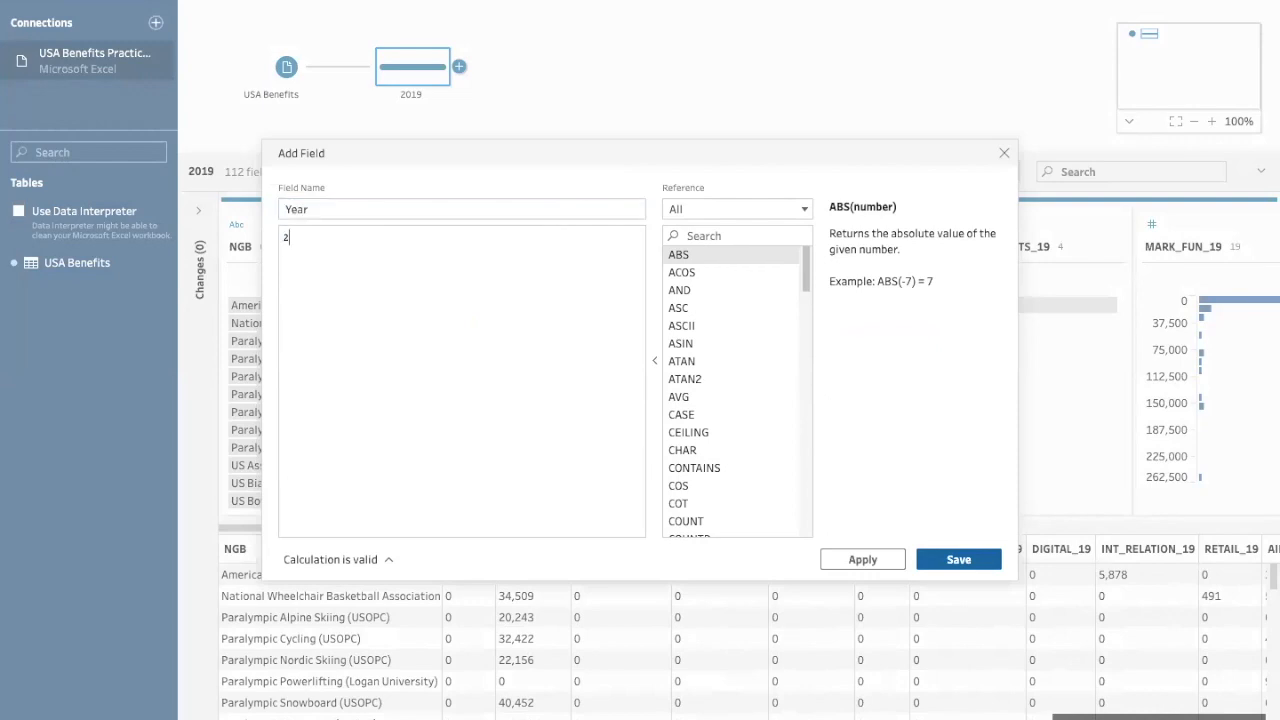
pyautogui.click(960, 562)
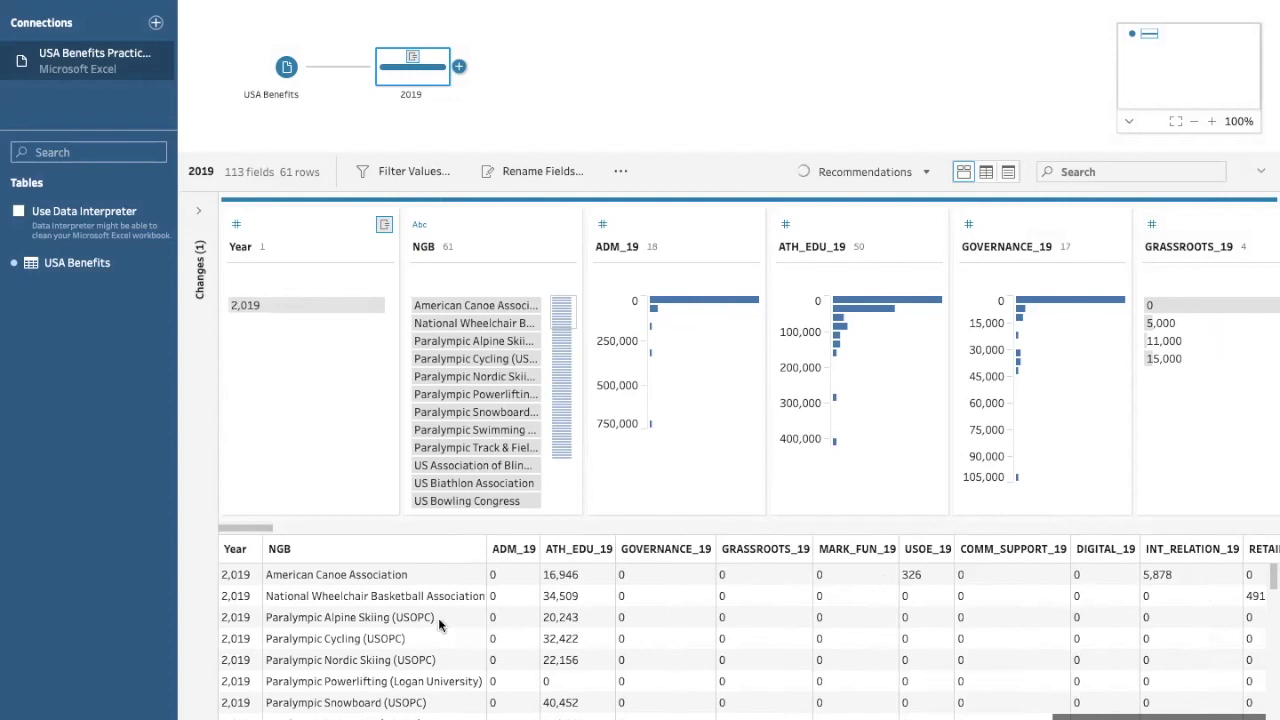
pyautogui.scroll(-5, 240, 600)
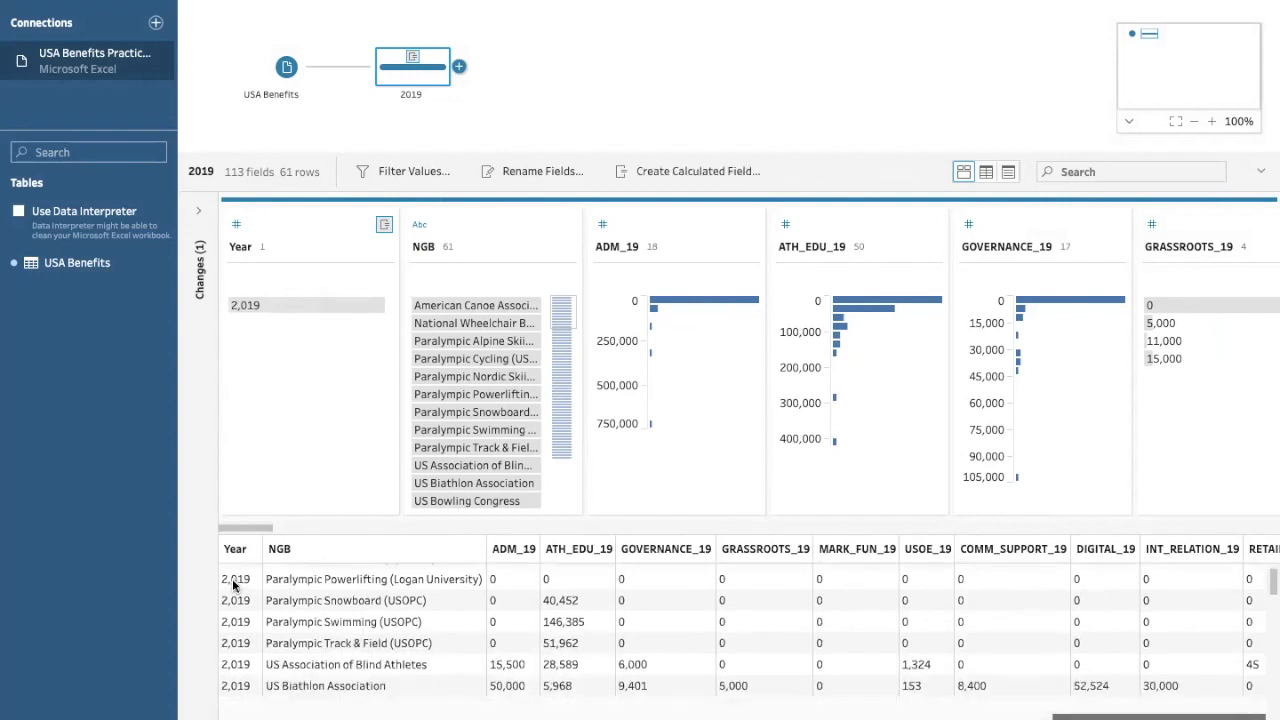
pyautogui.scroll(-6, 233, 585)
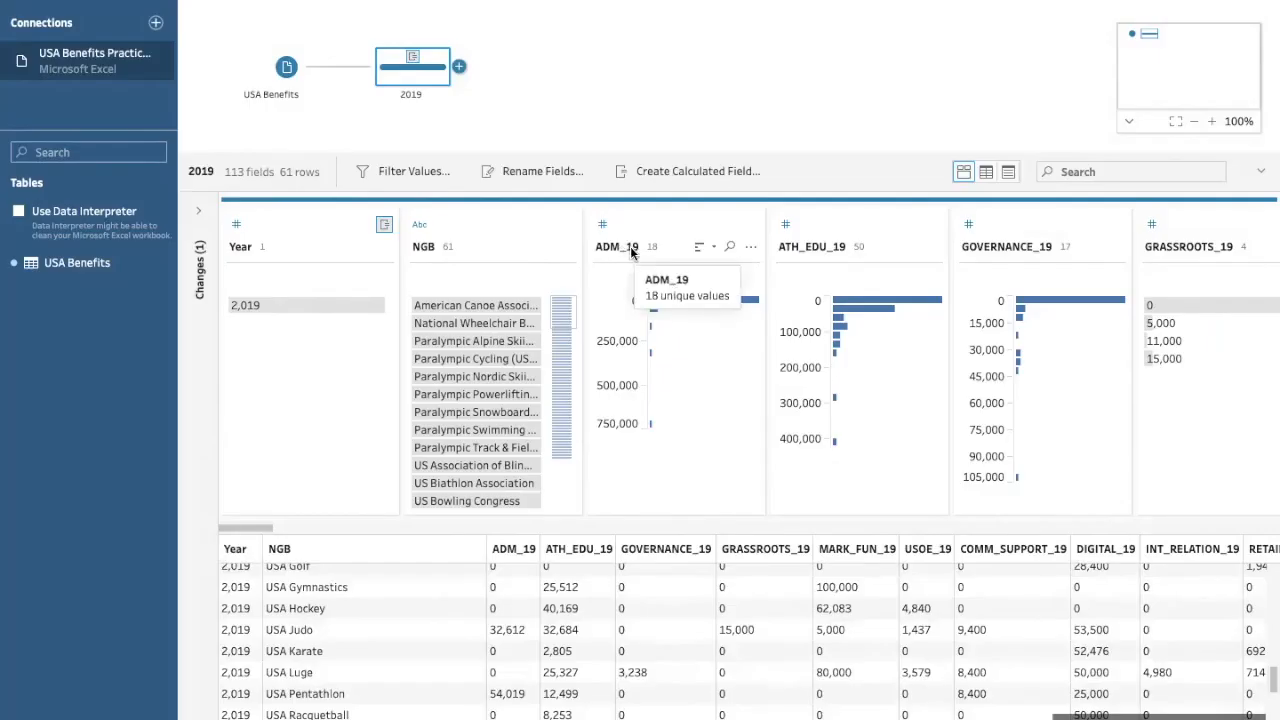
# Remove all fields from ATH360_20 through SPORTMEDICINE_21, plus the 2020 and 2021 ATF fields, from the 2019 step.
pyautogui.hscroll(10, 640, 246)
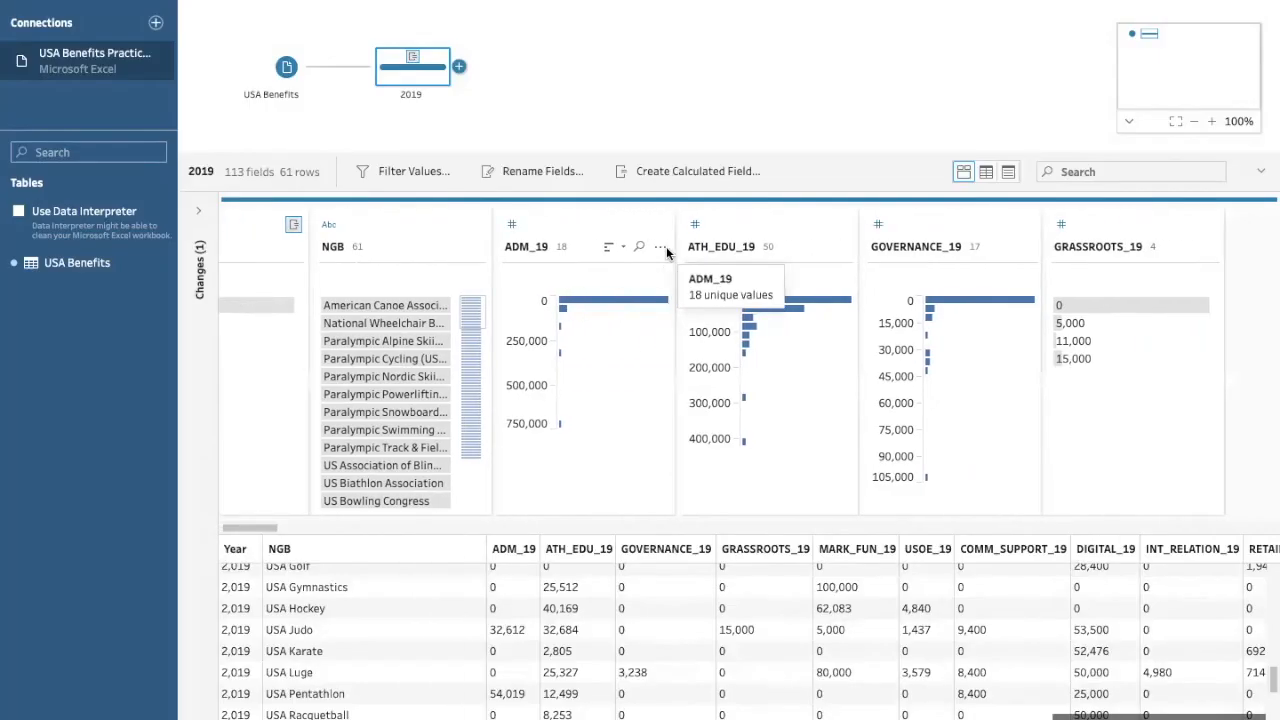
pyautogui.hscroll(10, 665, 253)
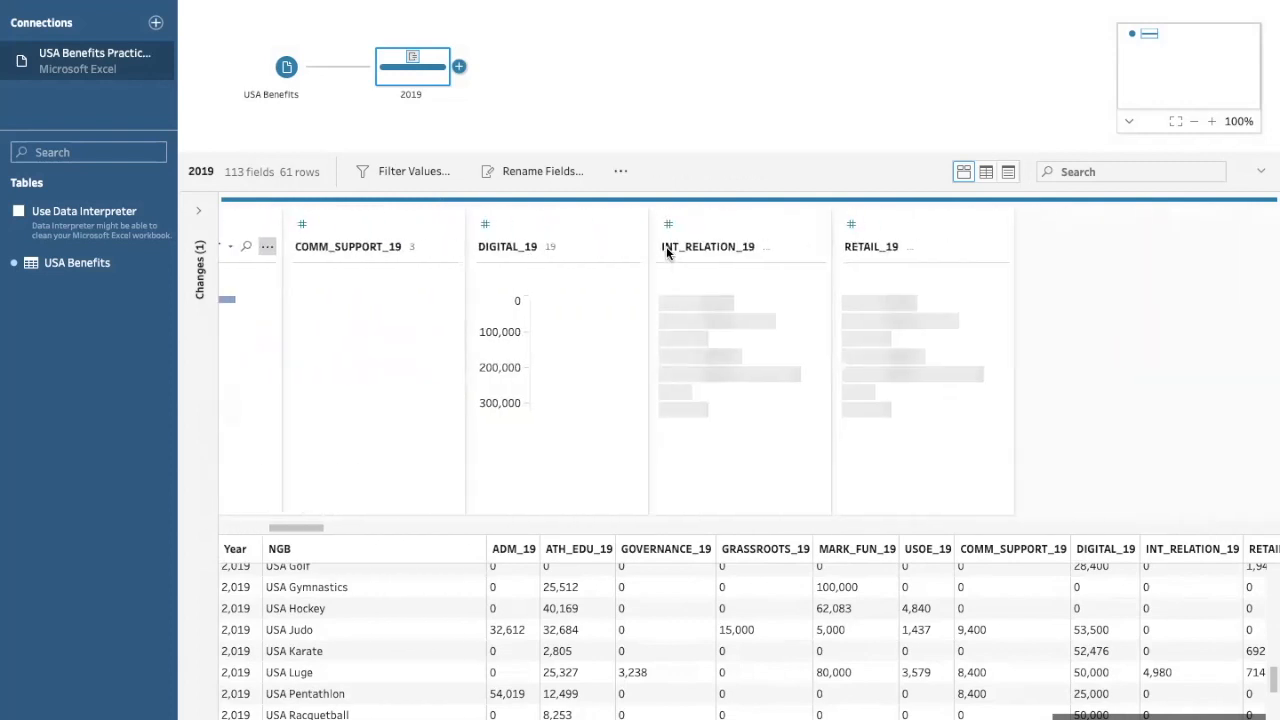
pyautogui.hscroll(10, 657, 257)
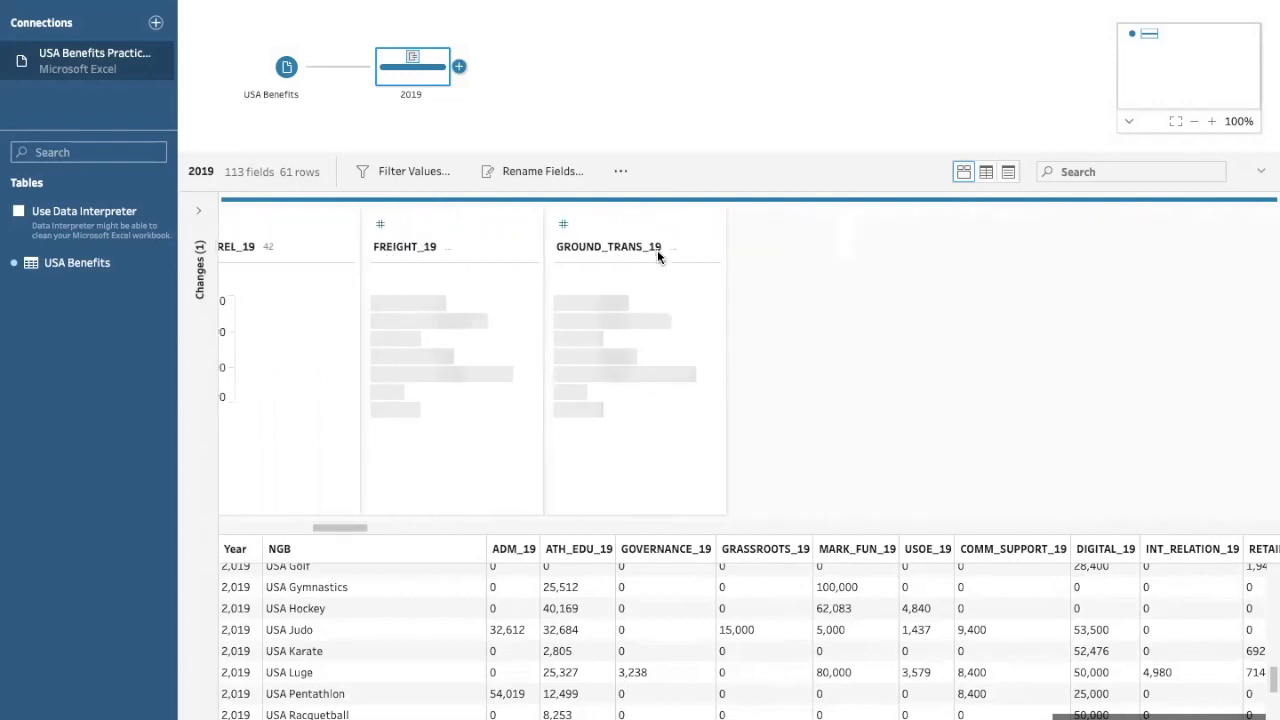
pyautogui.hscroll(10, 657, 257)
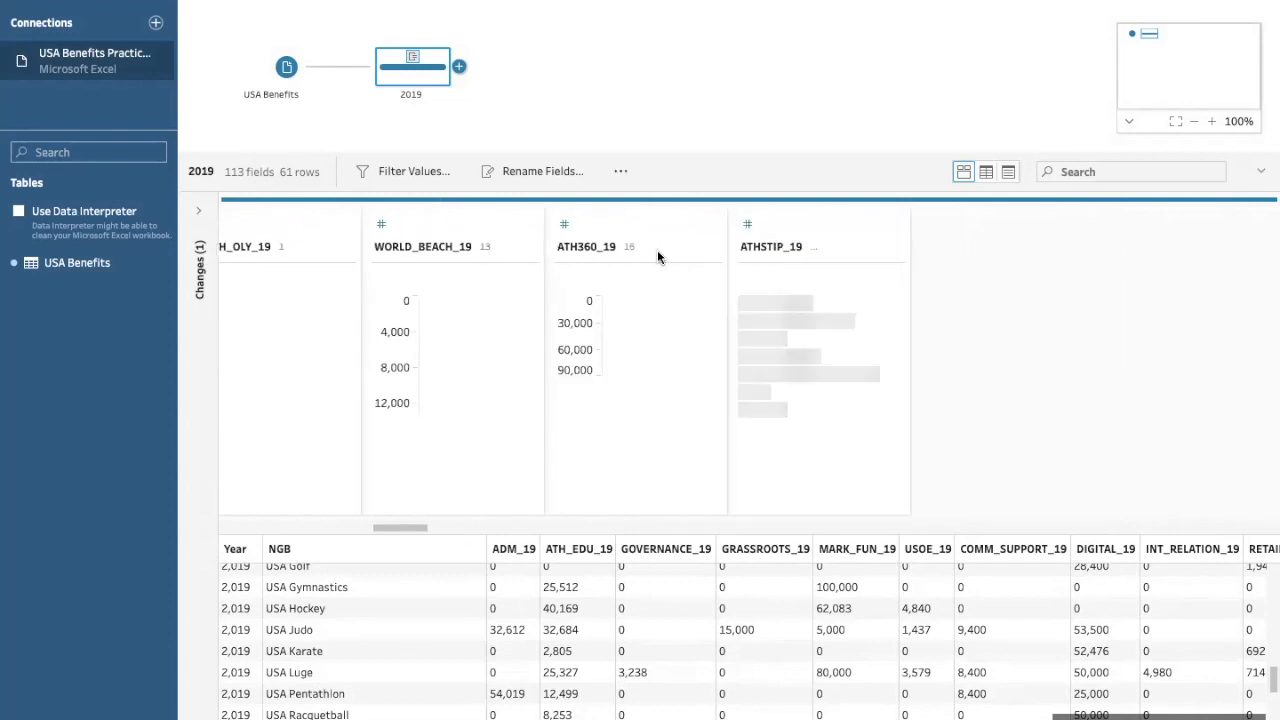
pyautogui.hscroll(10, 657, 257)
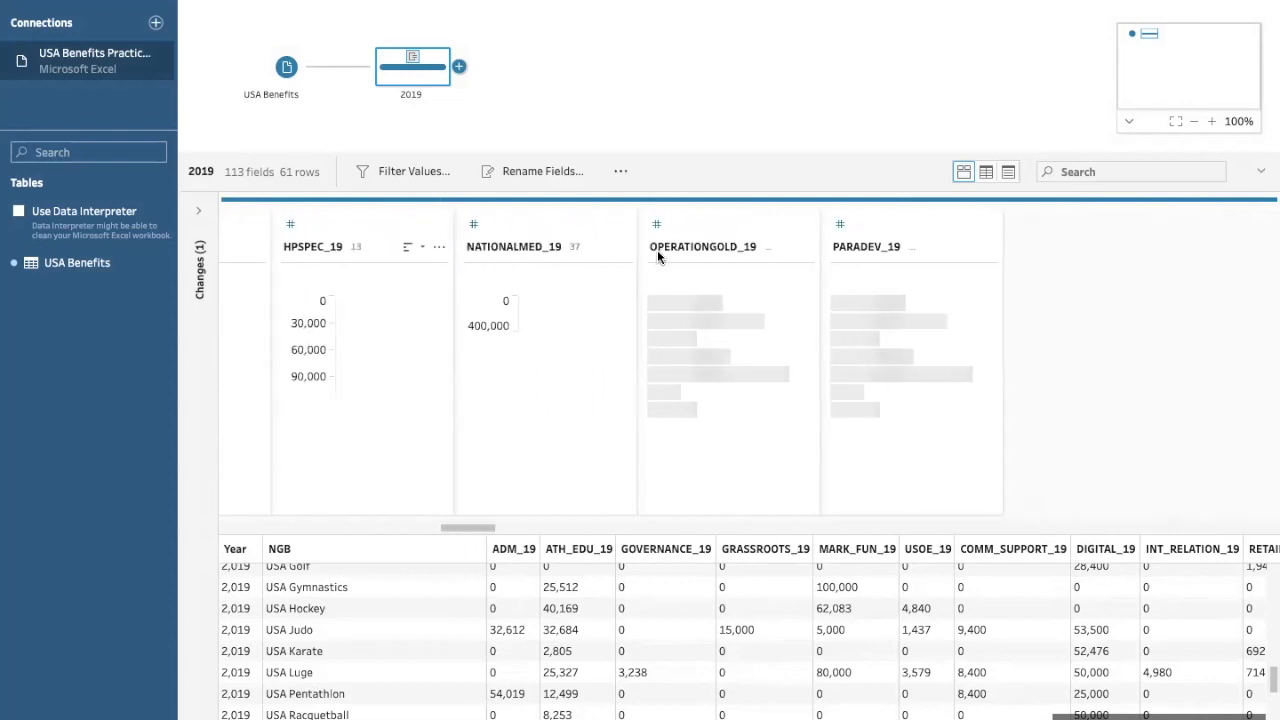
pyautogui.hscroll(8, 657, 257)
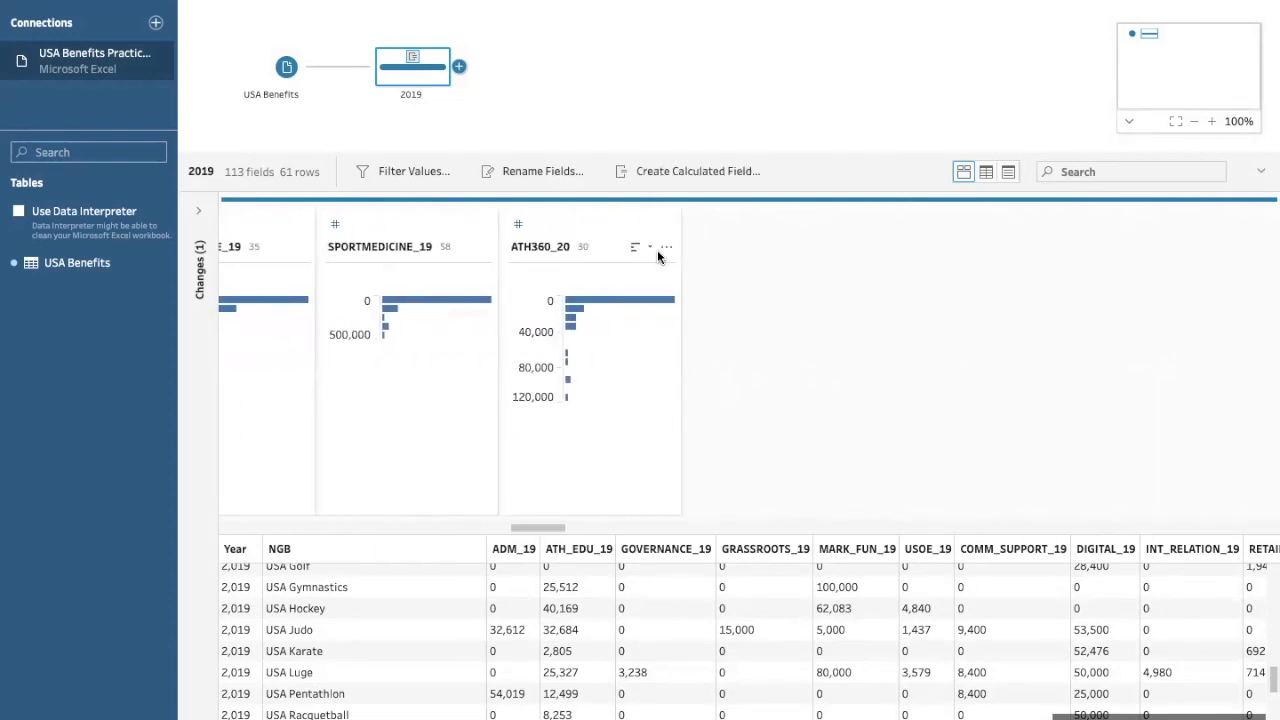
pyautogui.click(599, 232)
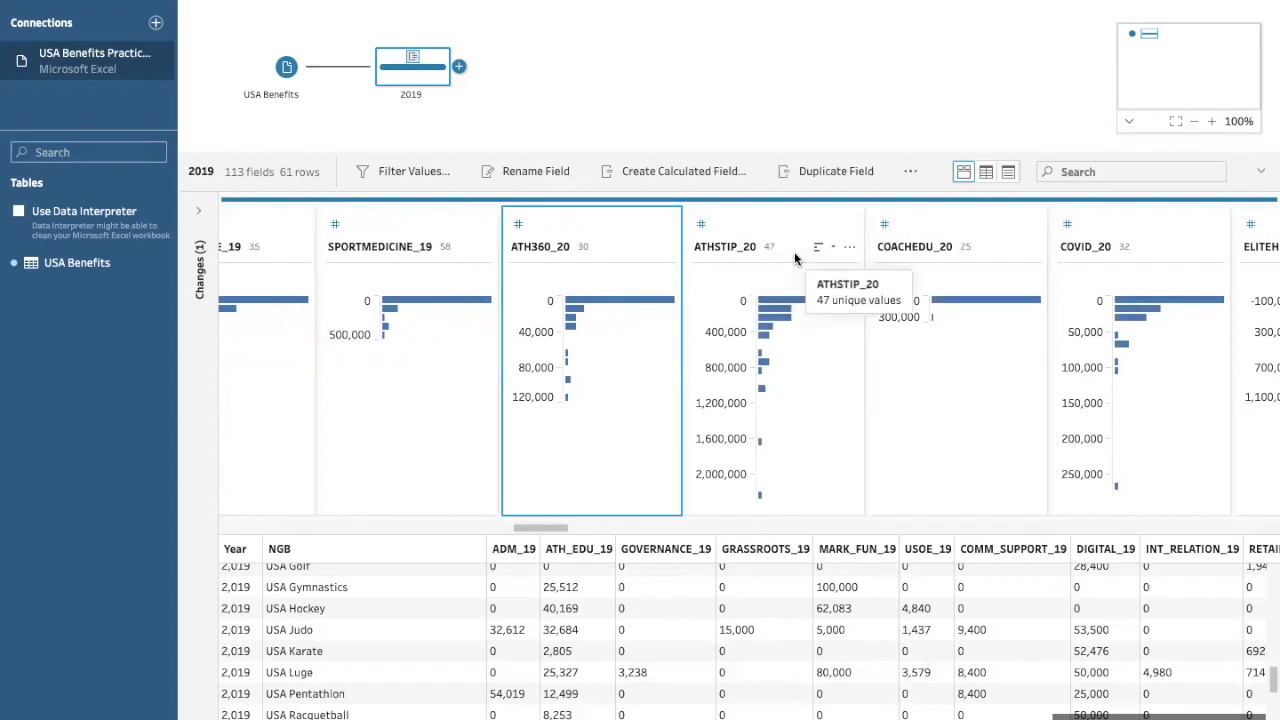
pyautogui.hscroll(15, 795, 259)
pyautogui.hscroll(10, 795, 259)
pyautogui.hscroll(8, 795, 259)
pyautogui.hscroll(10, 795, 259)
pyautogui.hscroll(6, 795, 259)
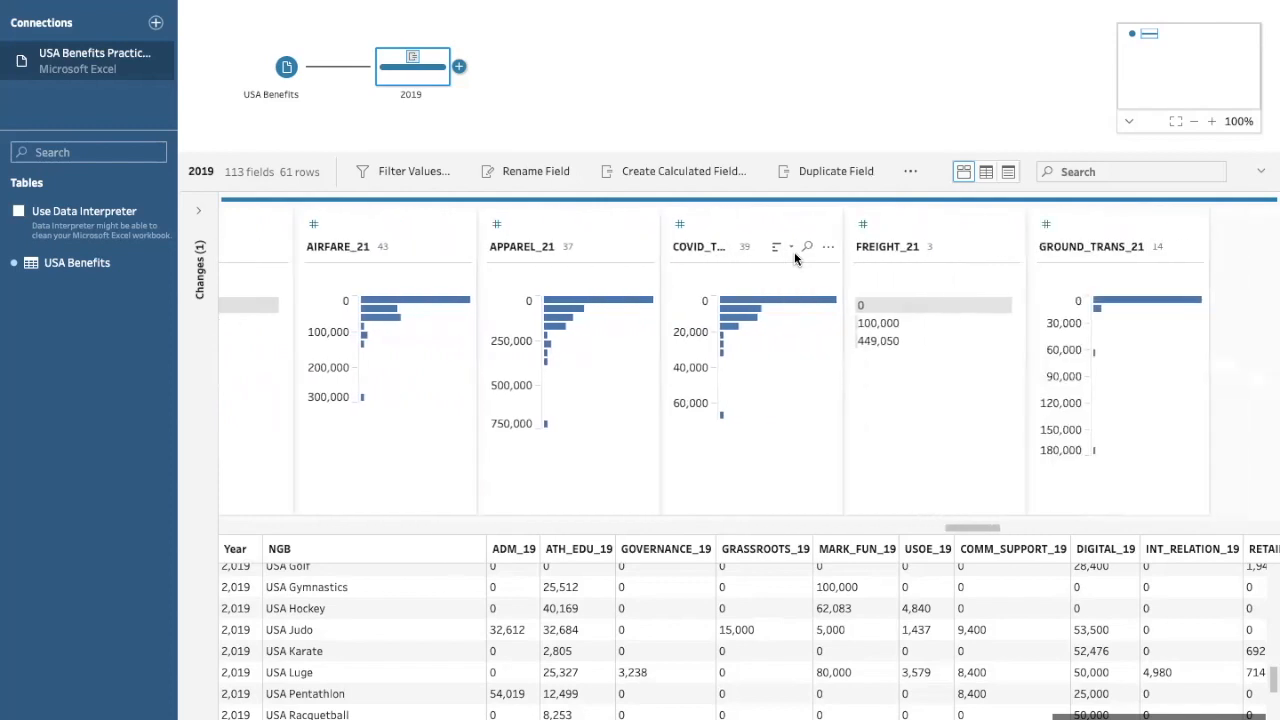
pyautogui.hscroll(8, 795, 259)
pyautogui.hscroll(8, 795, 259)
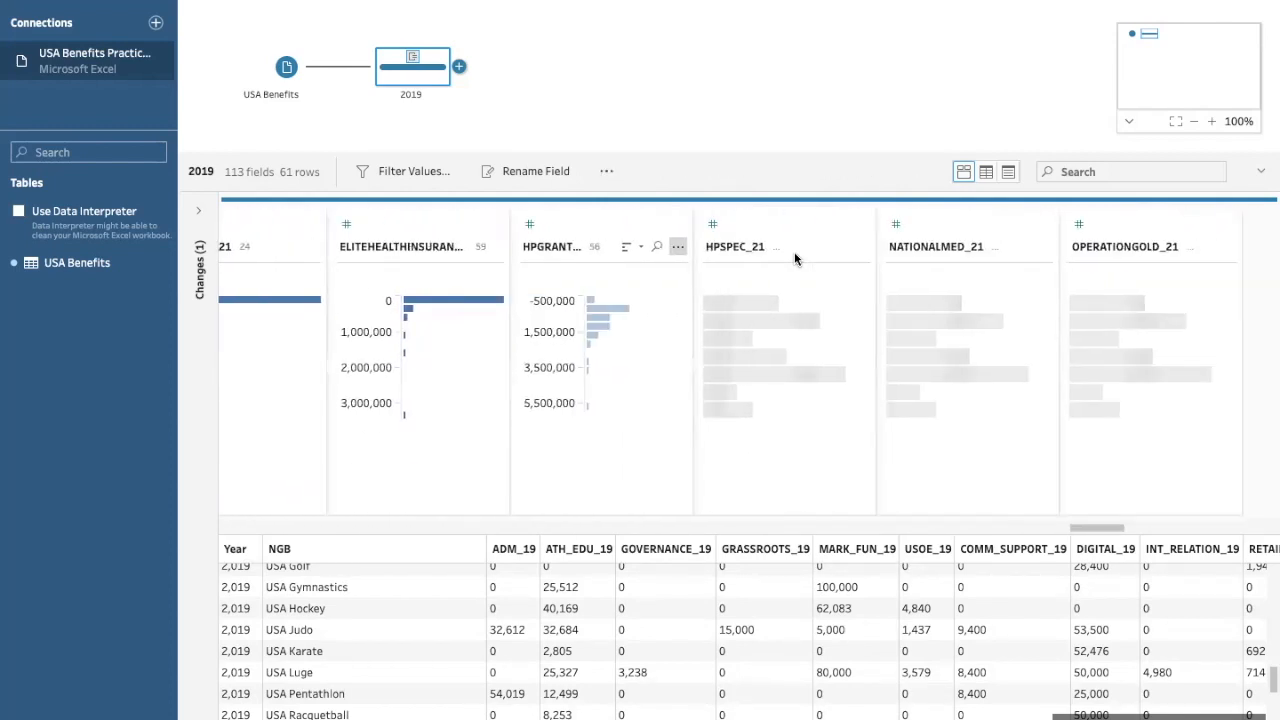
pyautogui.hscroll(8, 795, 259)
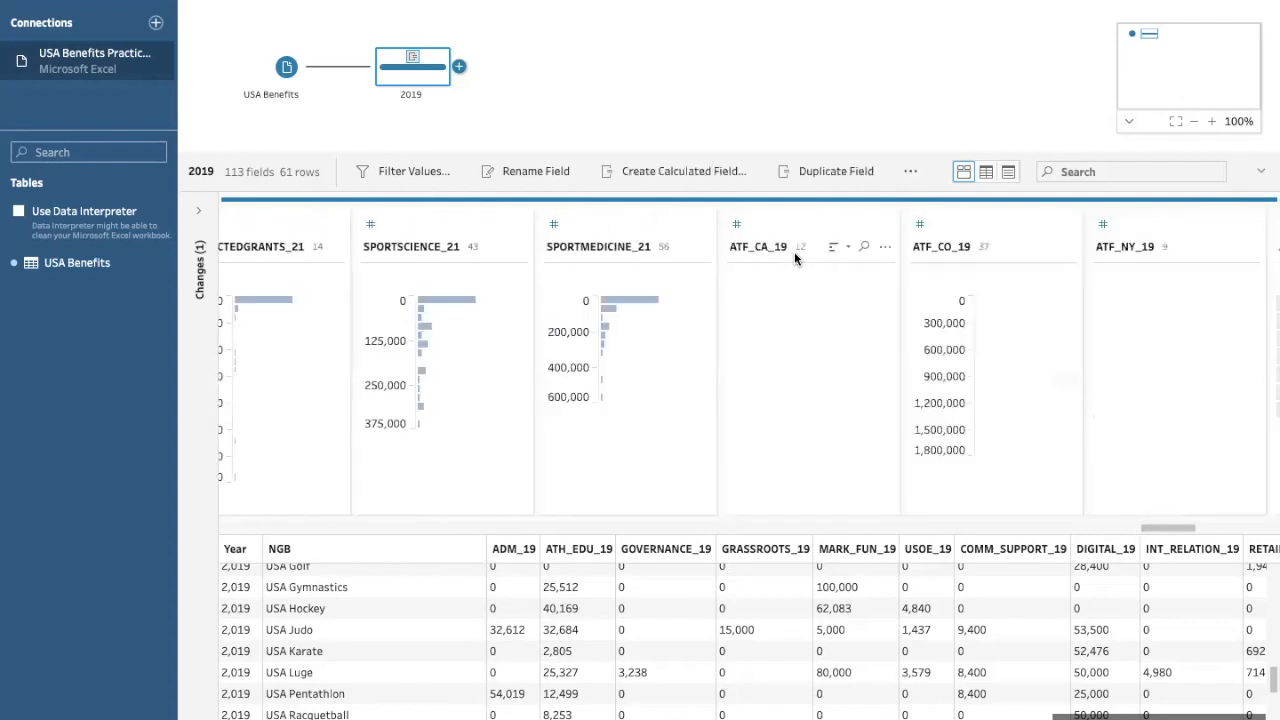
pyautogui.click(661, 228)
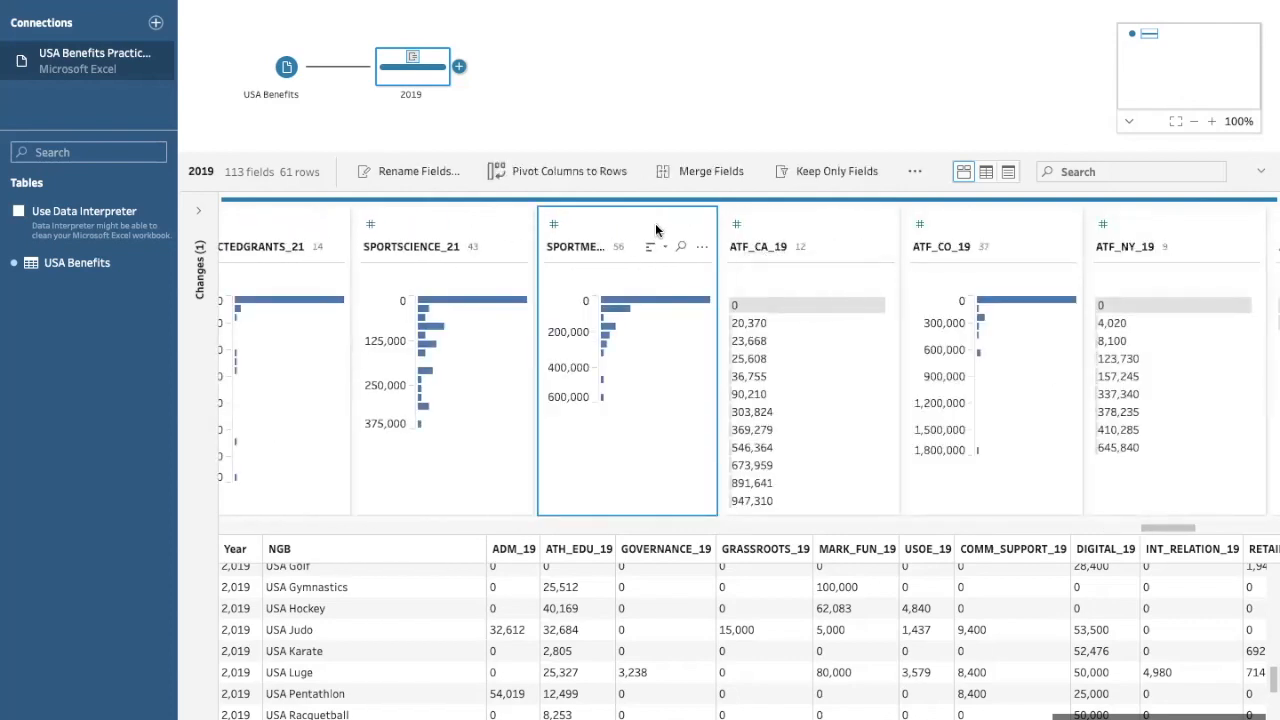
pyautogui.hscroll(-5, 606, 249)
pyautogui.hscroll(-10, 606, 249)
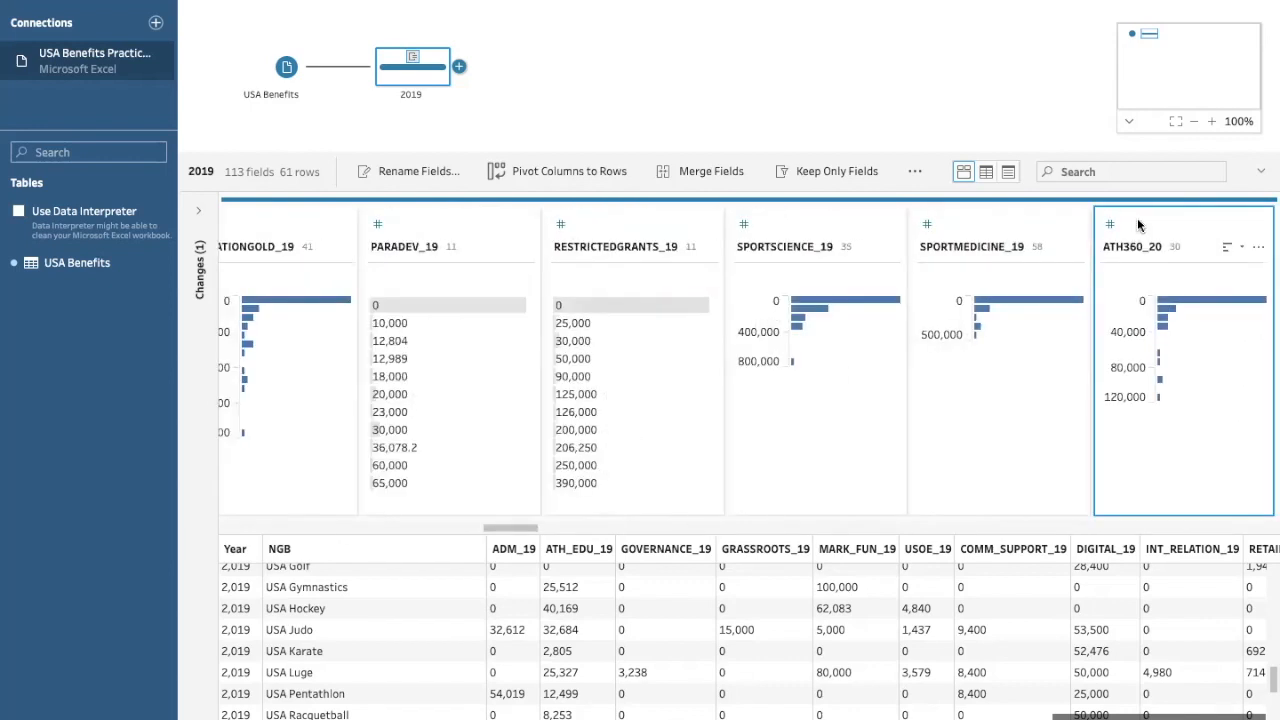
pyautogui.hscroll(5, 1046, 322)
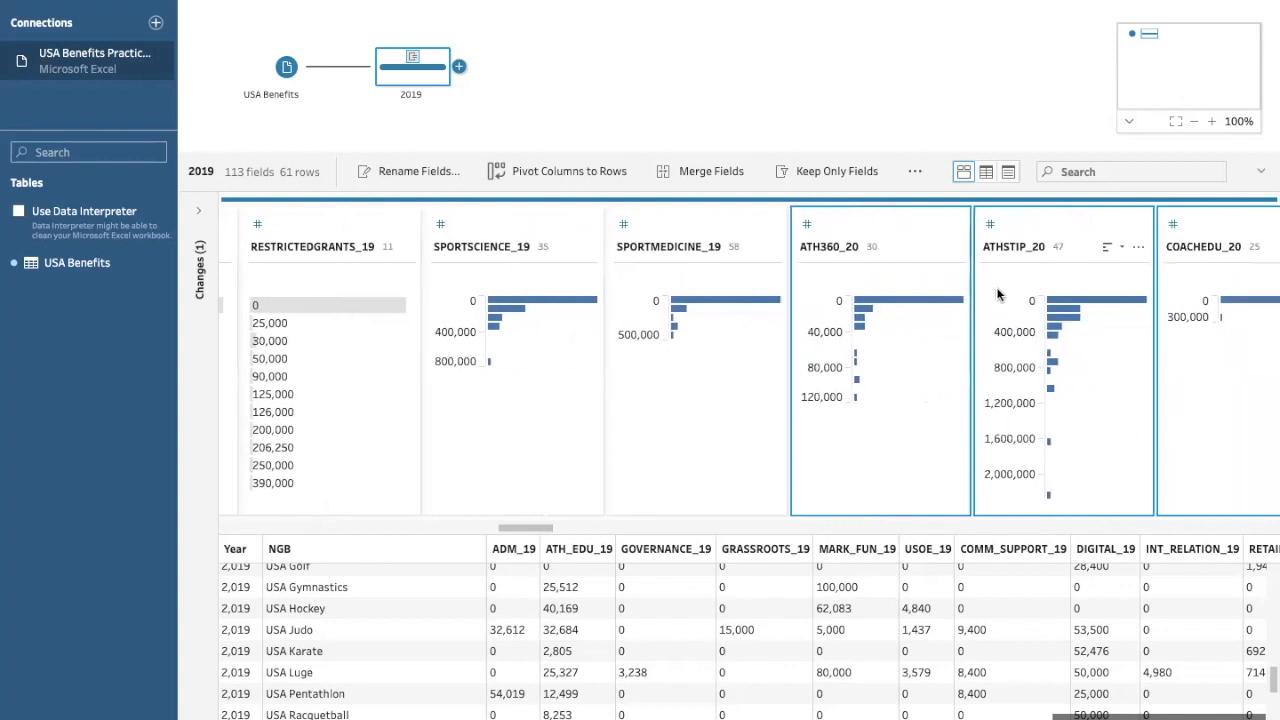
pyautogui.rightClick(931, 231)
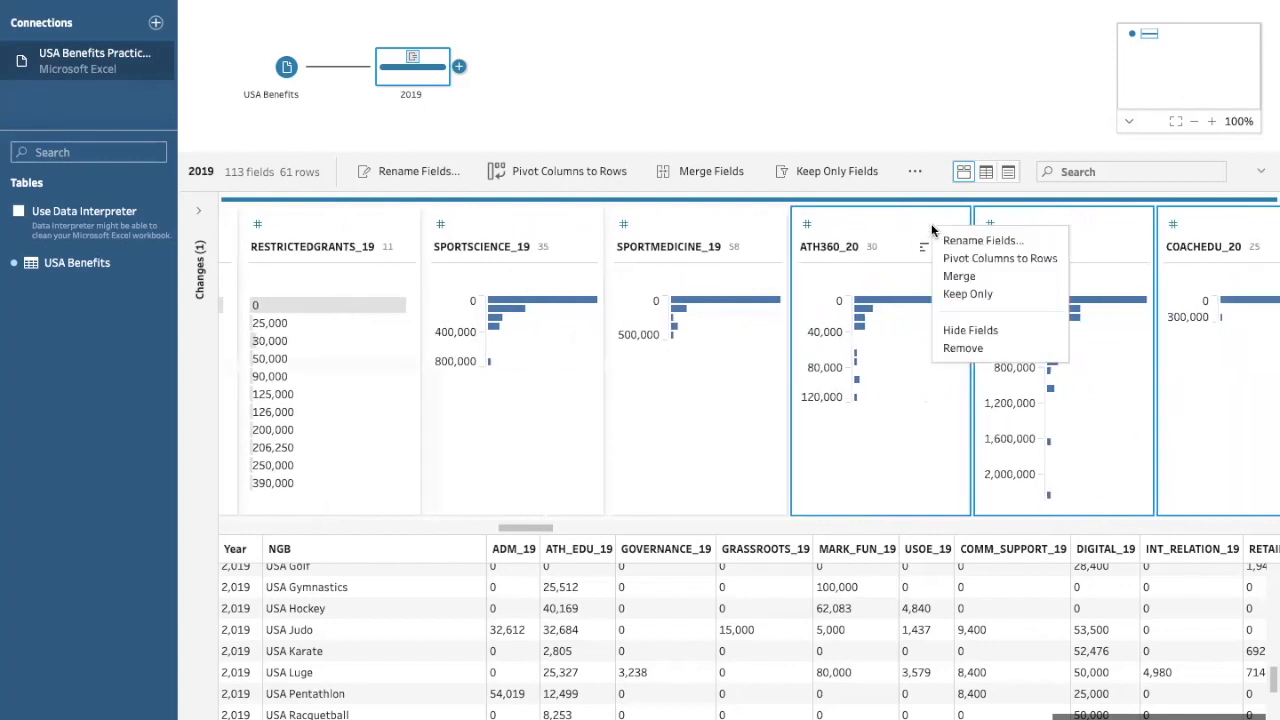
pyautogui.click(962, 348)
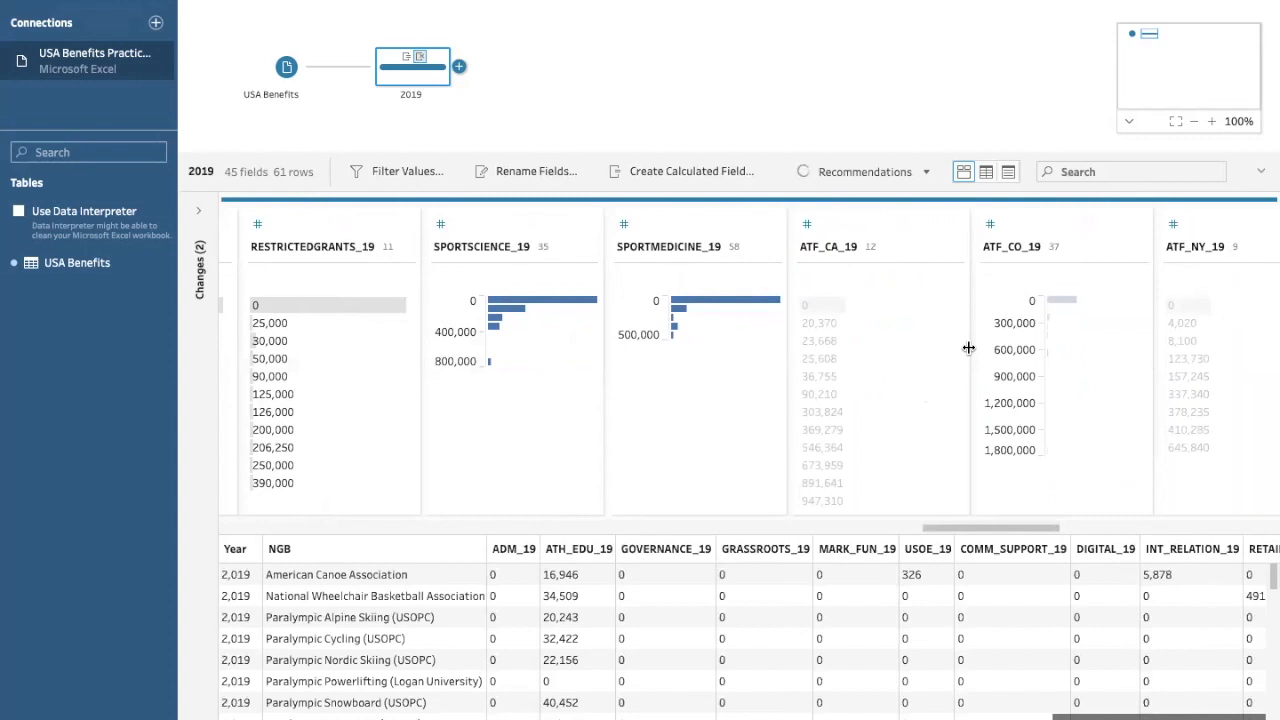
pyautogui.hscroll(3, 968, 348)
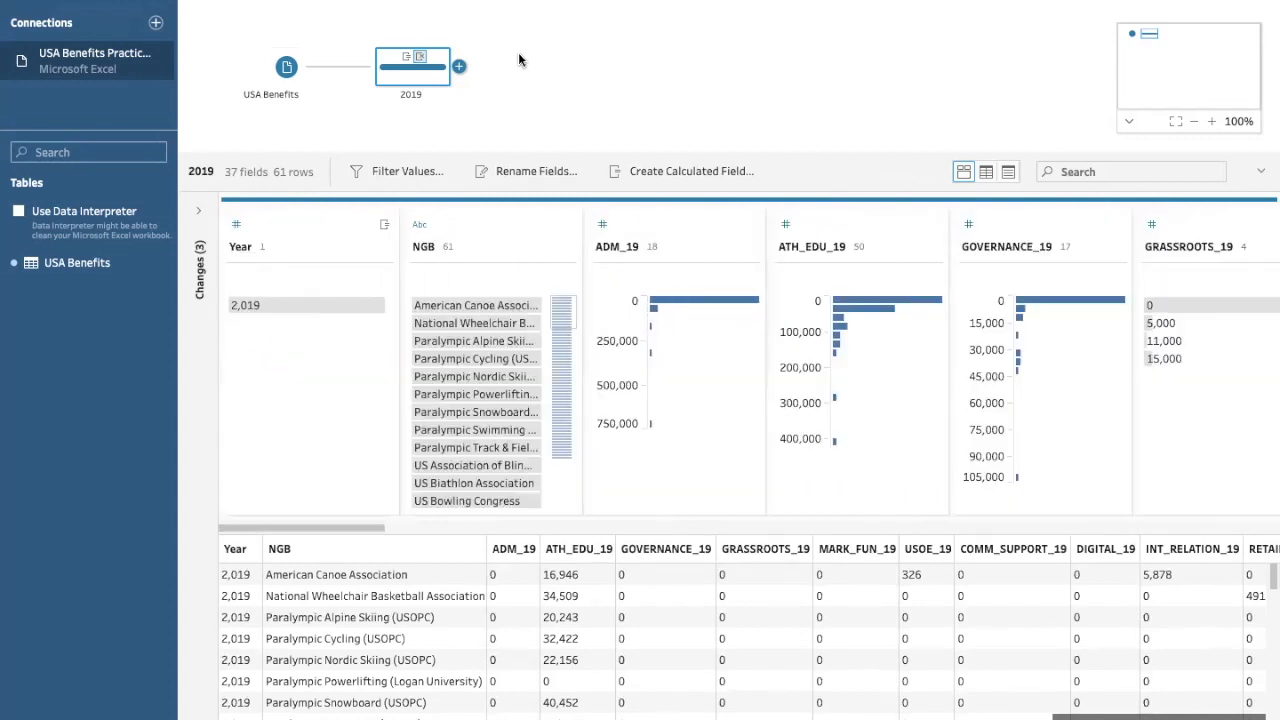
# Add another clean step after the 2019 step in the flow.
pyautogui.click(459, 68)
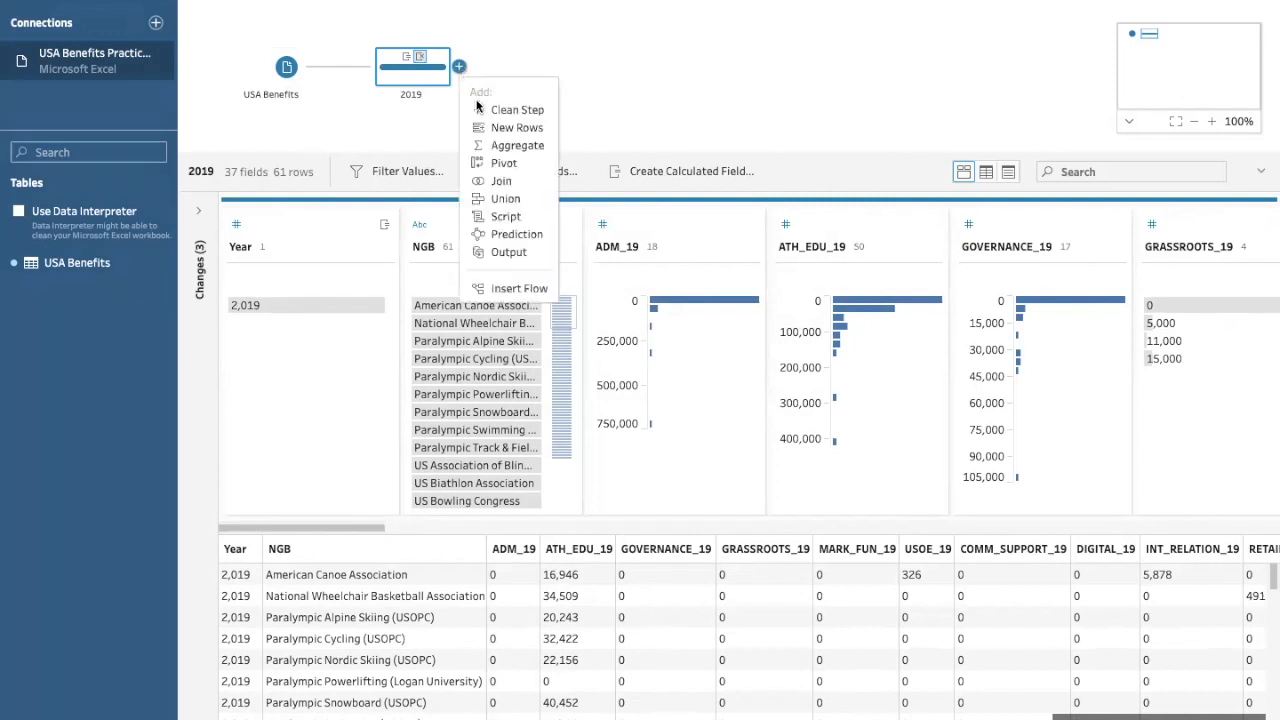
pyautogui.click(479, 111)
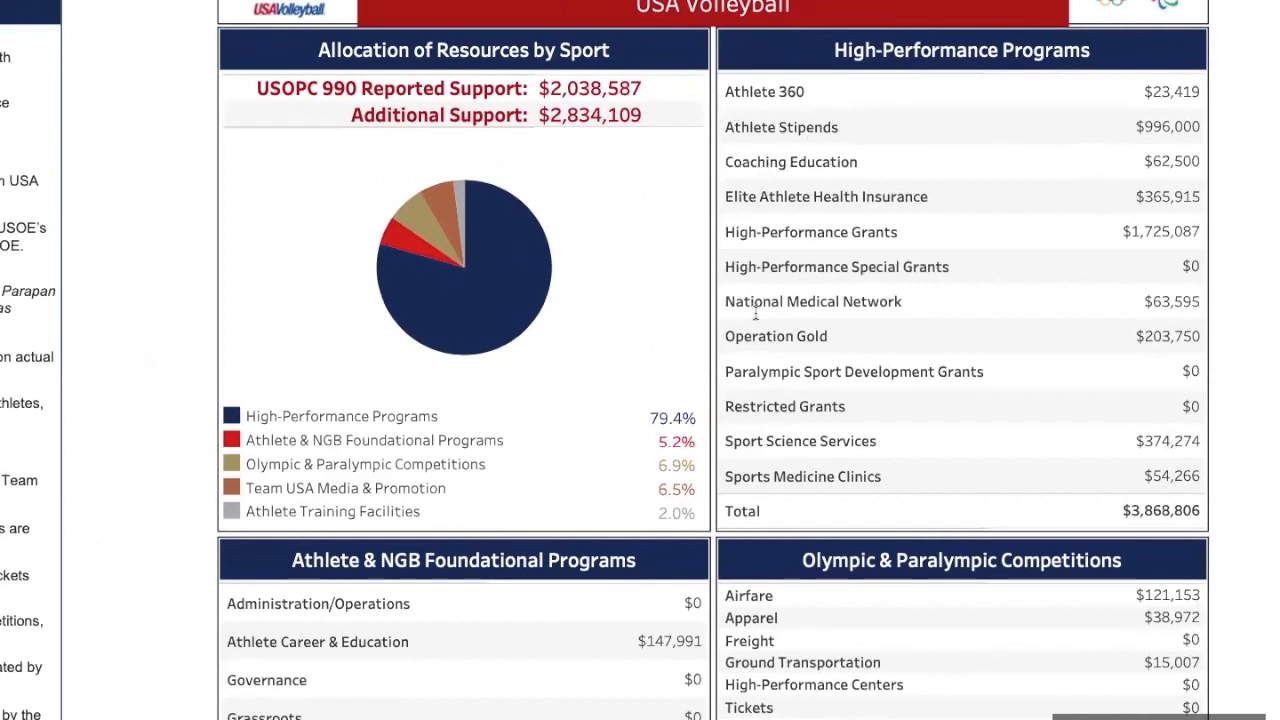
# Examine the program categories and their line items in the USA Volleyball resource allocation report.
pyautogui.scroll(-3, 756, 315)
pyautogui.scroll(-7, 756, 315)
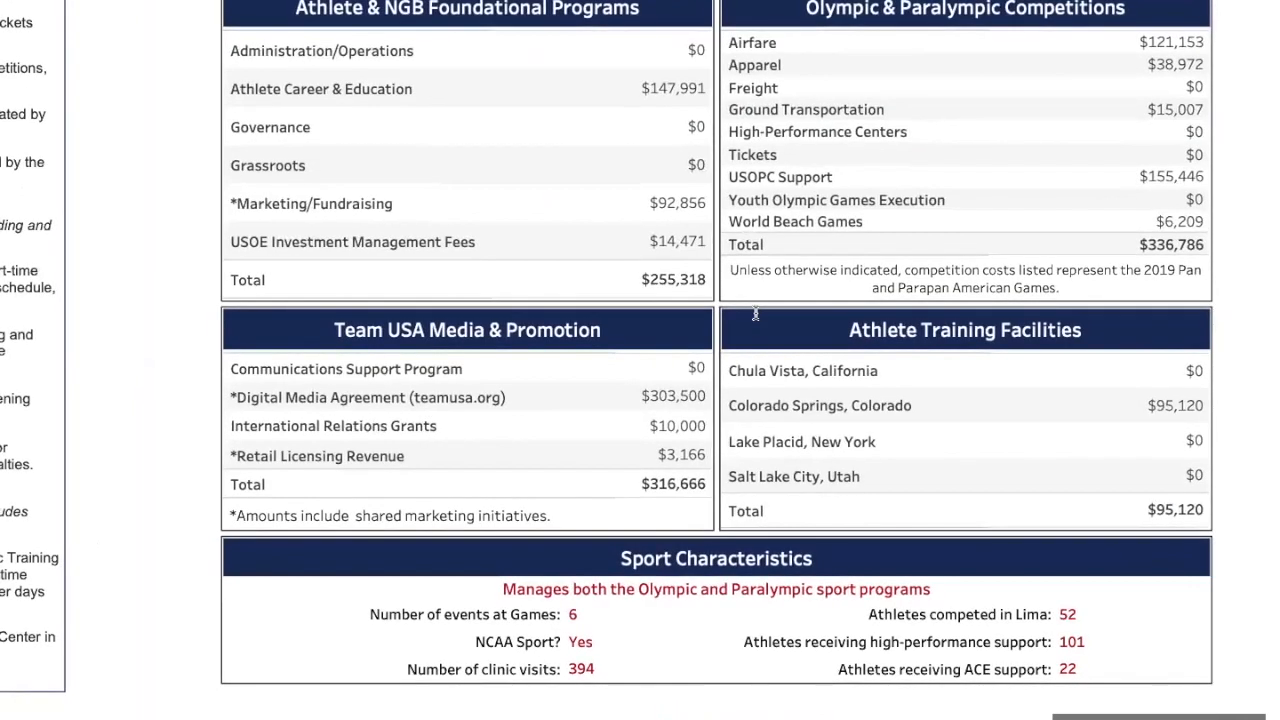
pyautogui.scroll(4, 756, 315)
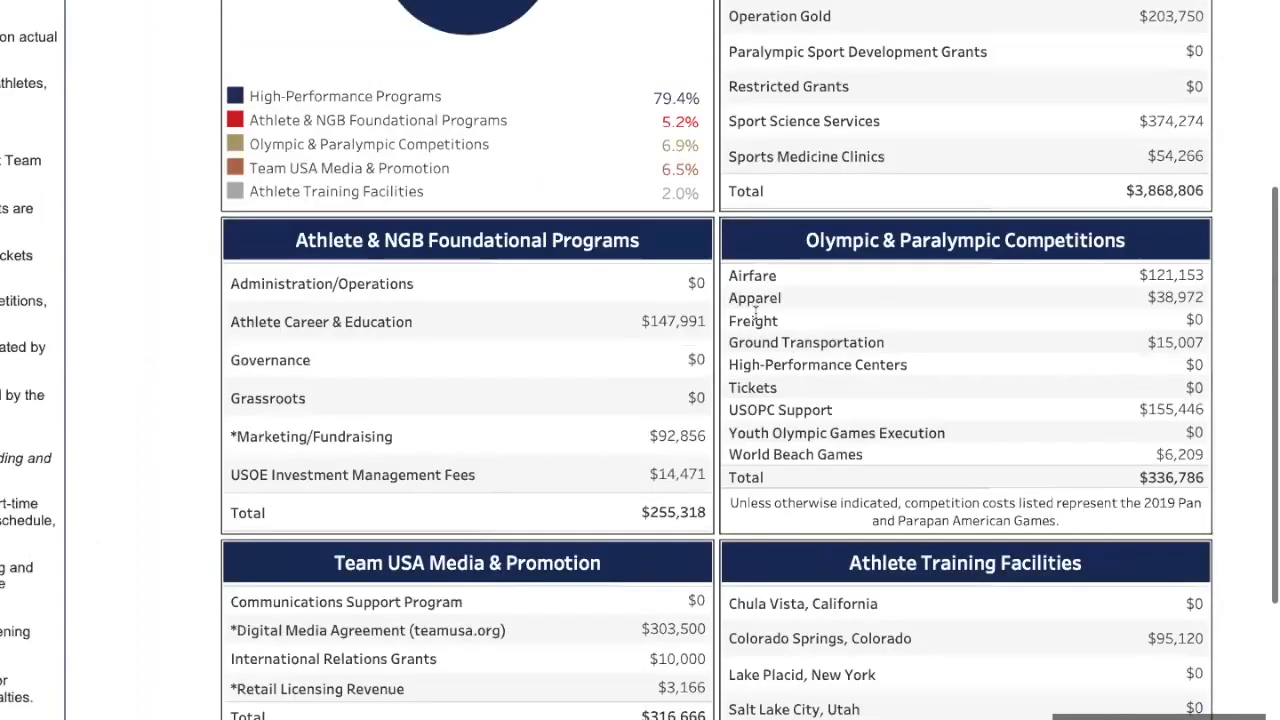
# Rename the new clean step following the 2019 step as High Performance Programs.
pyautogui.scroll(5, 756, 315)
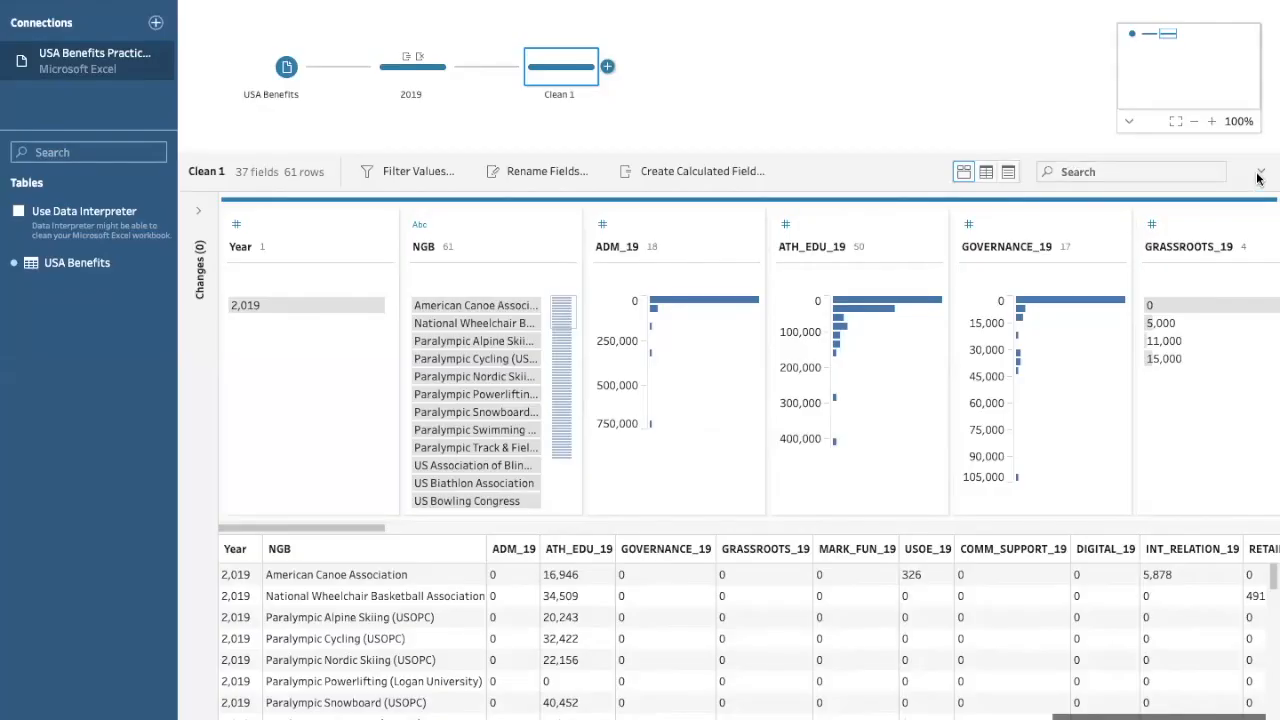
pyautogui.click(1259, 174)
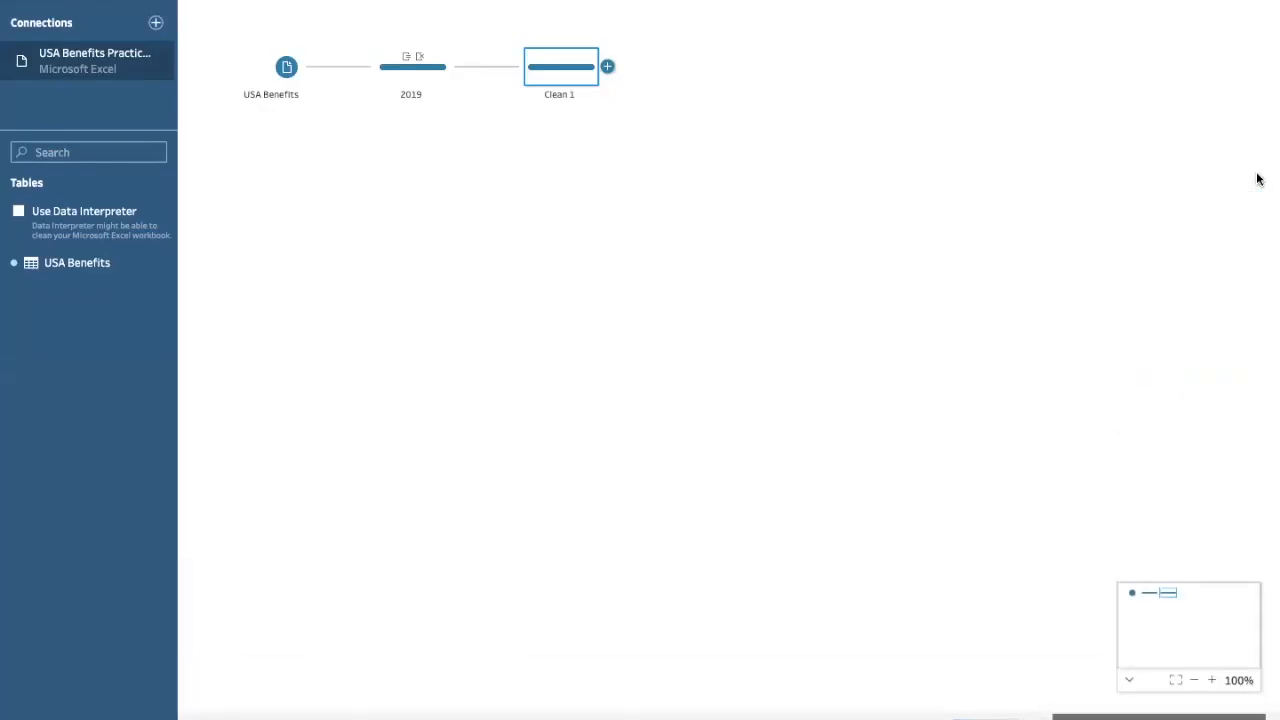
pyautogui.doubleClick(551, 96)
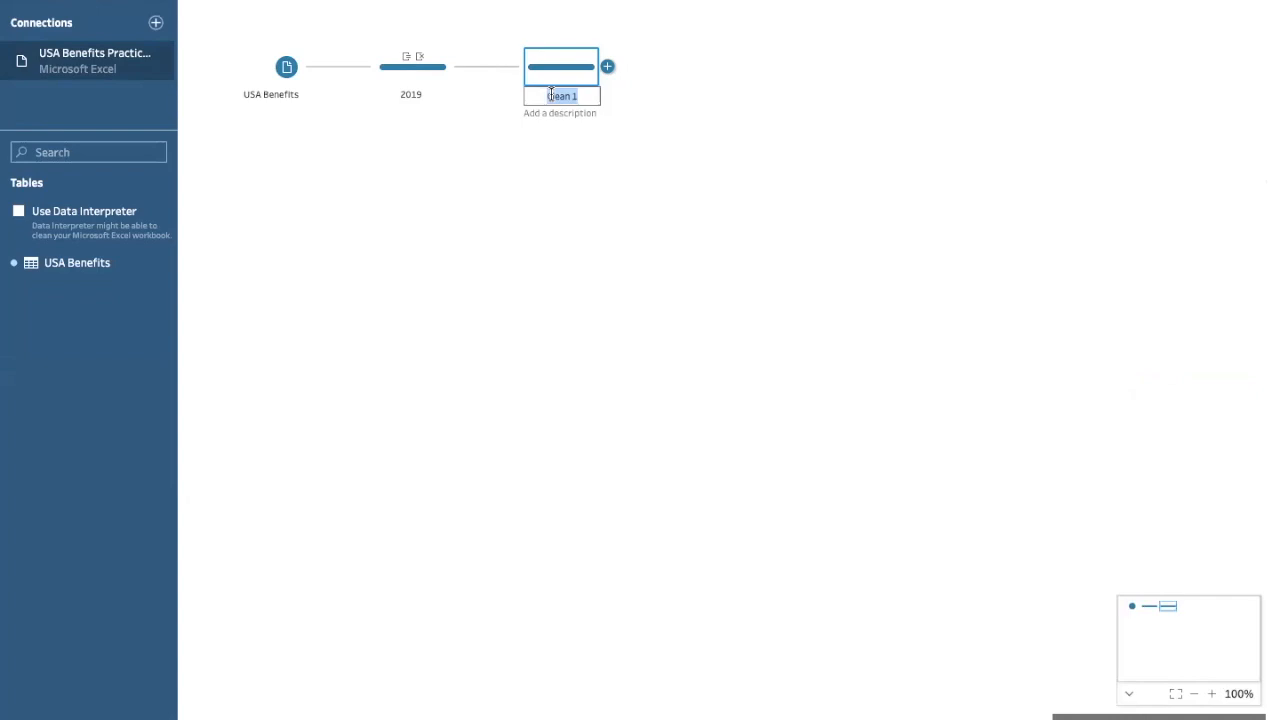
pyautogui.write('High Perfor')
pyautogui.write('mance (')
pyautogui.write('Program')
pyautogui.press('Return')
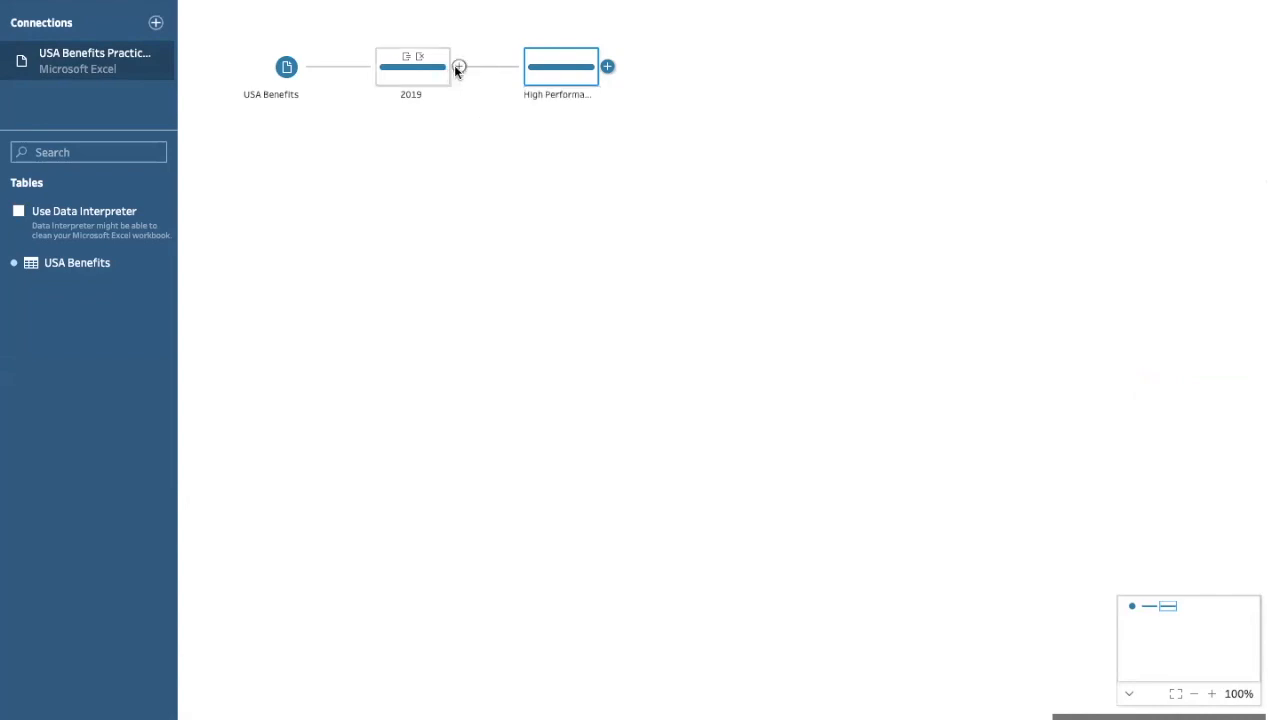
# Branch another clean step from the 2019 step and name it Olympic & Paralympic Competitions.
pyautogui.click(459, 66)
pyautogui.click(479, 109)
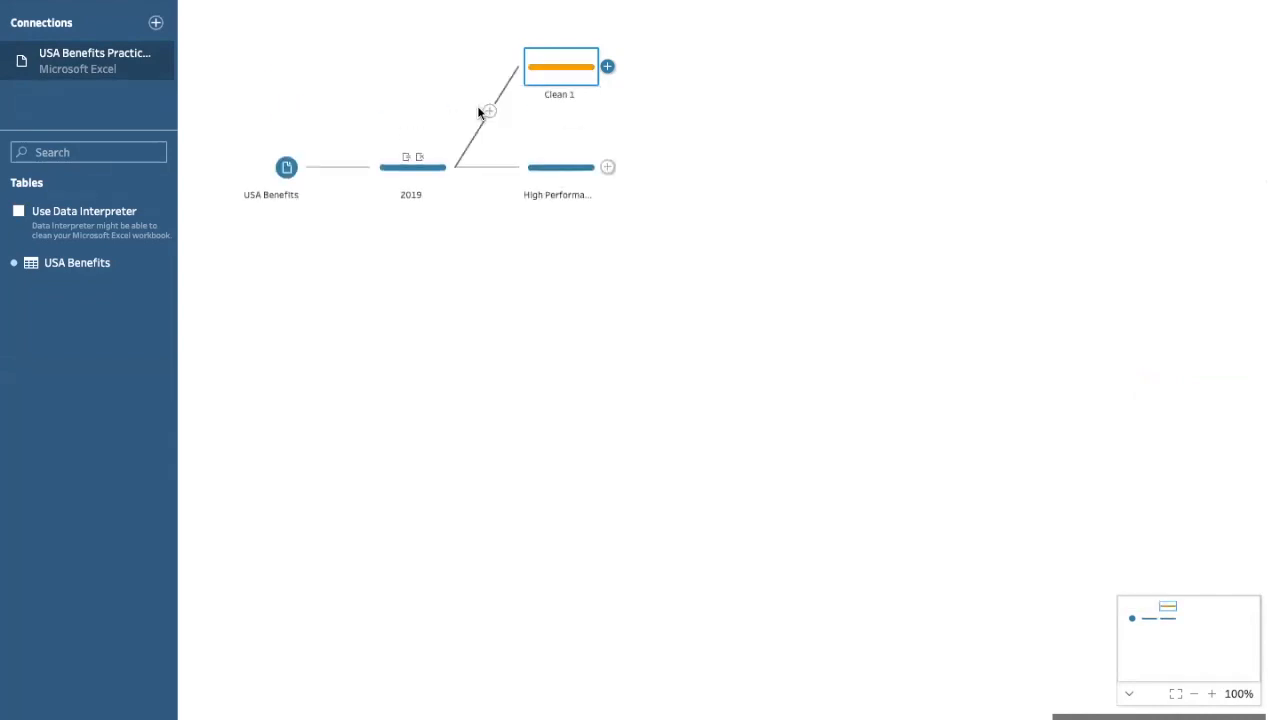
pyautogui.doubleClick(555, 95)
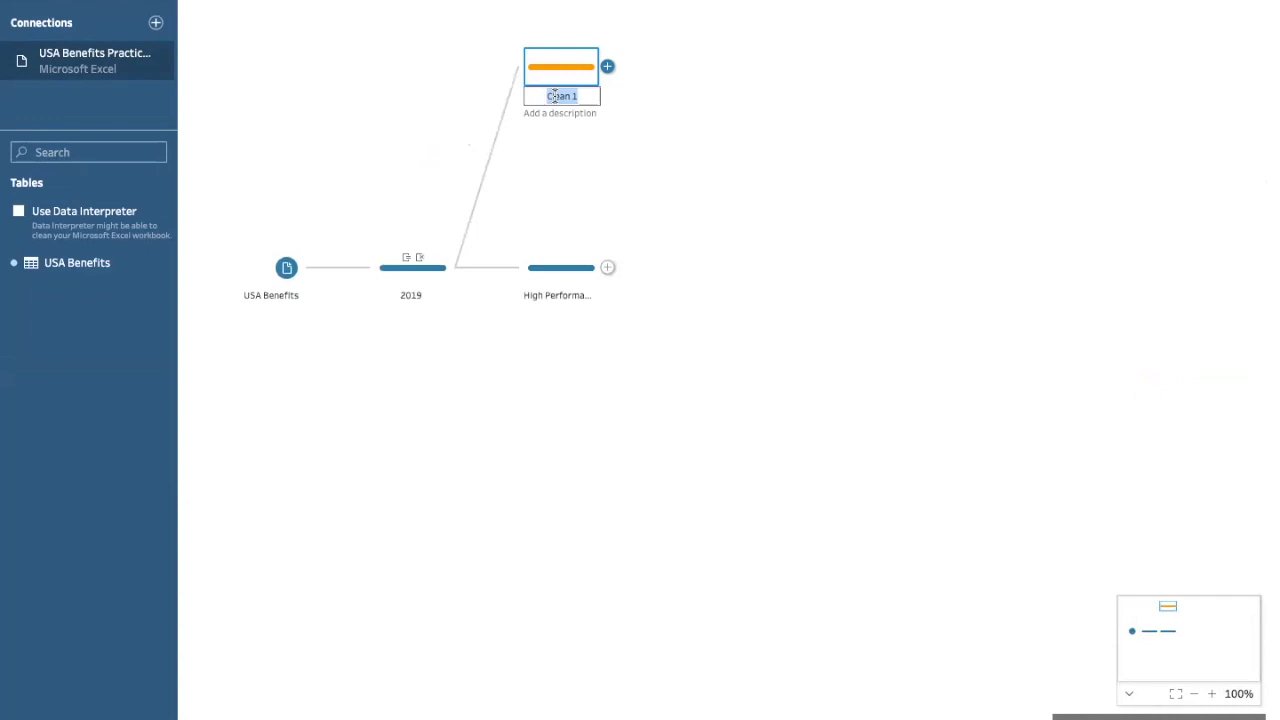
pyautogui.press('BackSpace')
pyautogui.write('Oly')
pyautogui.write('mpic')
pyautogui.write(' & Paralym')
pyautogui.write('pic Compet')
pyautogui.write('itions')
pyautogui.press('Return')
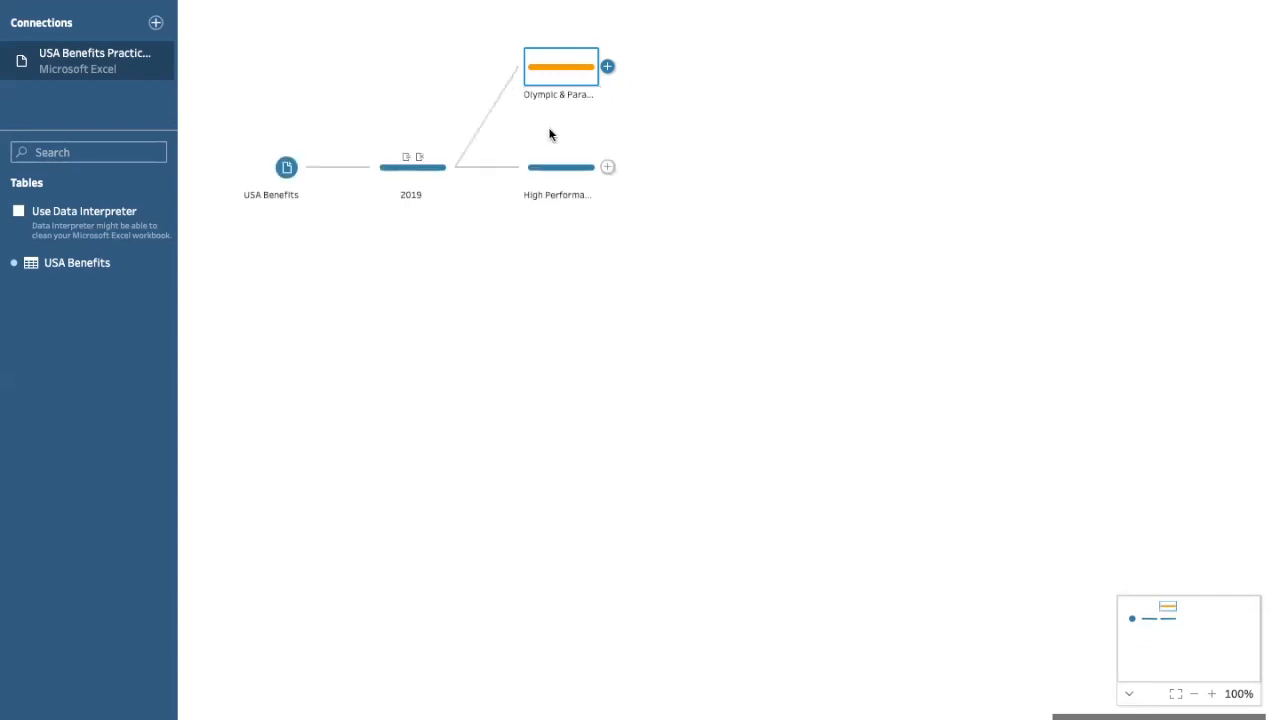
# Add a further clean step branching from the 2019 step and name it Athlete Training Facilities.
pyautogui.click(456, 169)
pyautogui.click(458, 168)
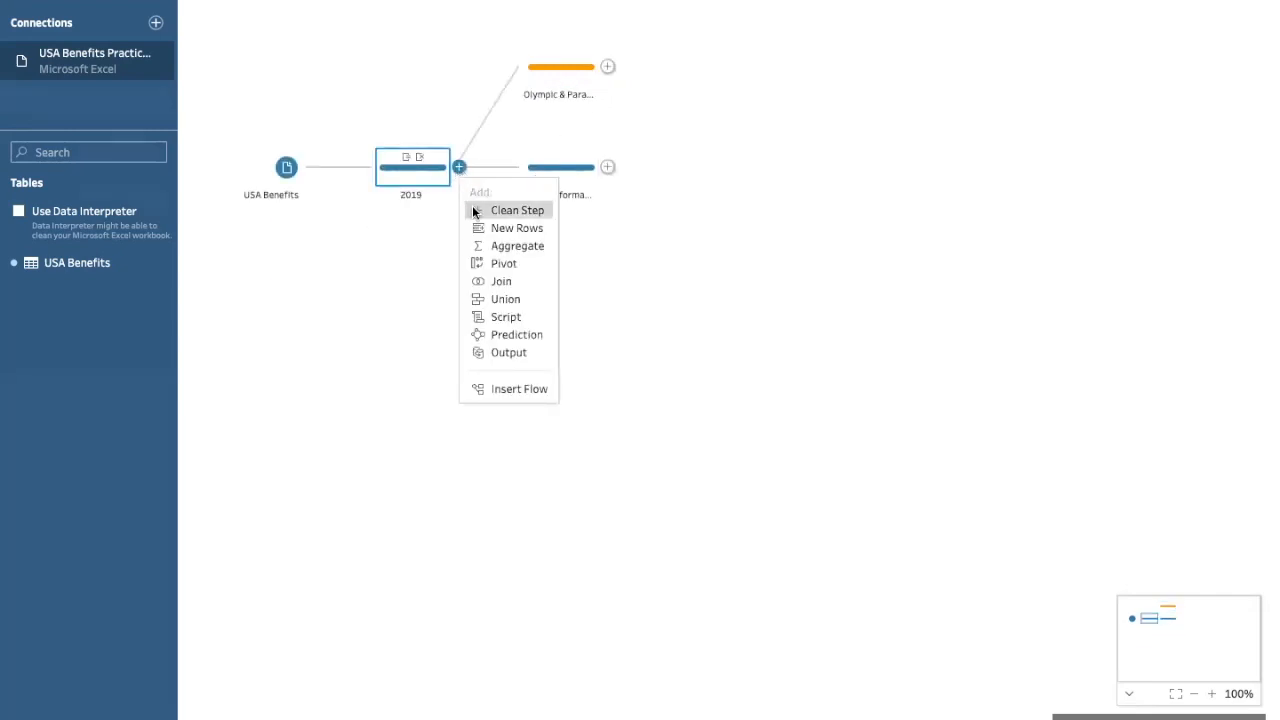
pyautogui.click(475, 212)
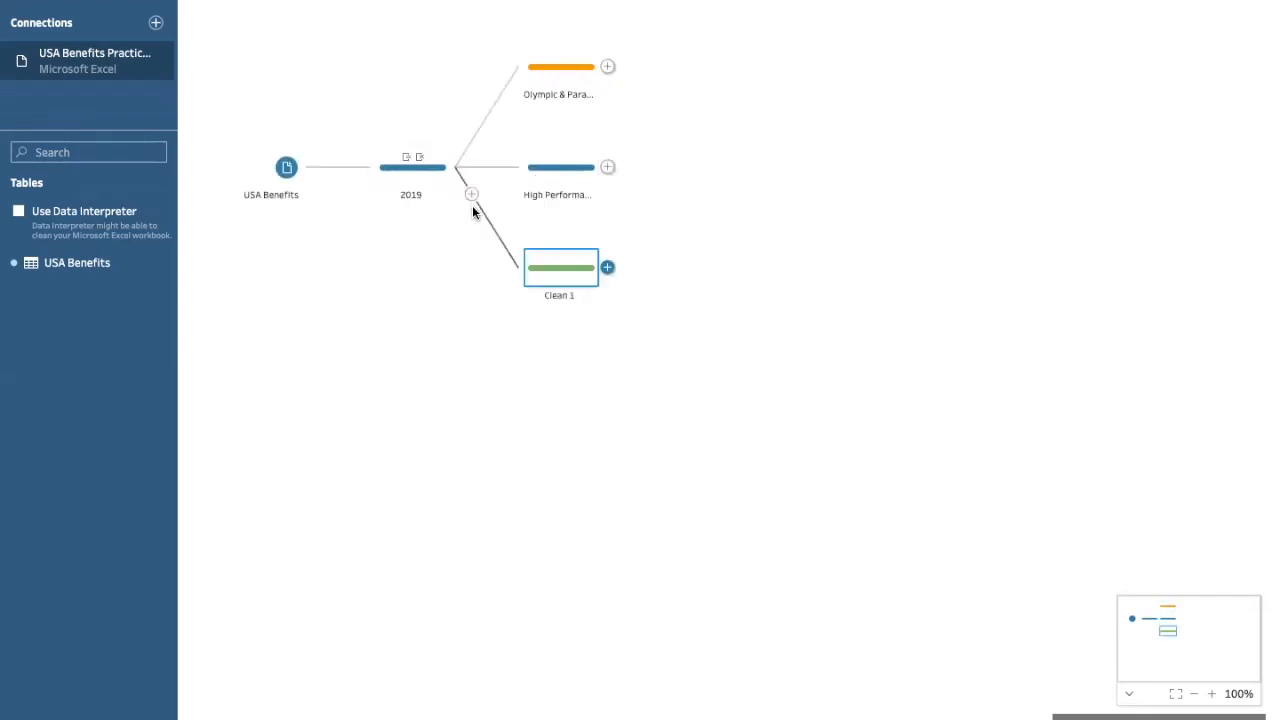
pyautogui.doubleClick(563, 299)
pyautogui.write('Athlete')
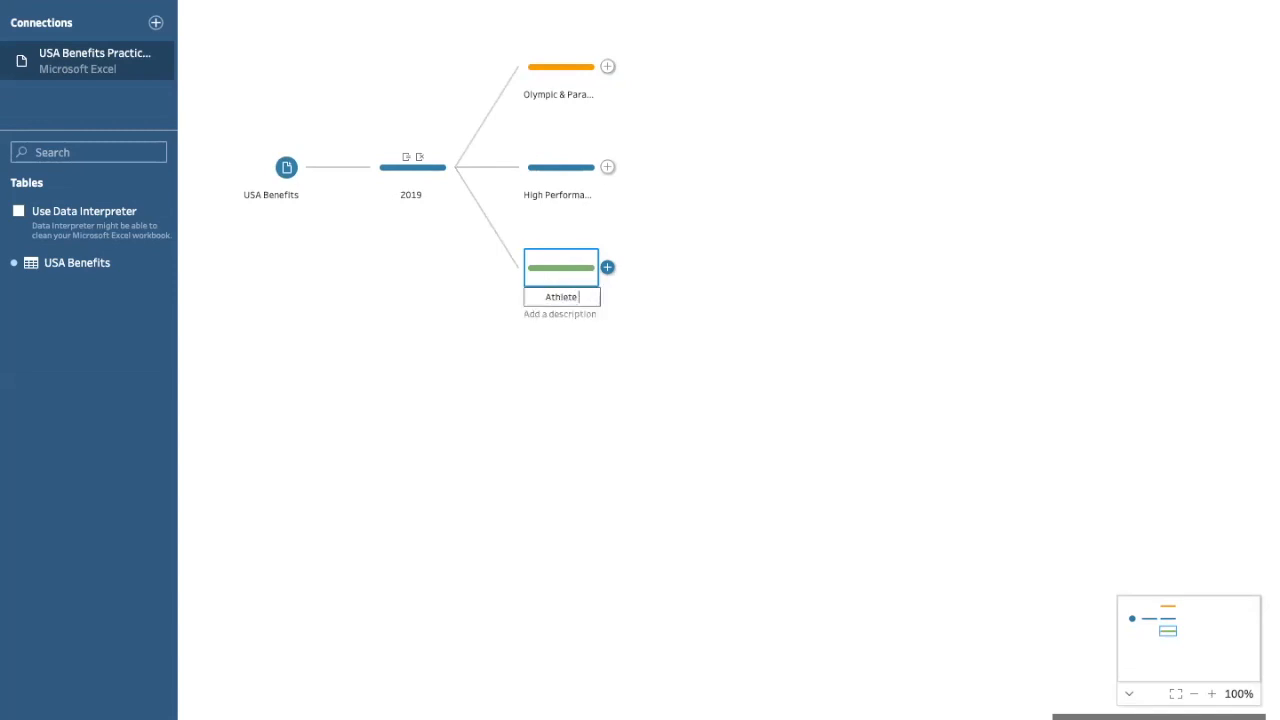
pyautogui.write(' Training Facilities')
pyautogui.press('Return')
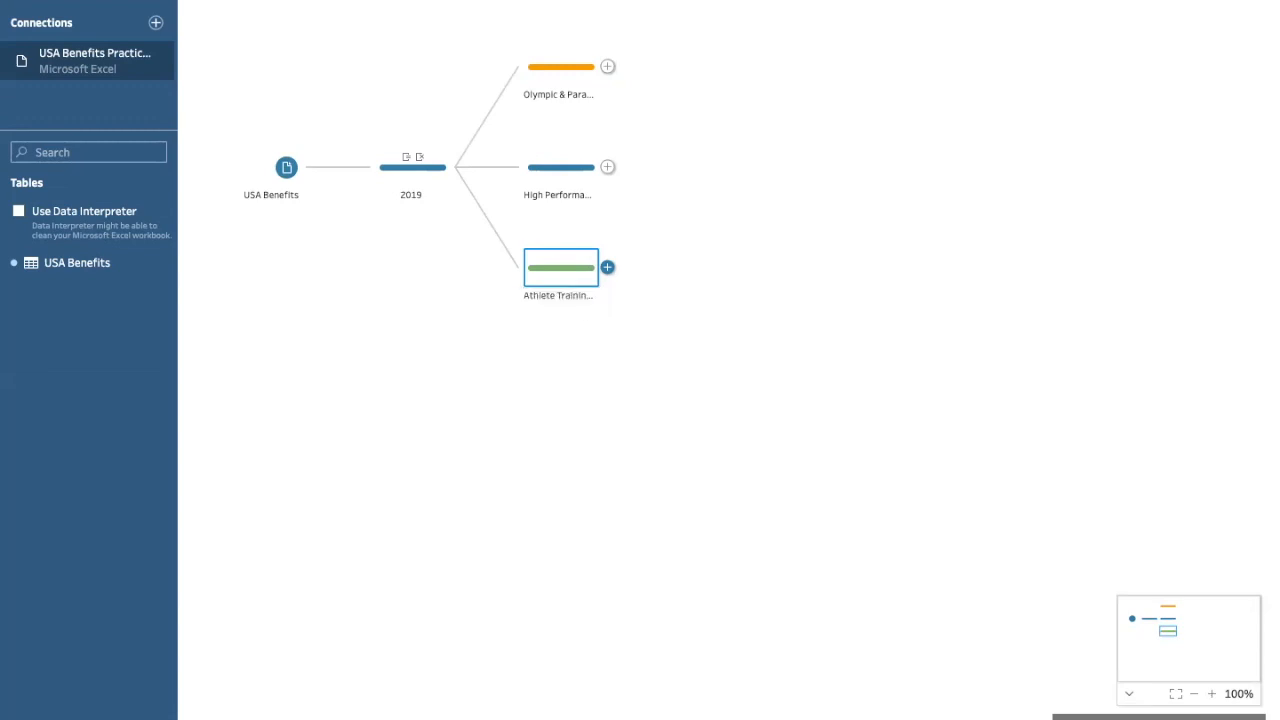
# Add a clean step branching from the 2019 step and name it Athlete NGB Foundational Programs.
pyautogui.click(458, 168)
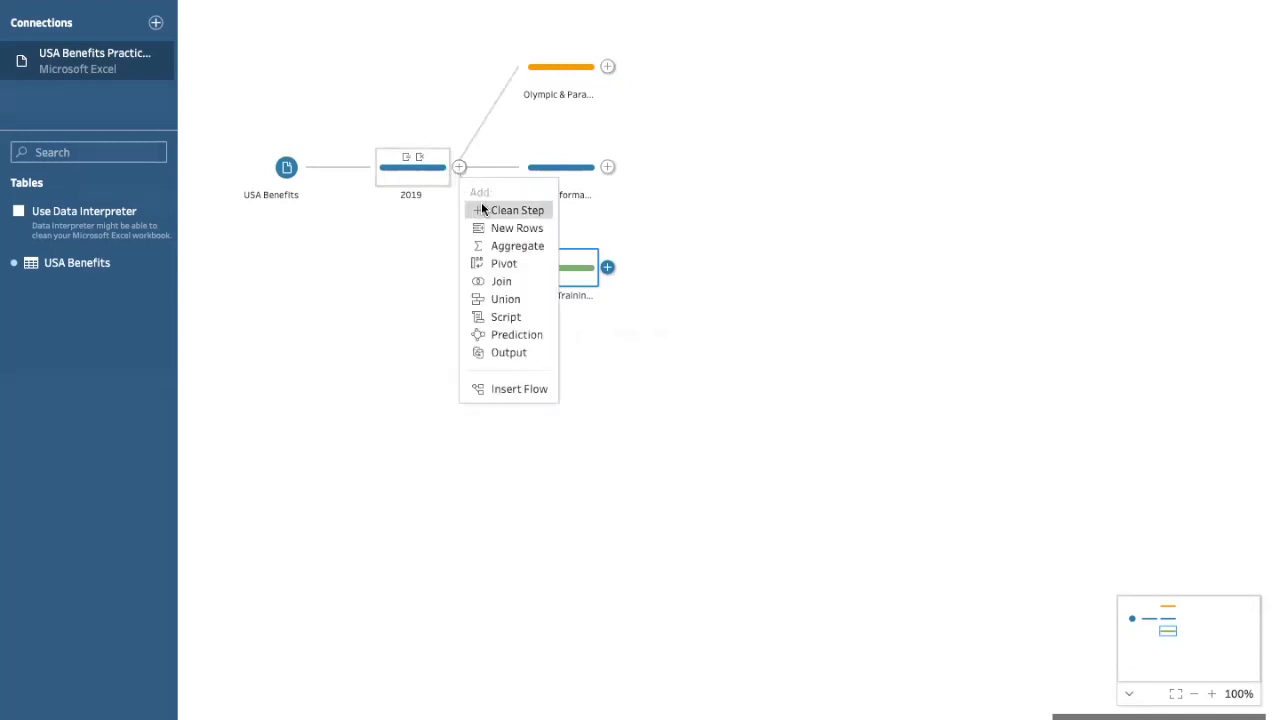
pyautogui.click(484, 214)
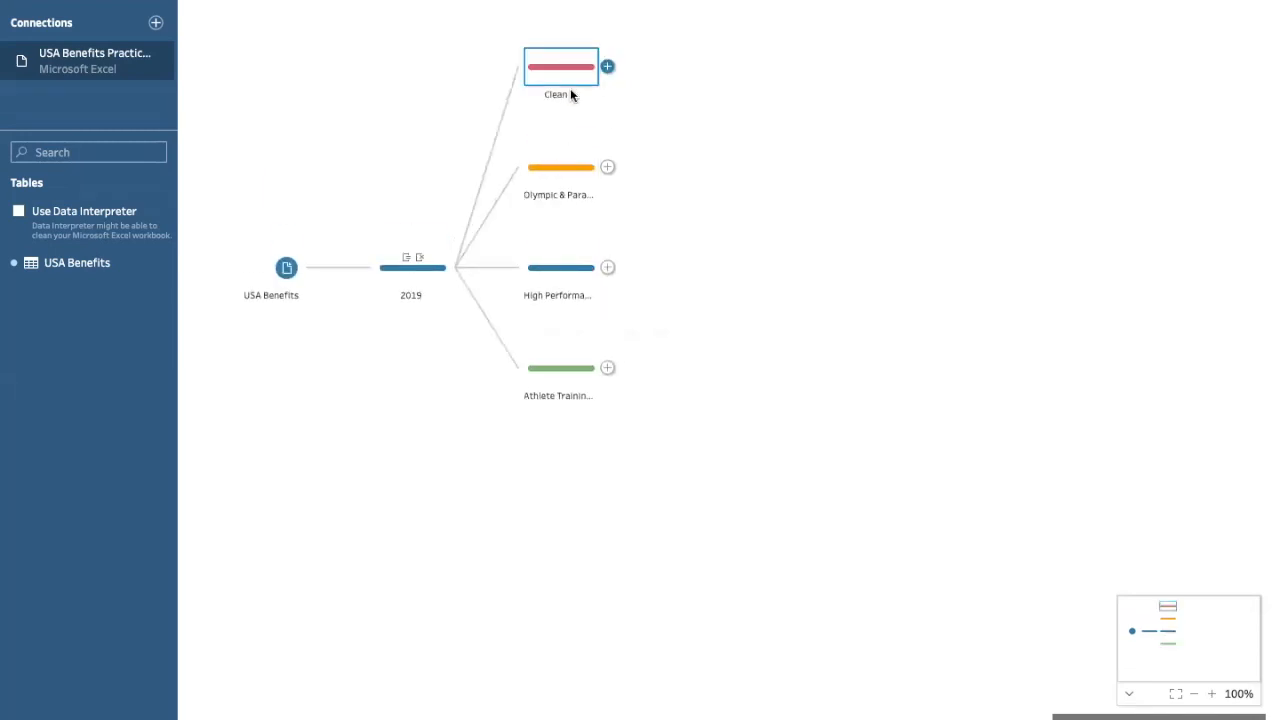
pyautogui.write('Athlete N')
pyautogui.write('GB Foundatio')
pyautogui.write('nal Programs')
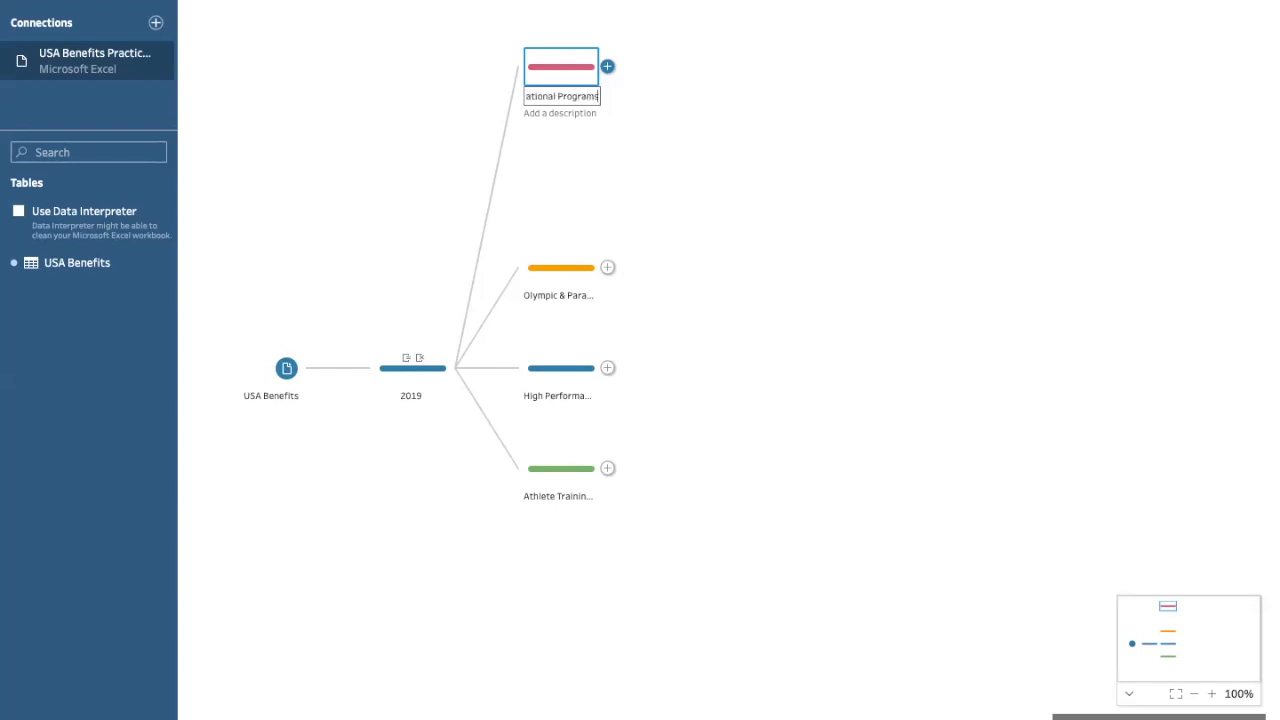
pyautogui.press('Return')
# Add a clean step branching from the 2019 step and name it Team USA Media & Promotions.
pyautogui.click(459, 268)
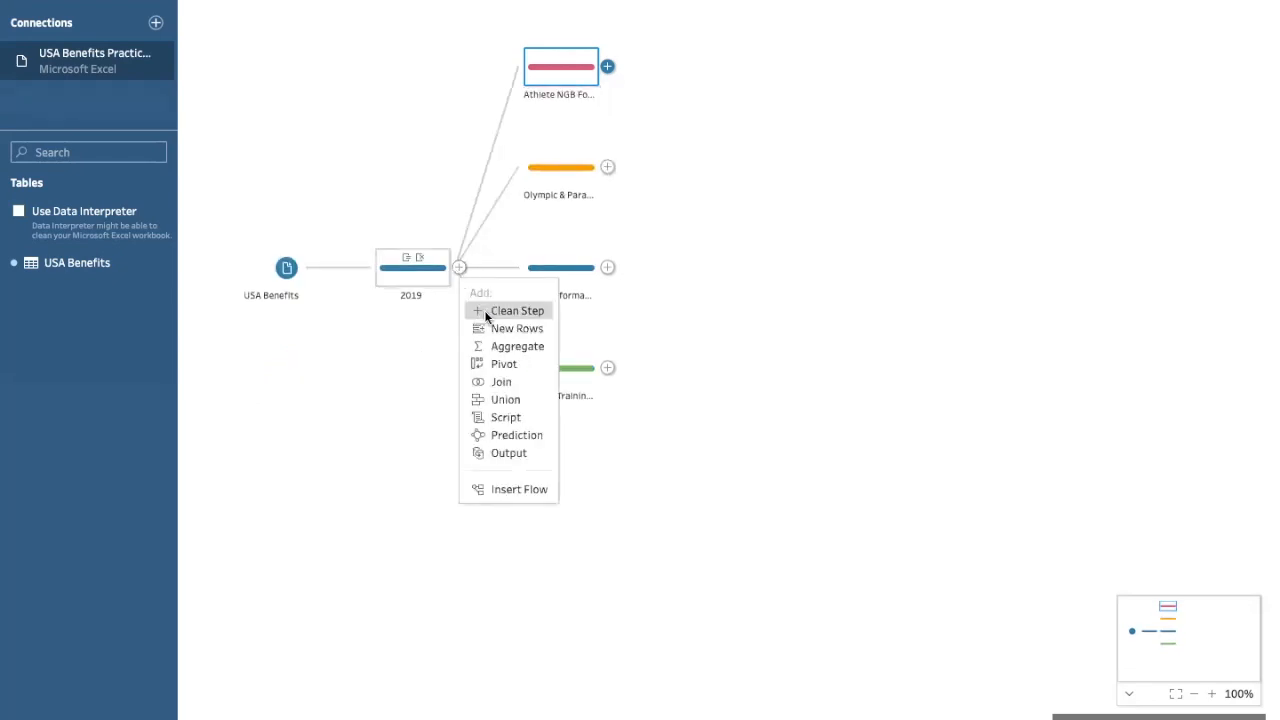
pyautogui.click(487, 313)
pyautogui.doubleClick(569, 500)
pyautogui.write('Team')
pyautogui.write(' USA Media &')
pyautogui.write(' Promotions')
pyautogui.press('Return')
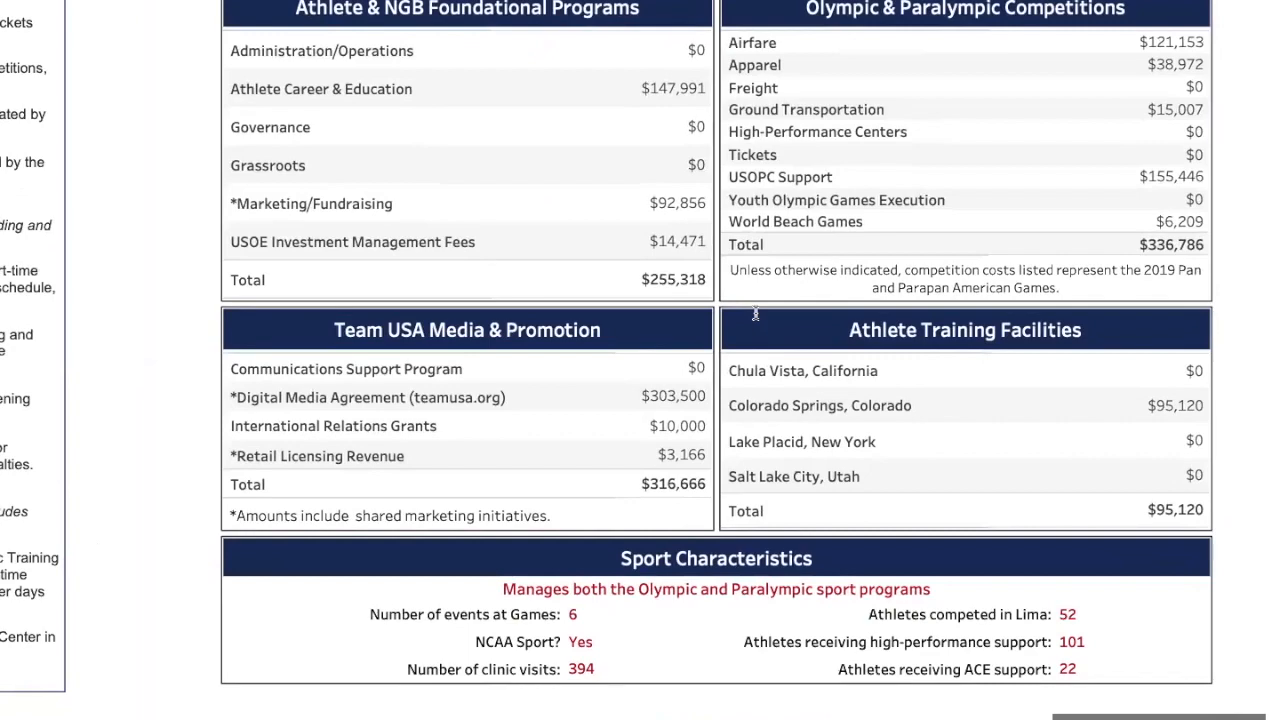
# Remove all fields from ADM_19 through SPORTMEDICINE_19 in the Athlete Training Facilities step.
pyautogui.scroll(5, 755, 314)
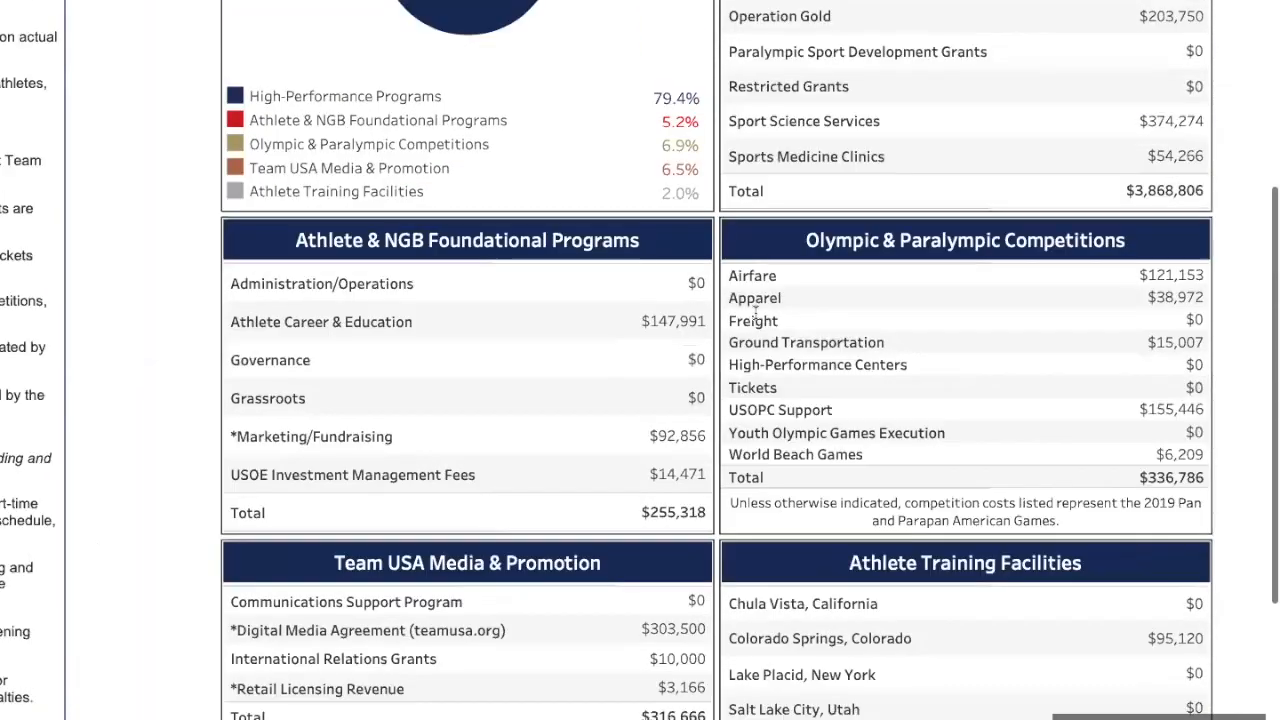
pyautogui.scroll(2, 755, 314)
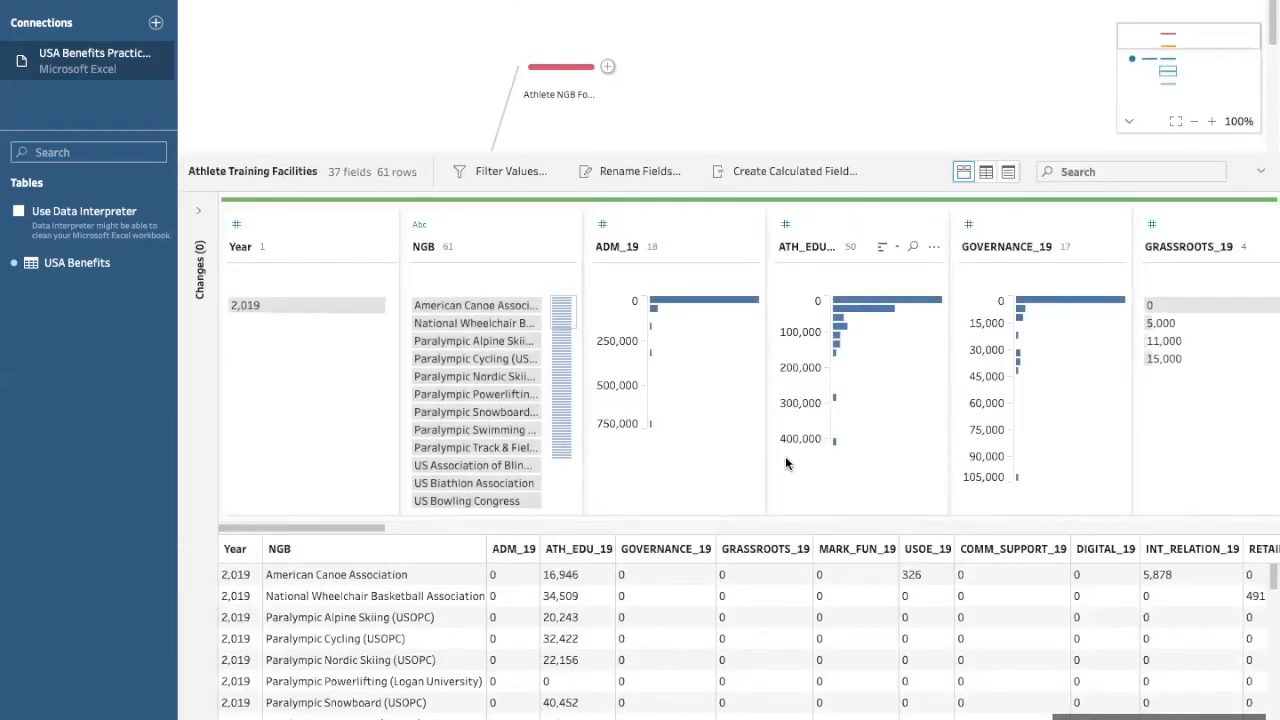
pyautogui.click(679, 232)
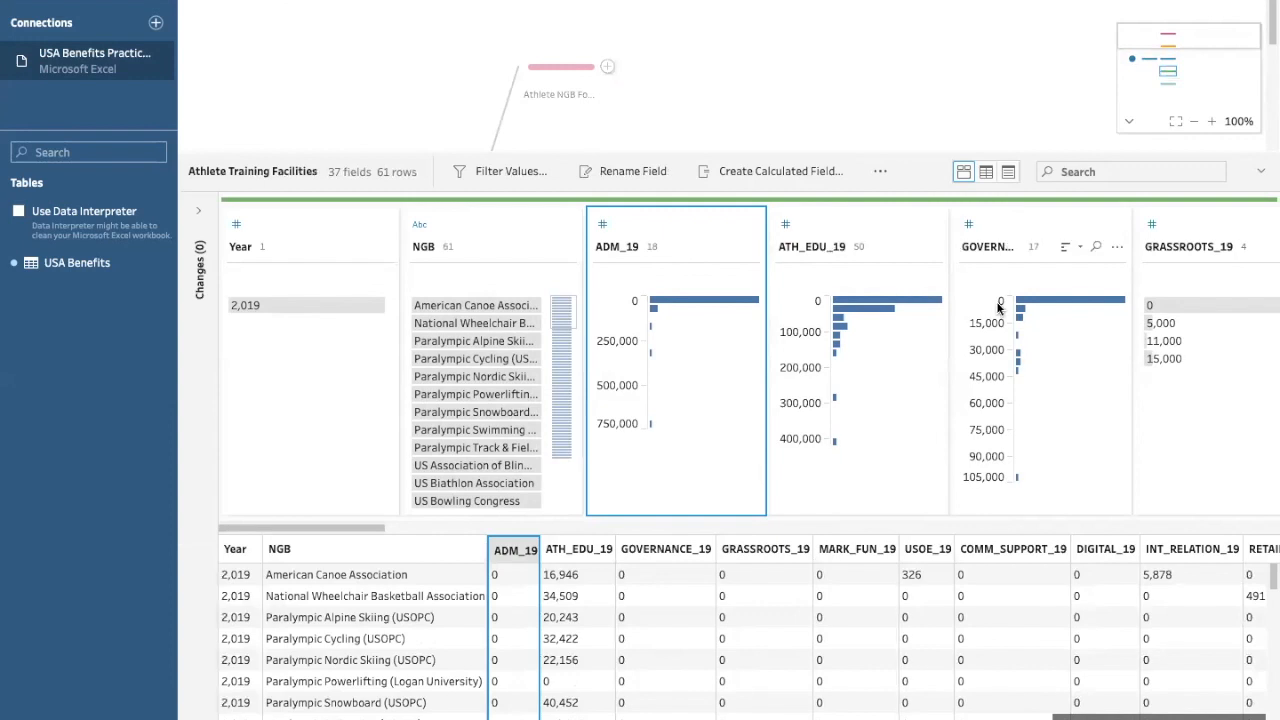
pyautogui.hscroll(5, 996, 301)
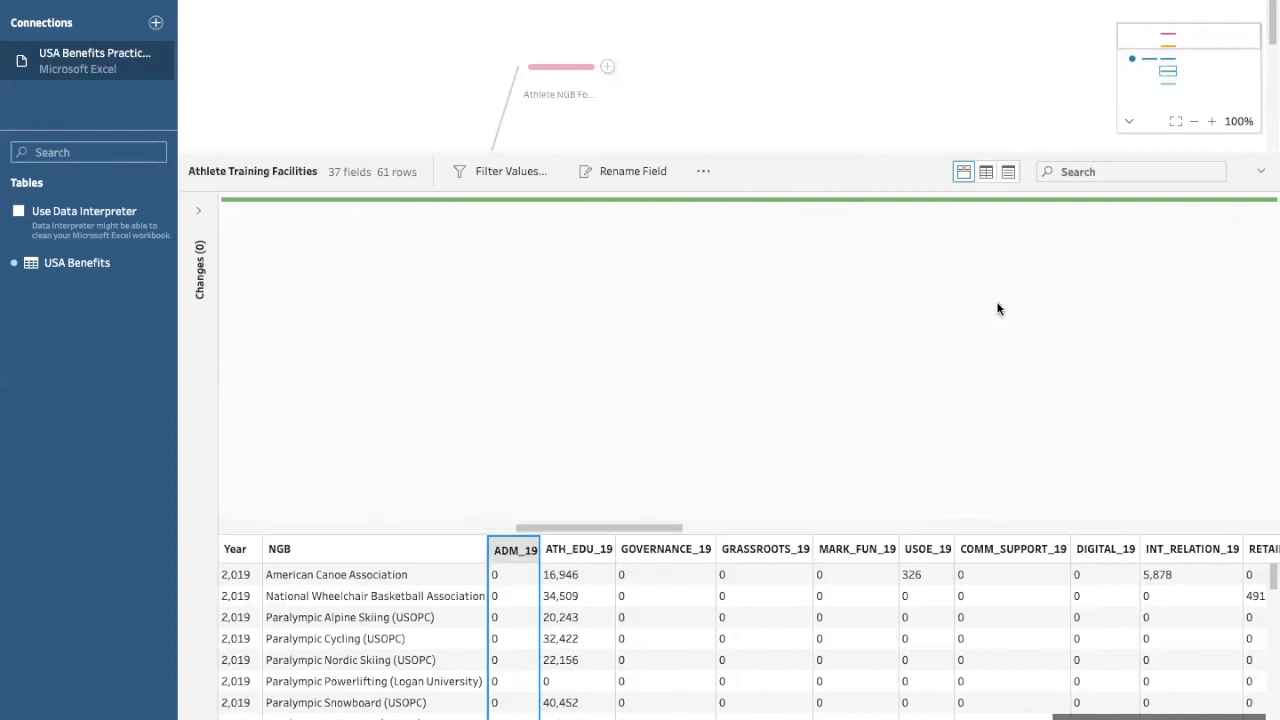
pyautogui.hscroll(5, 996, 308)
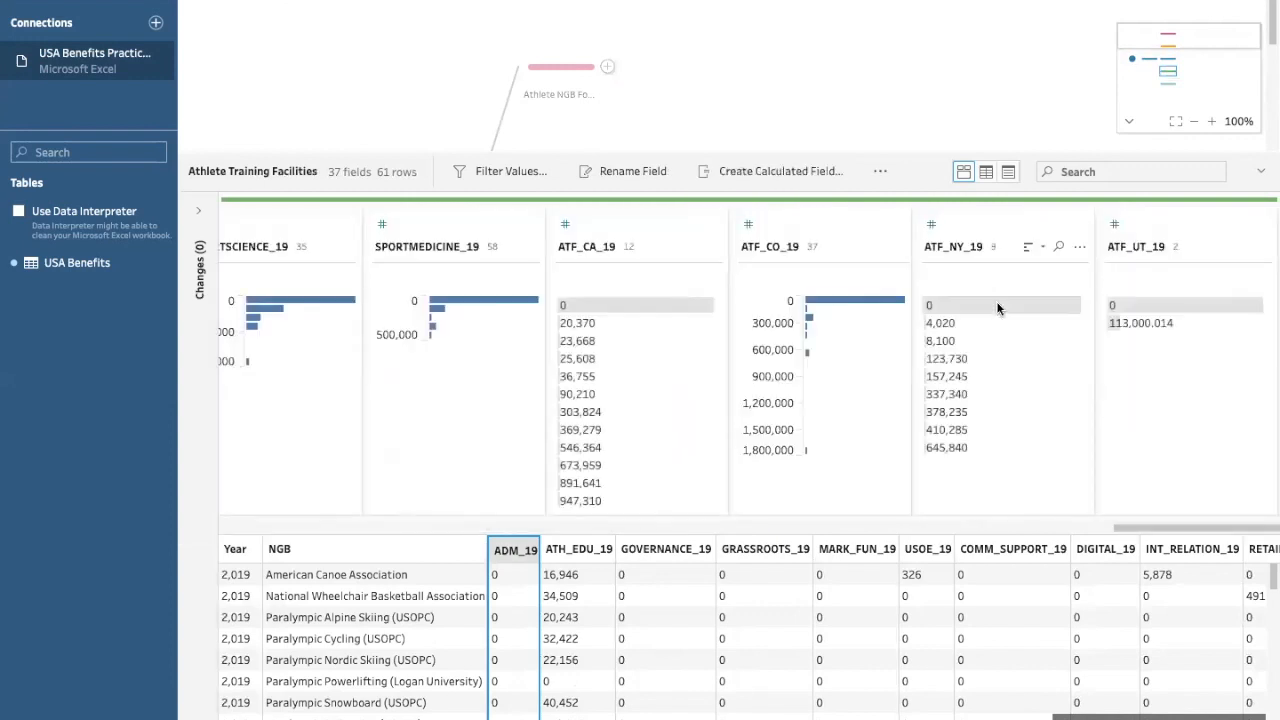
pyautogui.keyDown('shift'); pyautogui.click(441, 230); pyautogui.keyUp('shift')
pyautogui.rightClick(441, 230)
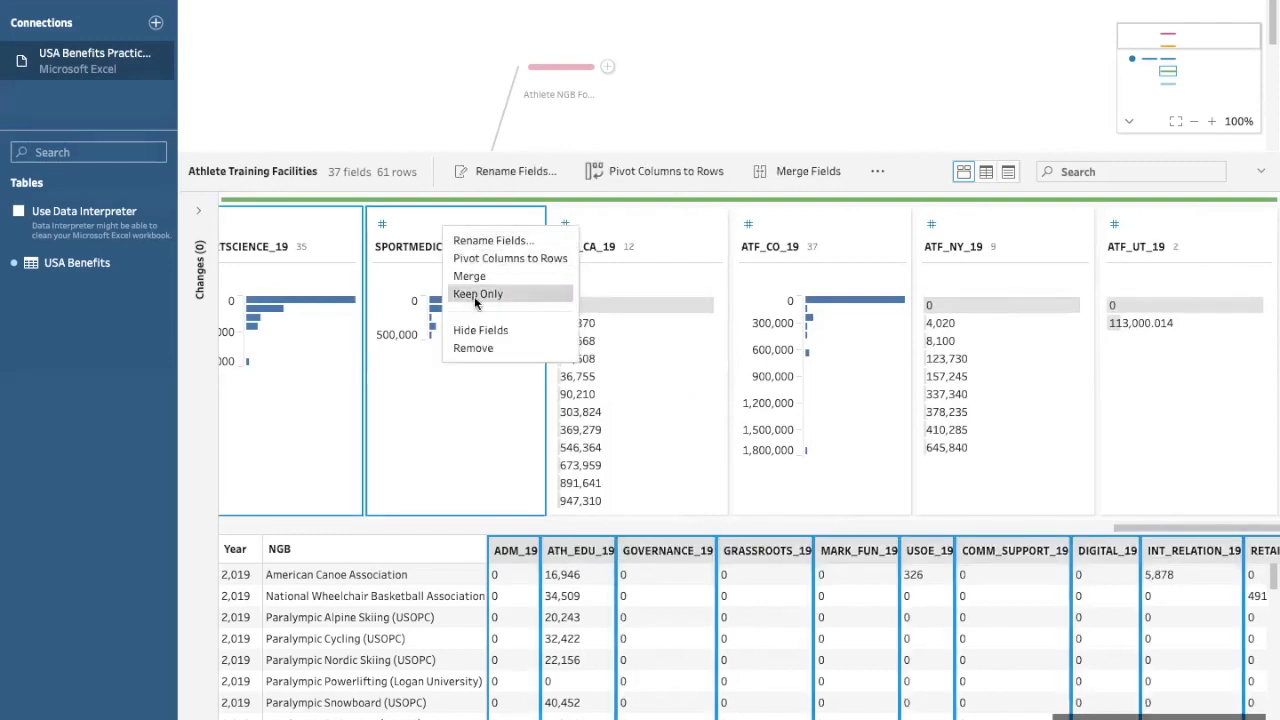
pyautogui.click(480, 347)
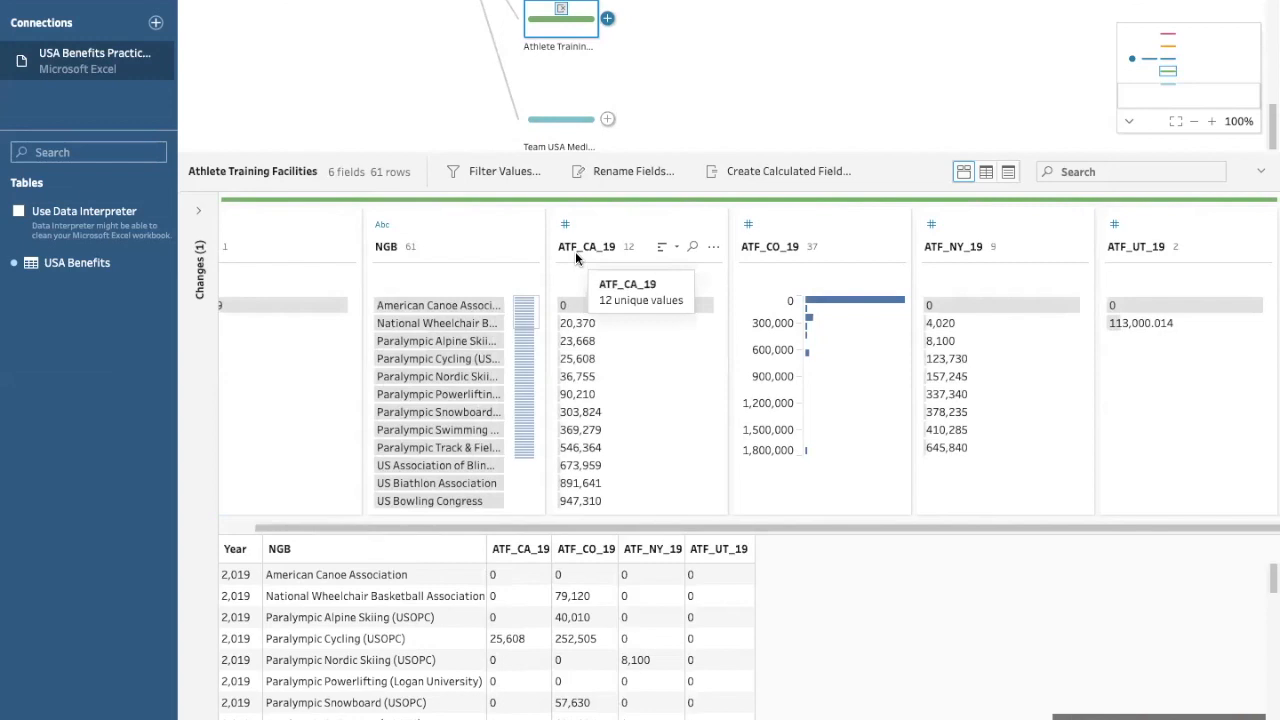
# Rename the ATF_CA_19 field as "Chula Vista, CA" and the ATF_CO_19 field as "Colorado Springs, CO".
pyautogui.doubleClick(575, 251)
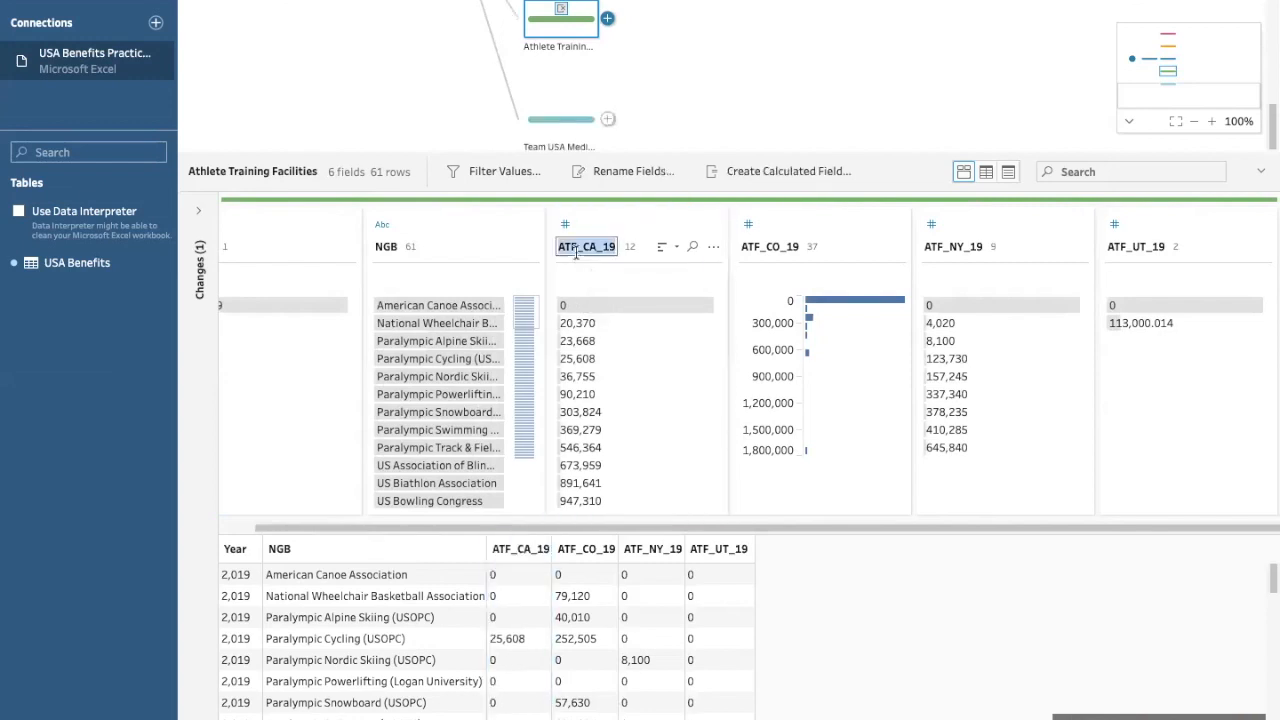
pyautogui.write('Chula')
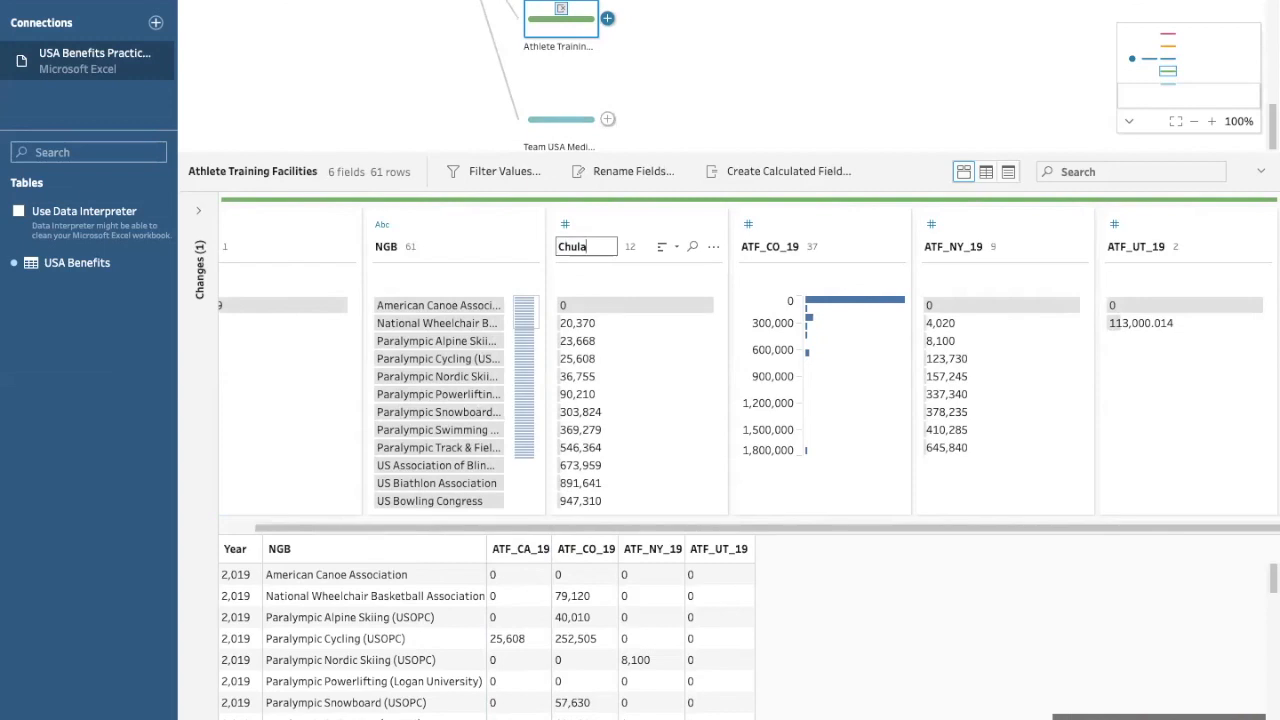
pyautogui.write(' Vista, CA')
pyautogui.press('Return')
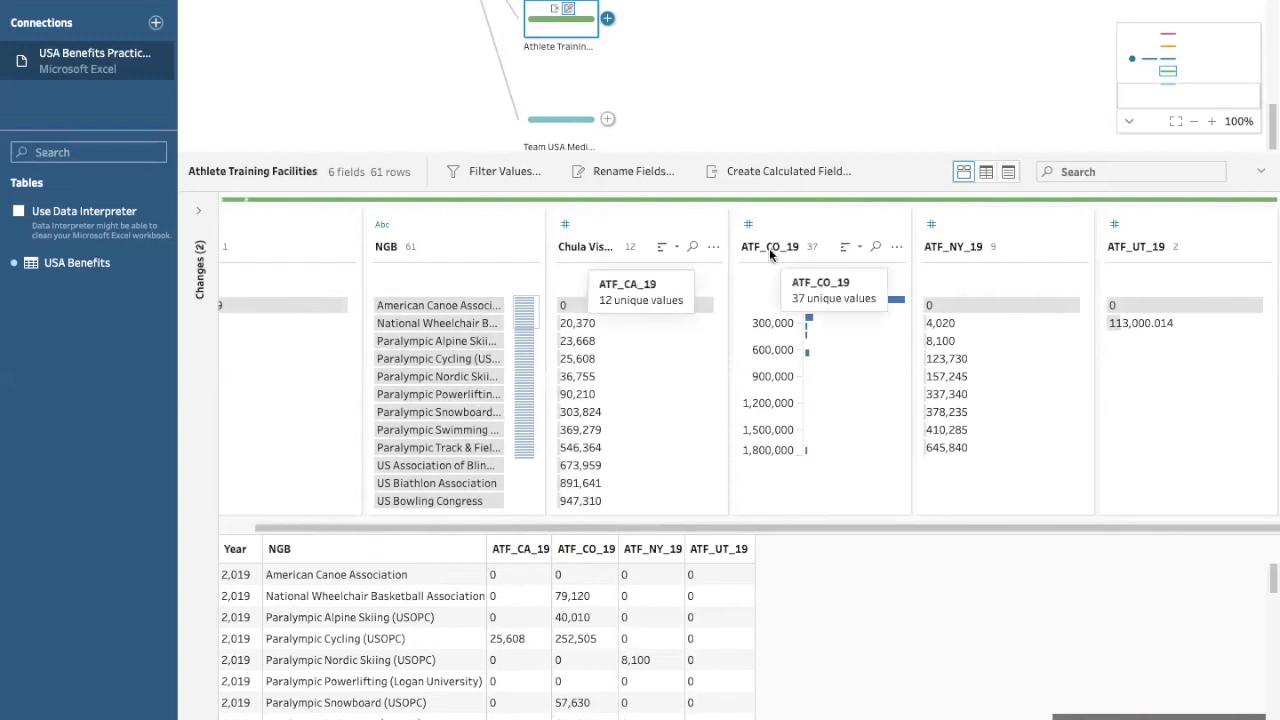
pyautogui.doubleClick(769, 248)
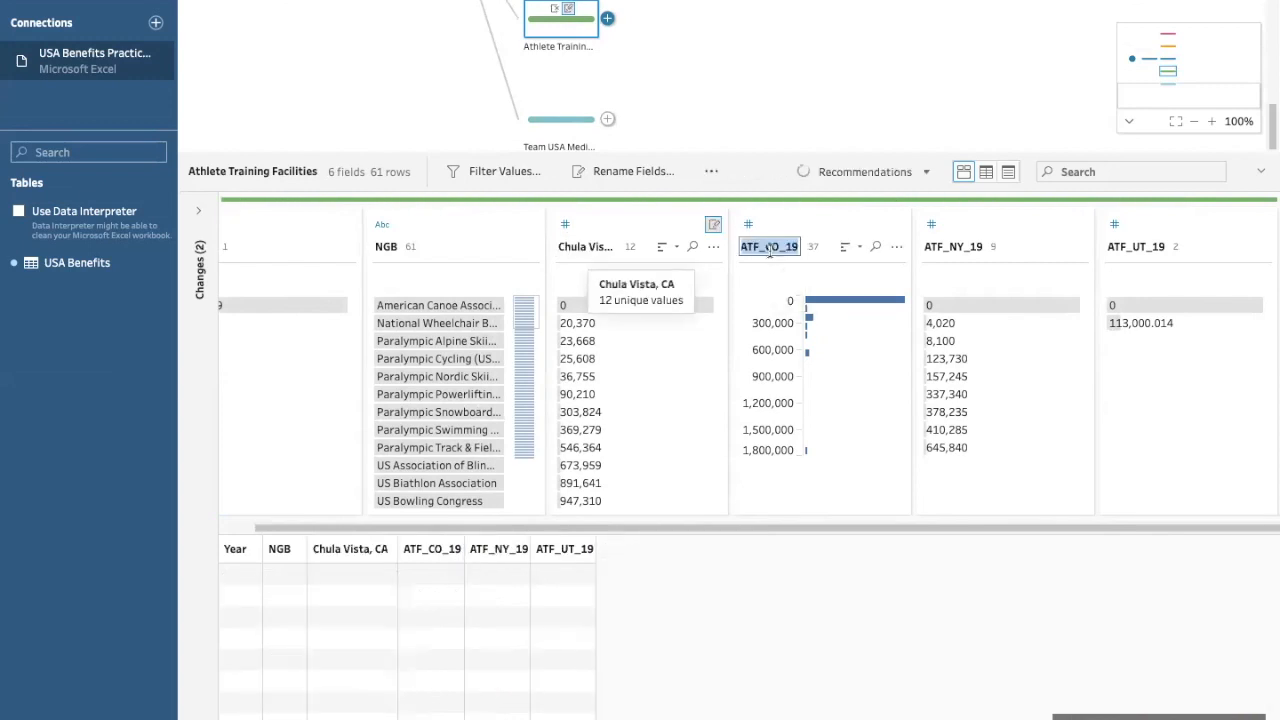
pyautogui.write('Colora')
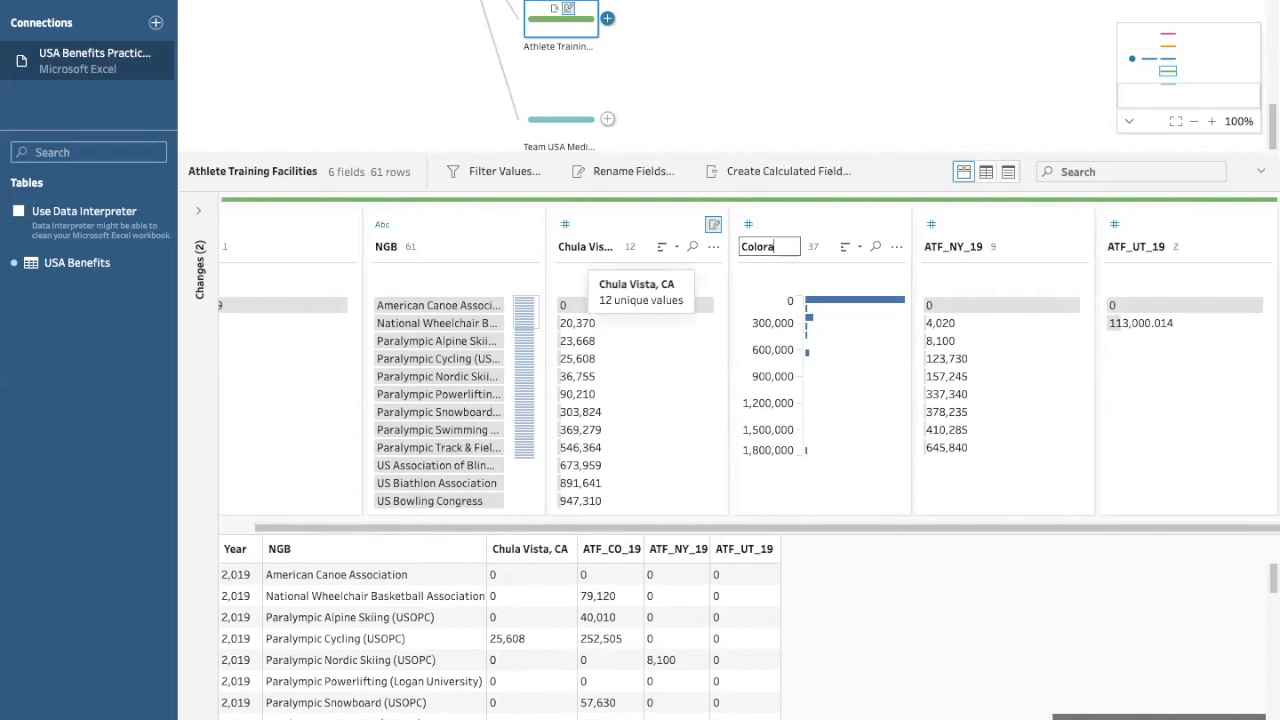
pyautogui.write('do Springs, CO')
pyautogui.press('Return')
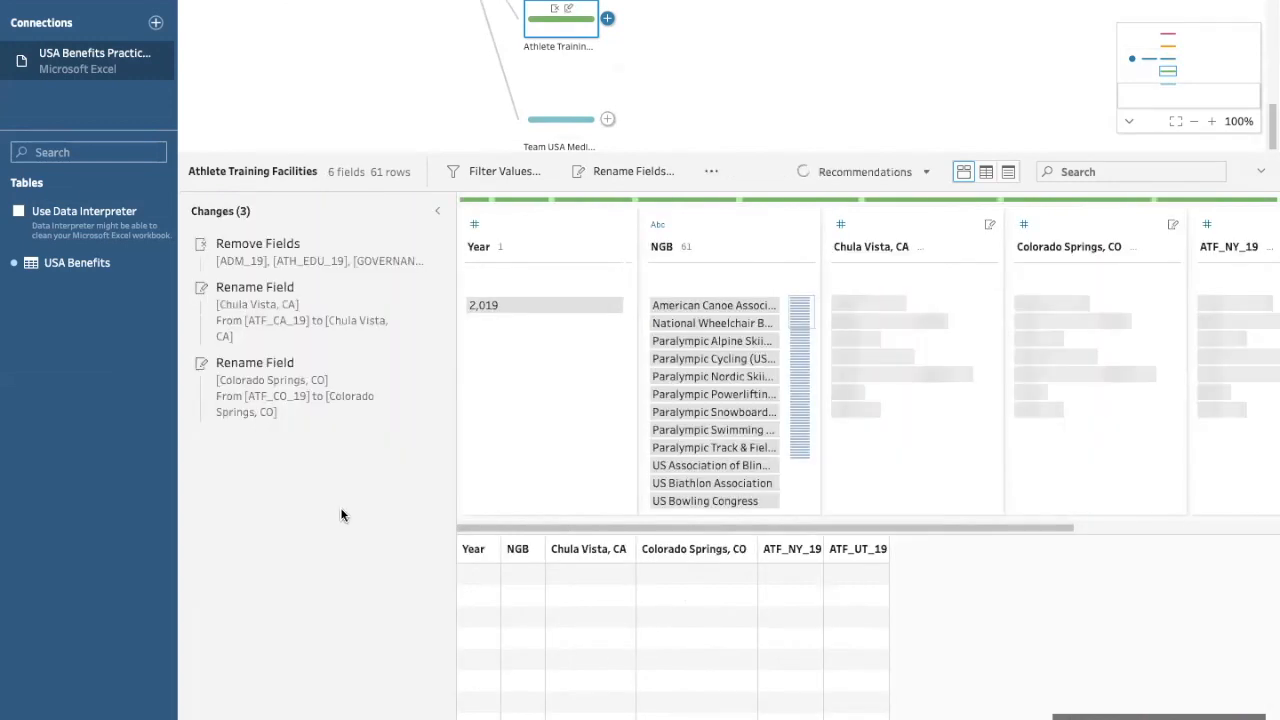
# Paste the copied Category calculated field into the changes of the Athlete Training Facilities step and select it.
pyautogui.rightClick(340, 507)
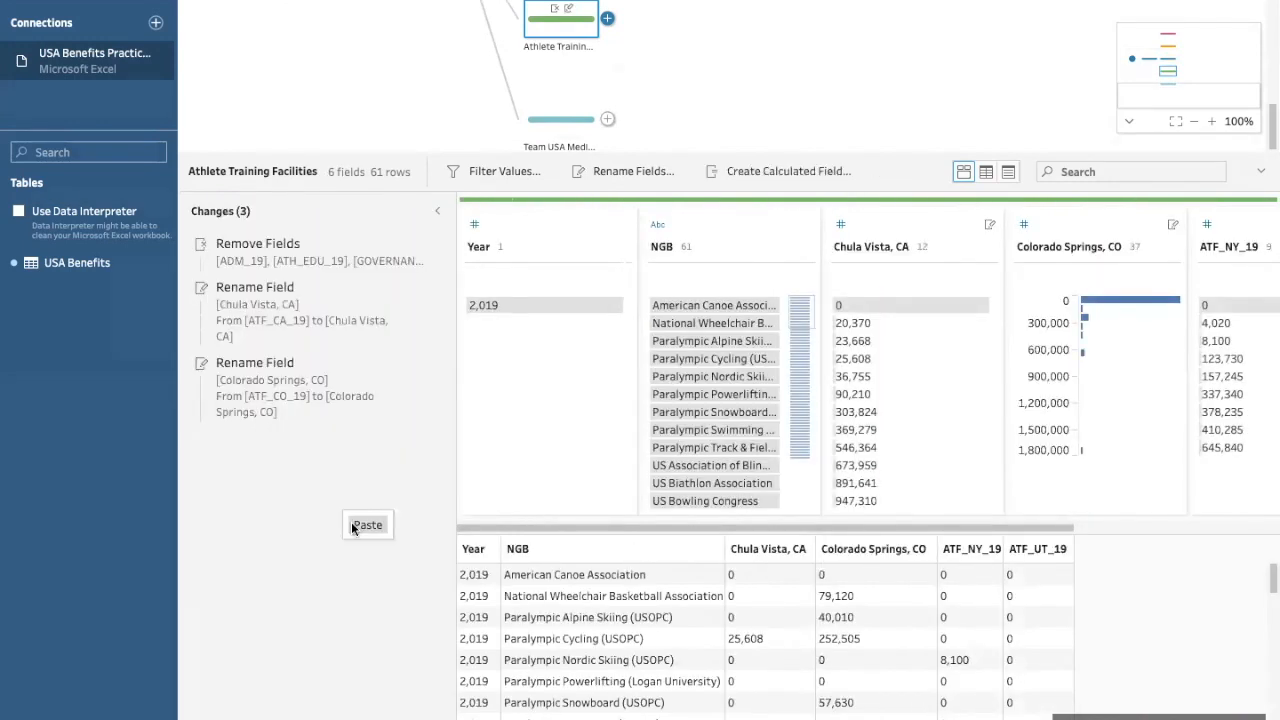
pyautogui.click(352, 525)
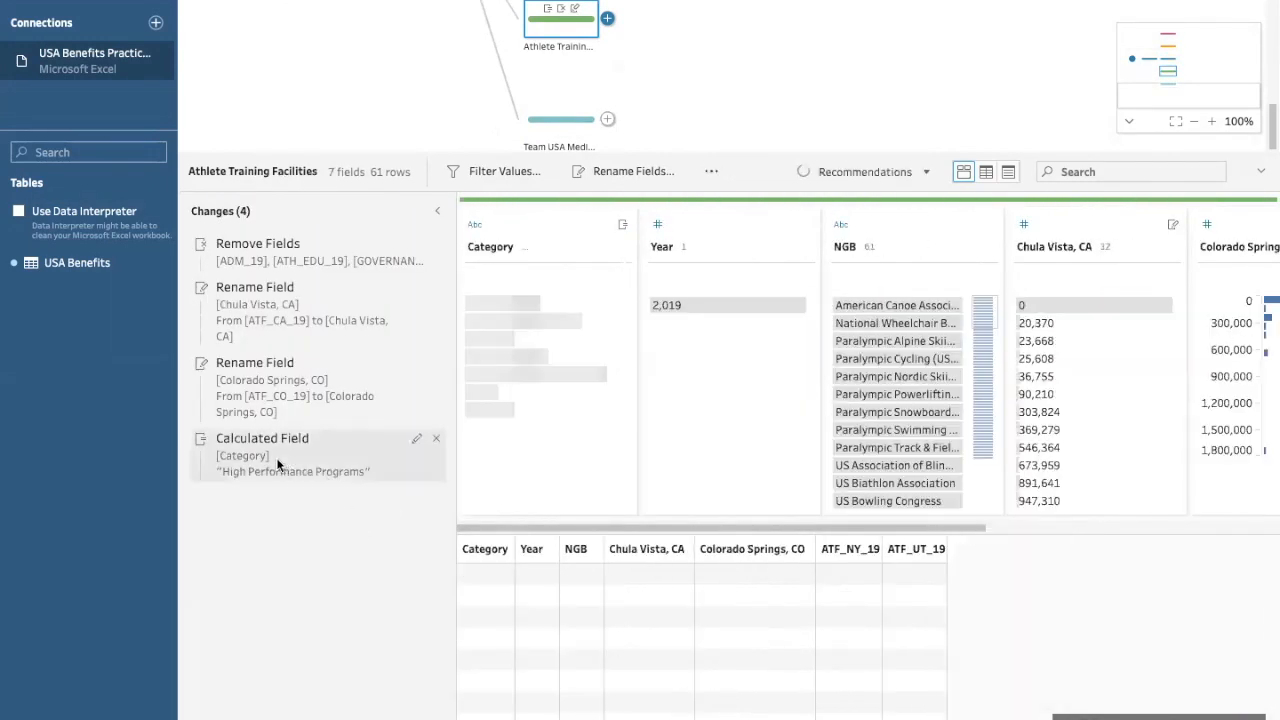
pyautogui.click(279, 464)
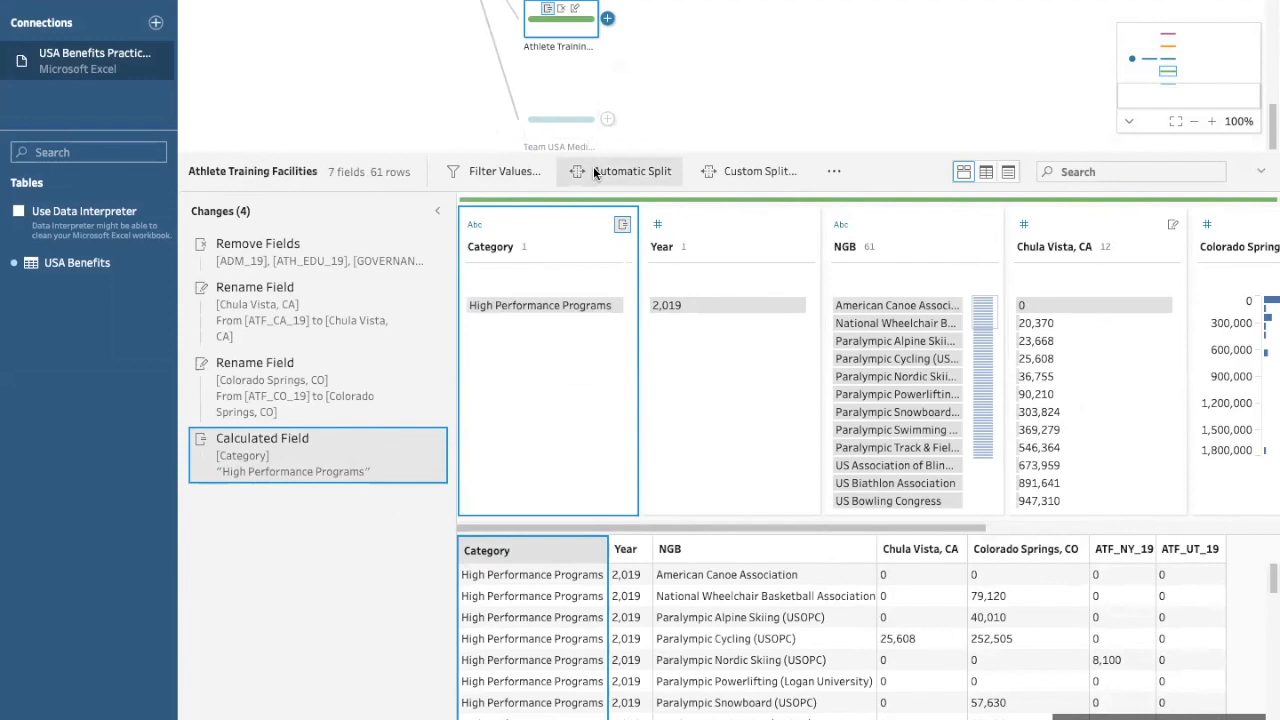
# Change the Category calculated field in the Athlete Training Facilities step to "Athlete Training Facilities".
pyautogui.click(416, 439)
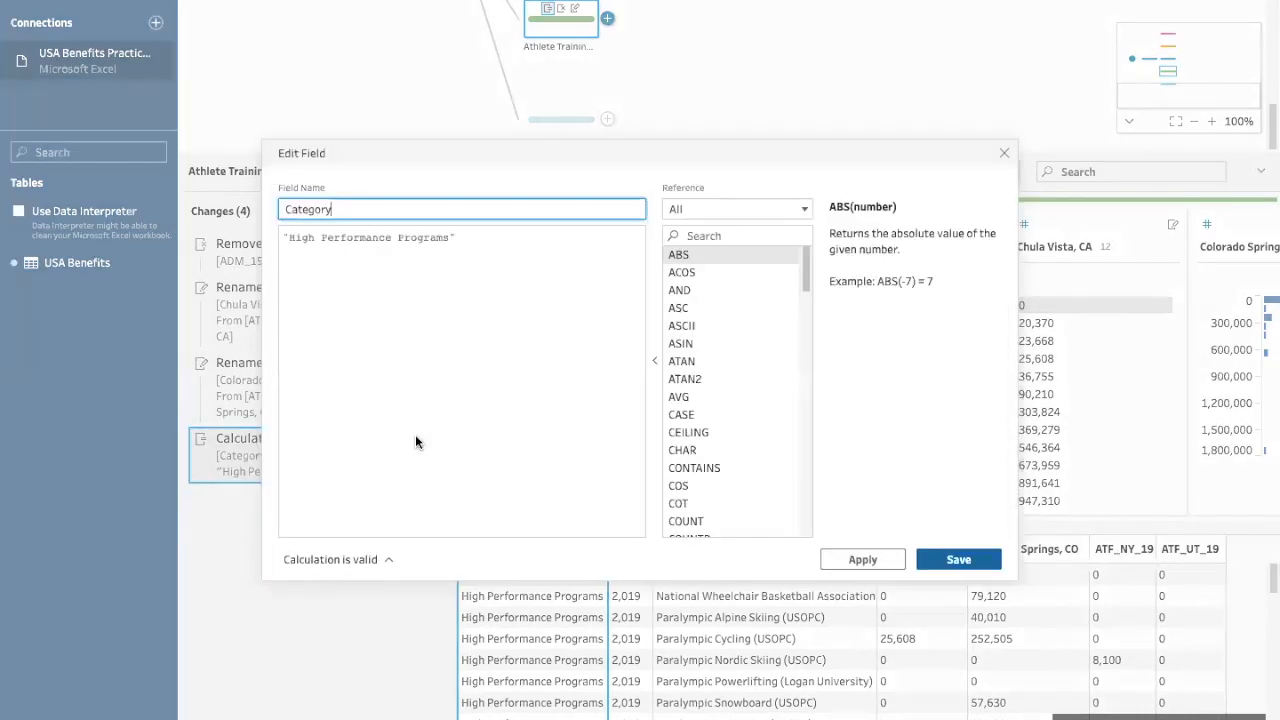
pyautogui.click(452, 238)
pyautogui.moveTo(281, 248); pyautogui.dragTo(281, 248)
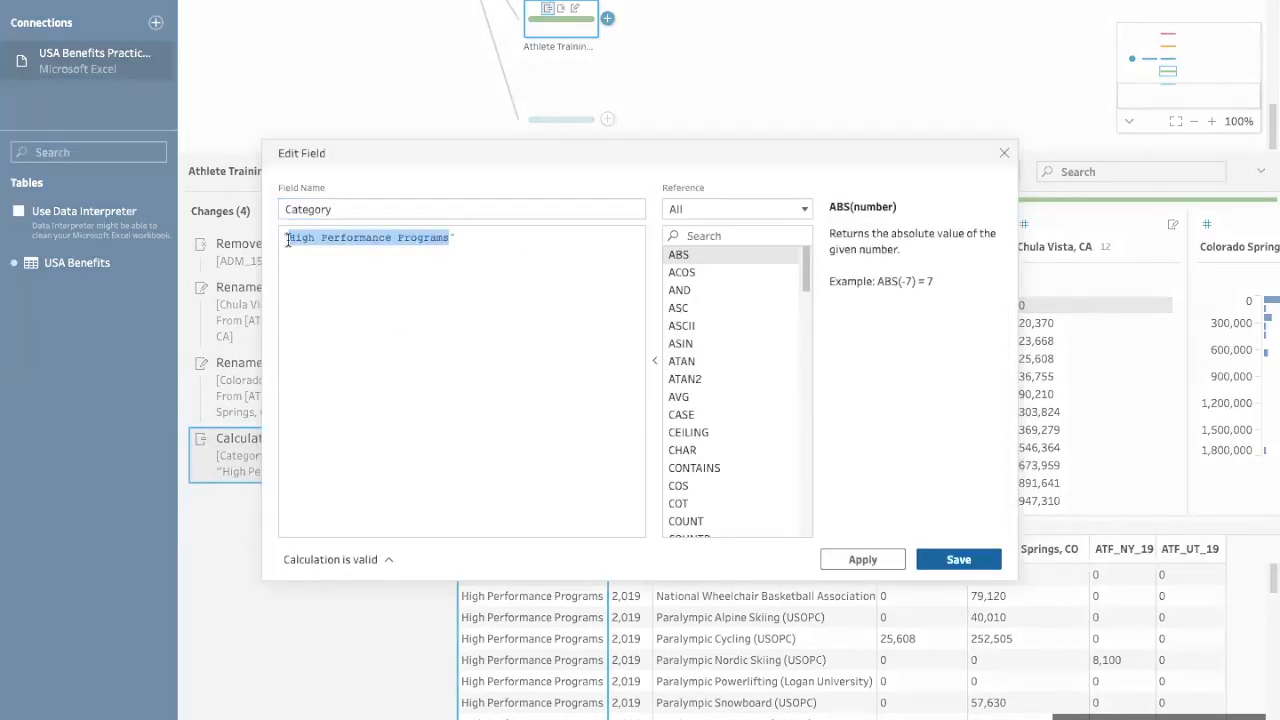
pyautogui.write('"Athlete Tr')
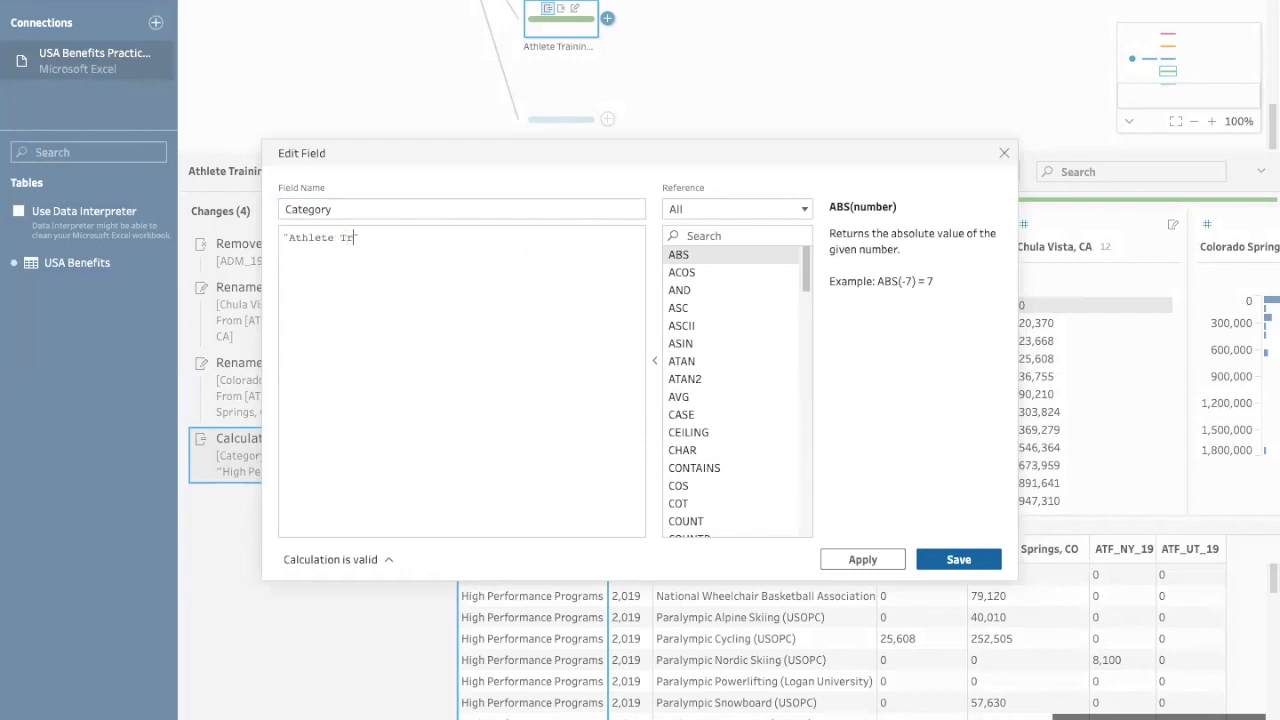
pyautogui.write('aining Facilities')
pyautogui.click(954, 568)
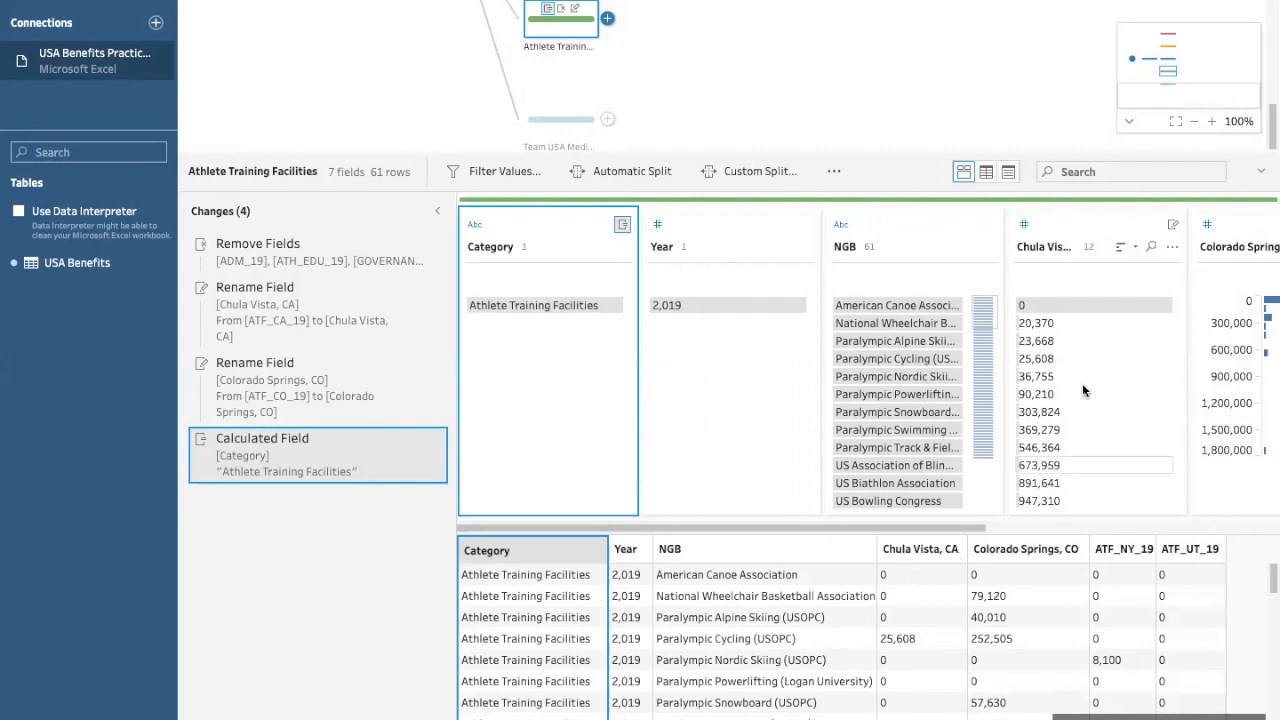
# Review the fields of the Athlete Training Facilities and High Performance Program steps and the overall branch layout of the flow.
pyautogui.hscroll(2, 1091, 378)
pyautogui.hscroll(10, 1091, 378)
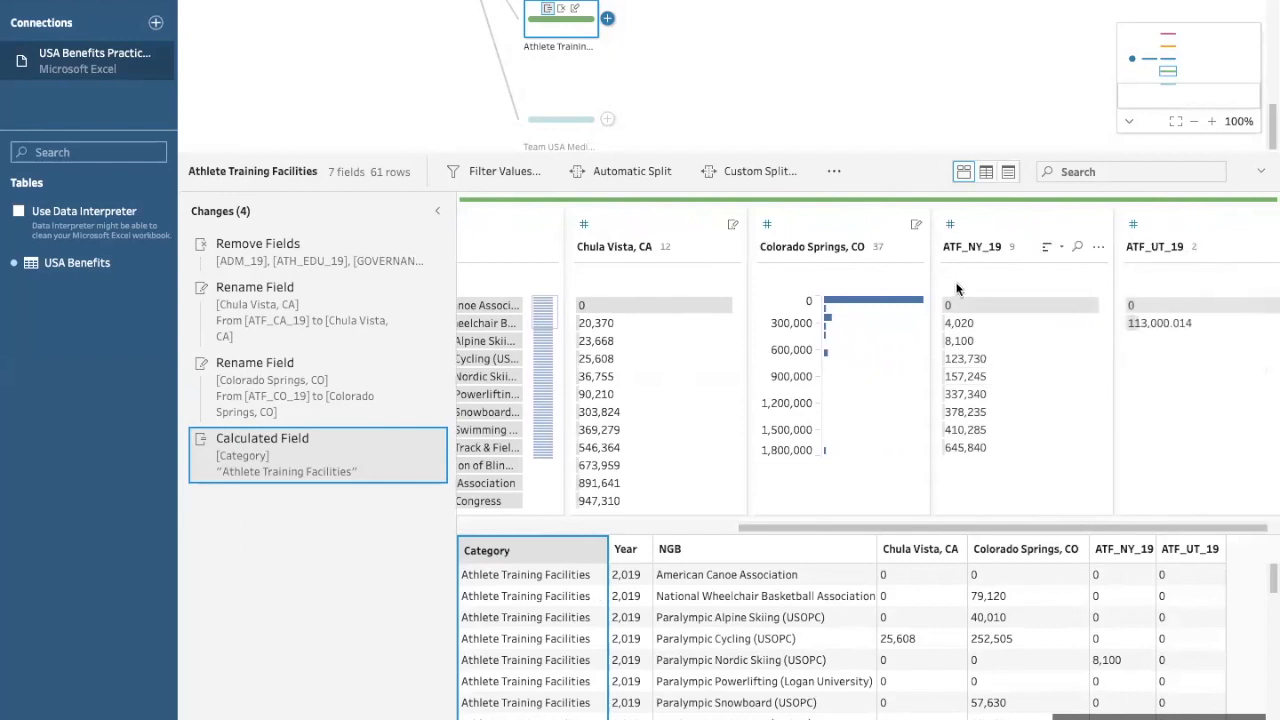
pyautogui.scroll(2, 821, 124)
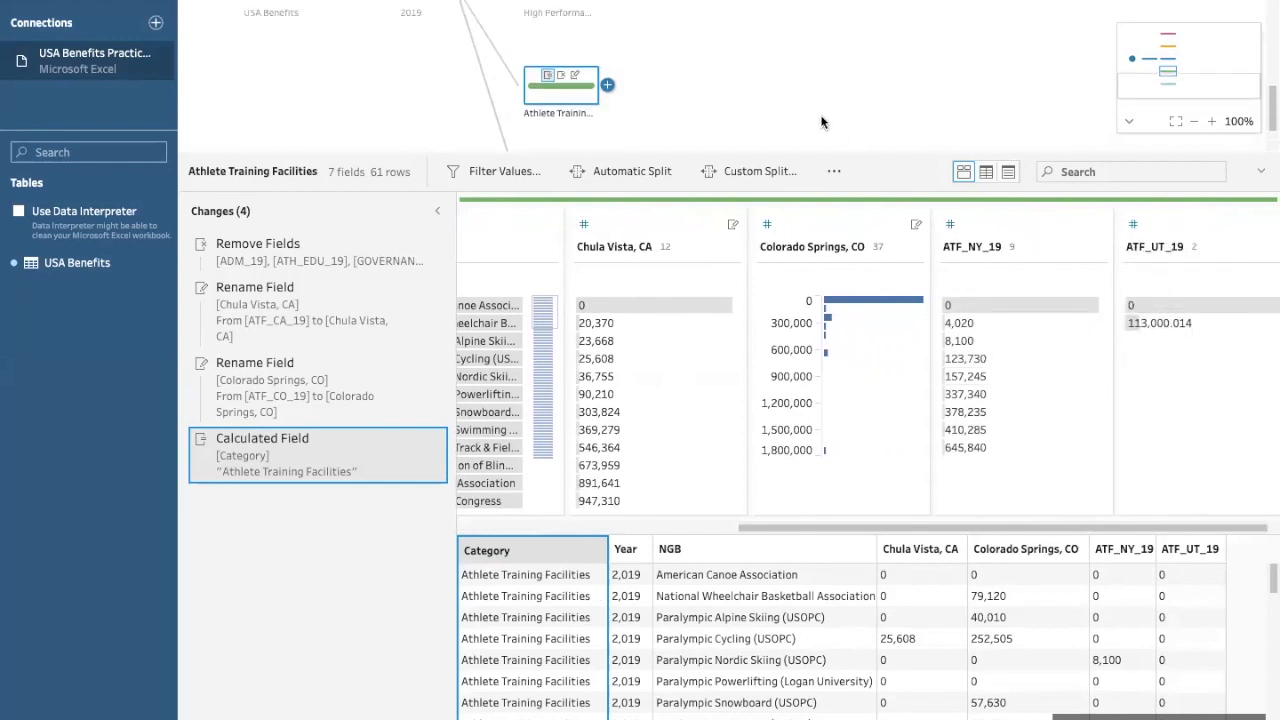
pyautogui.click(586, 36)
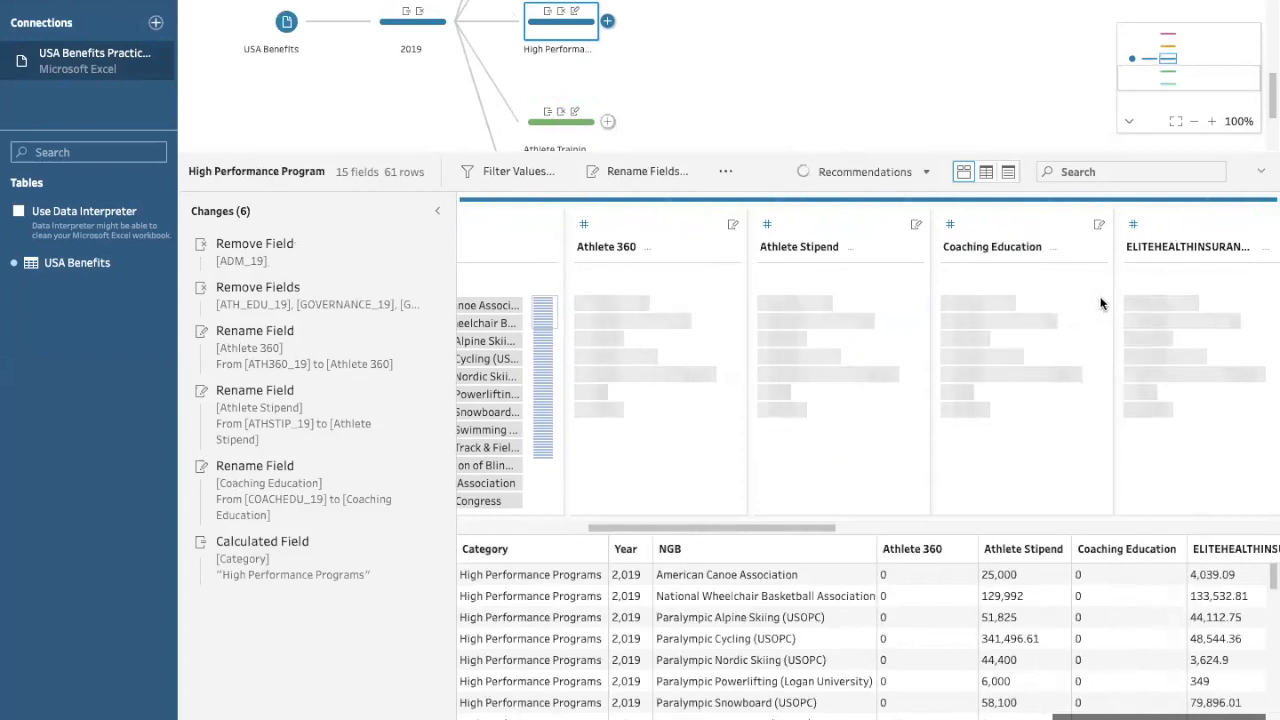
pyautogui.scroll(2, 817, 100)
pyautogui.scroll(2, 817, 97)
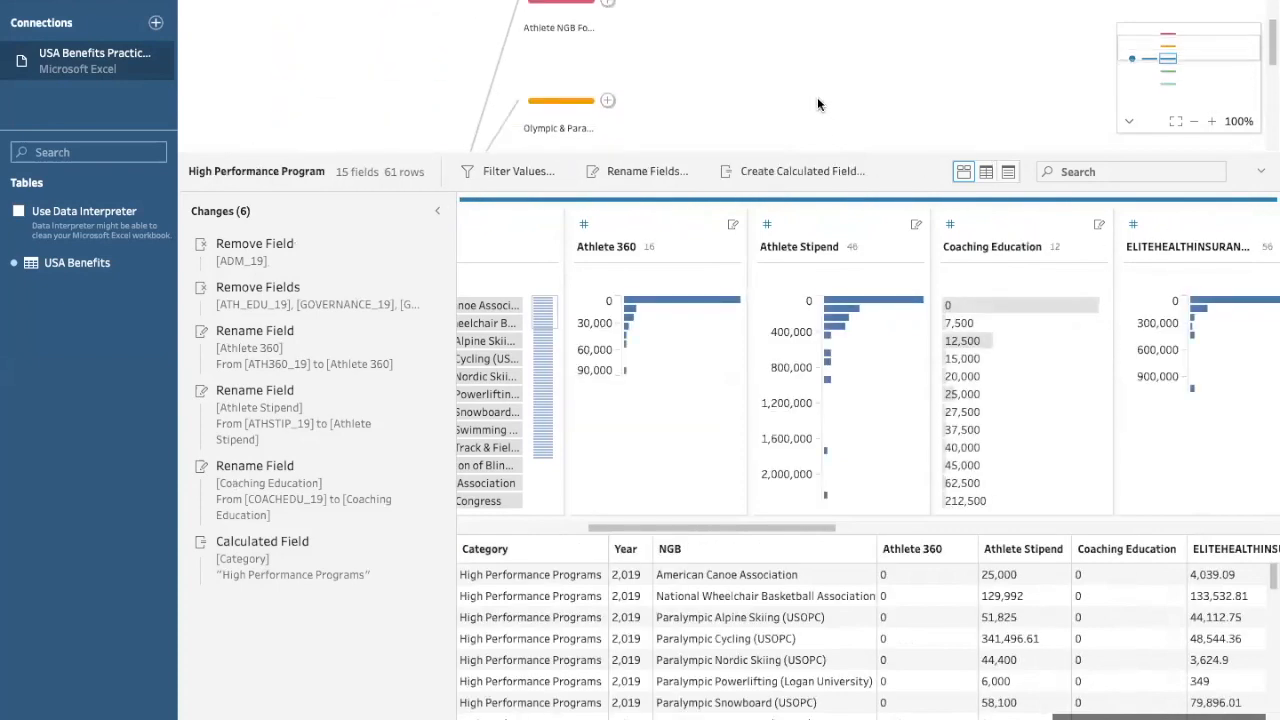
pyautogui.click(1261, 172)
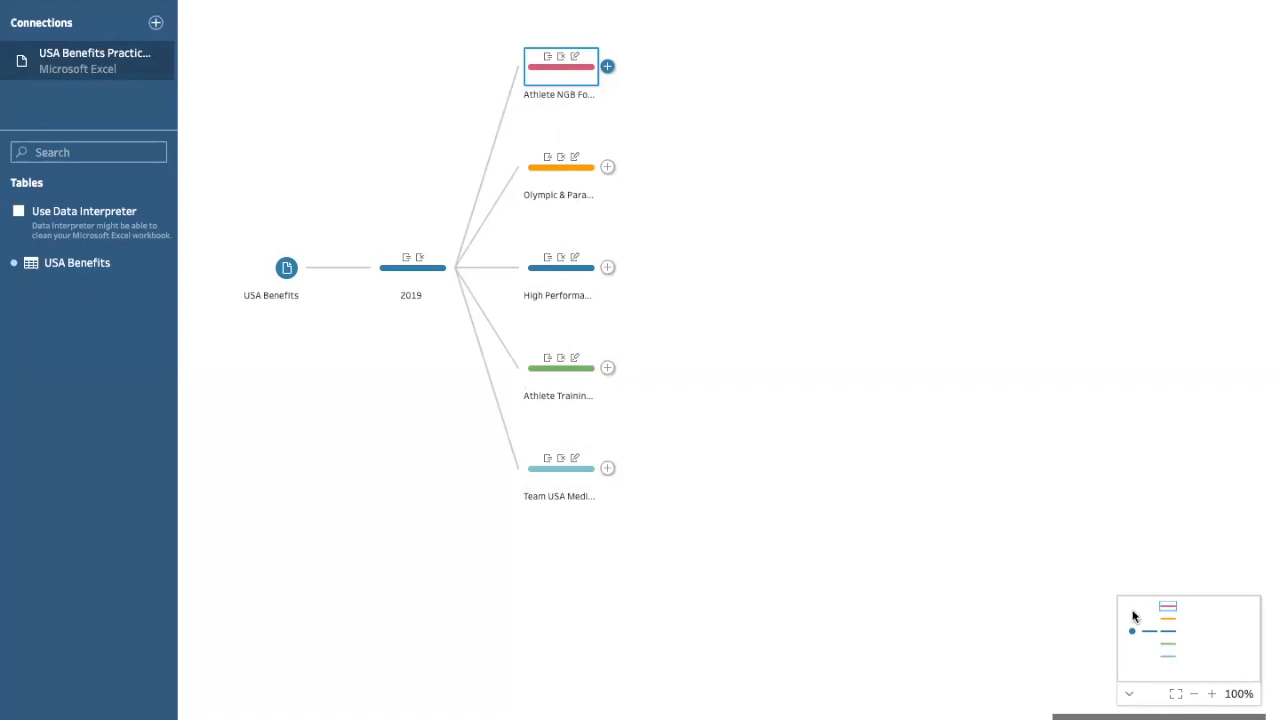
# Compare the Athlete NGB Foundational Programs fields with the line items in the resource allocation report.
pyautogui.click(1259, 717)
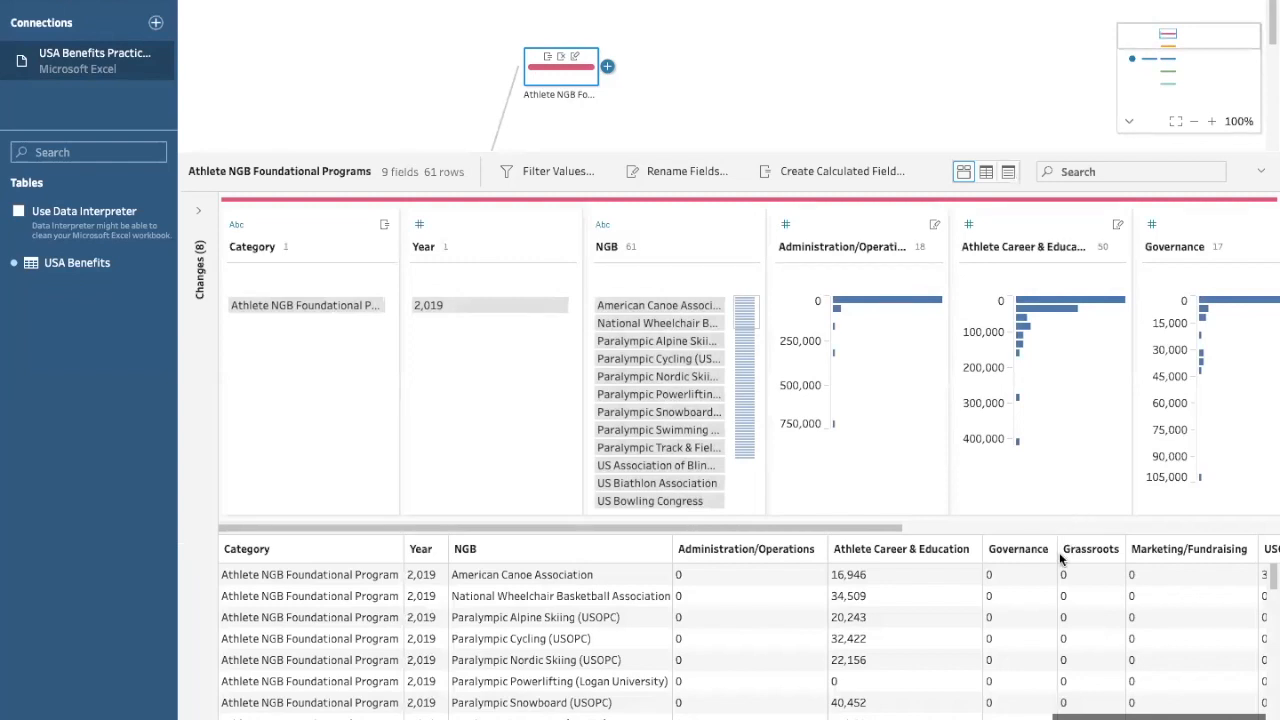
pyautogui.hscroll(3, 1058, 592)
pyautogui.hscroll(1, 1058, 592)
pyautogui.hotkey('ctrl', 'Right')
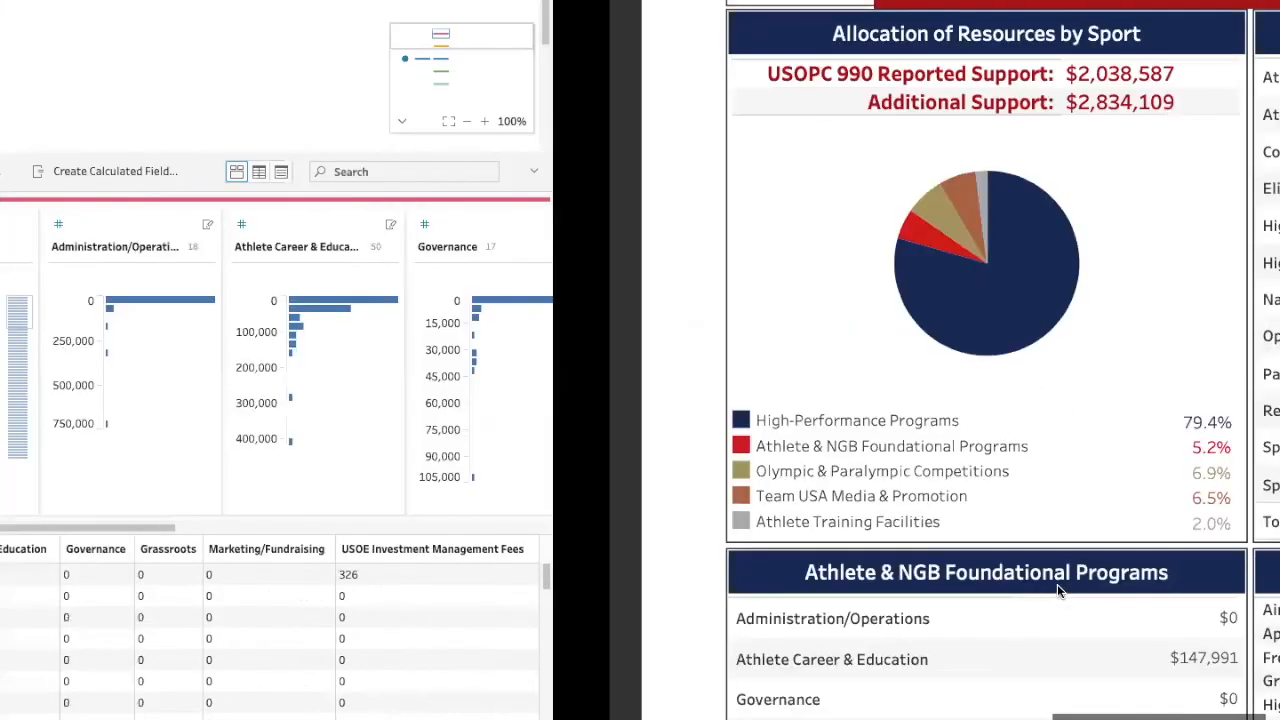
pyautogui.scroll(-2, 773, 569)
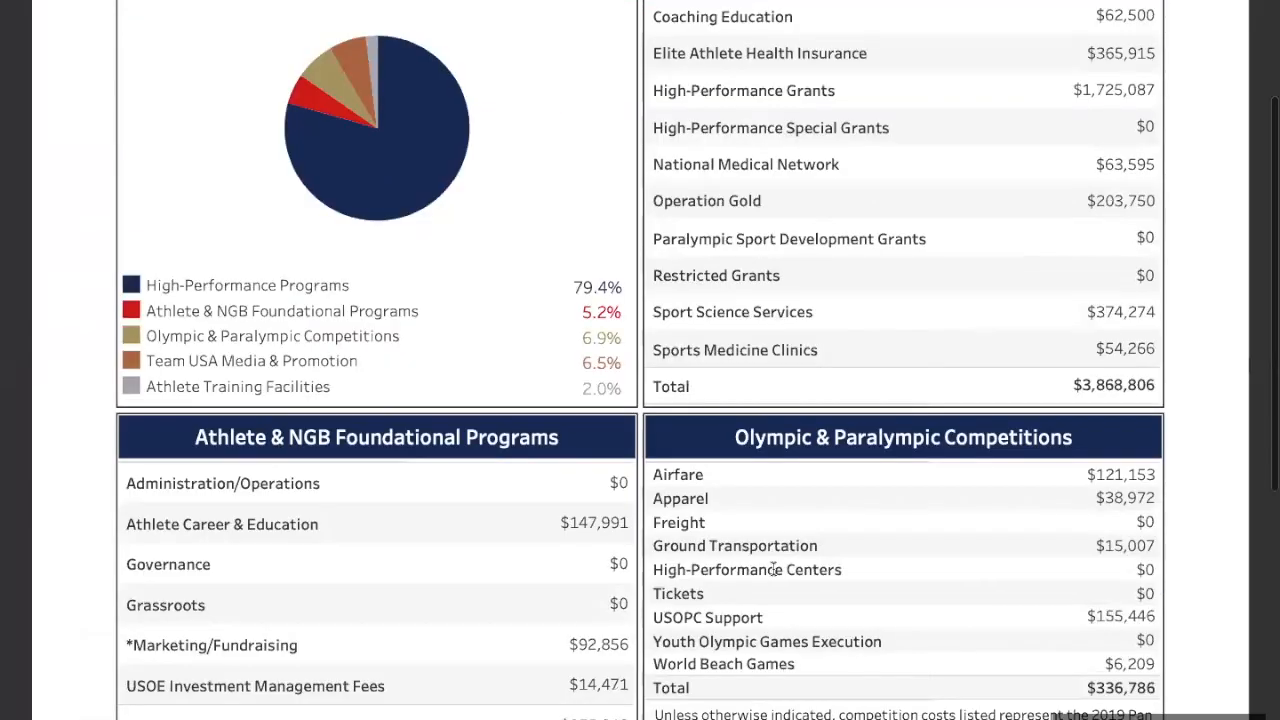
pyautogui.scroll(-1, 236, 418)
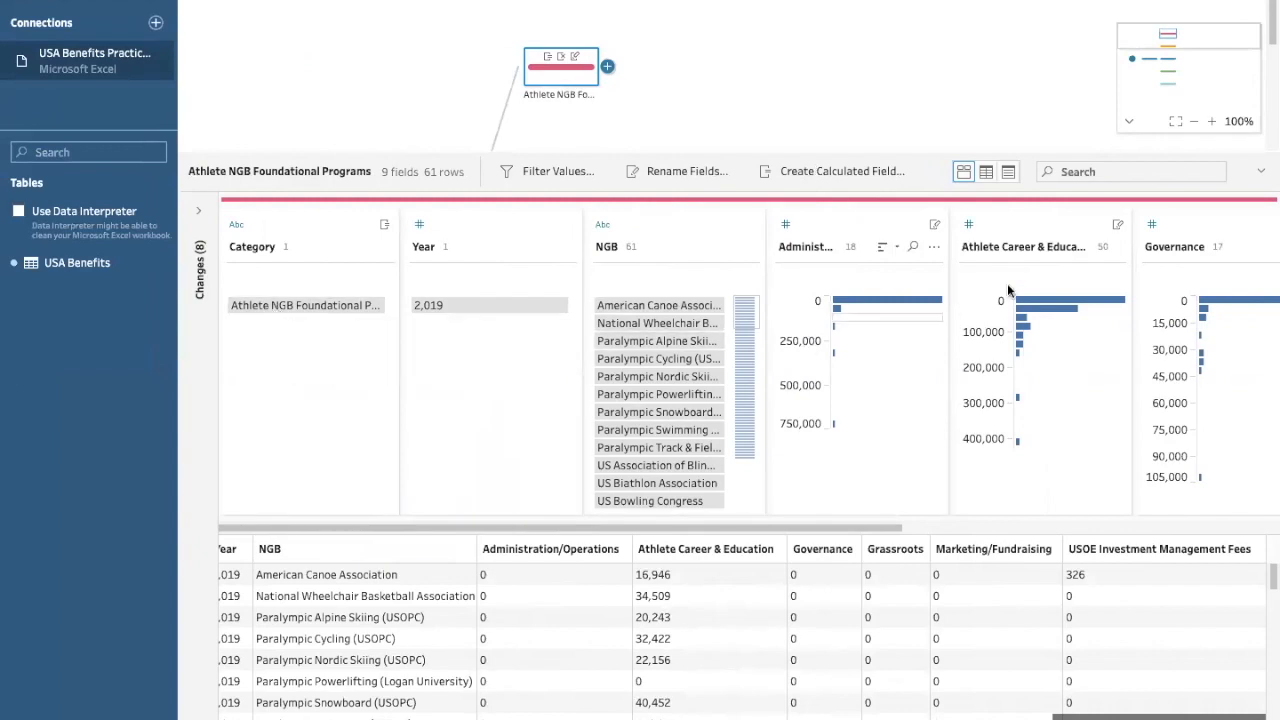
# Add a Pivot step after the Athlete NGB Foundational Programs step, keeping its default name.
pyautogui.click(1262, 171)
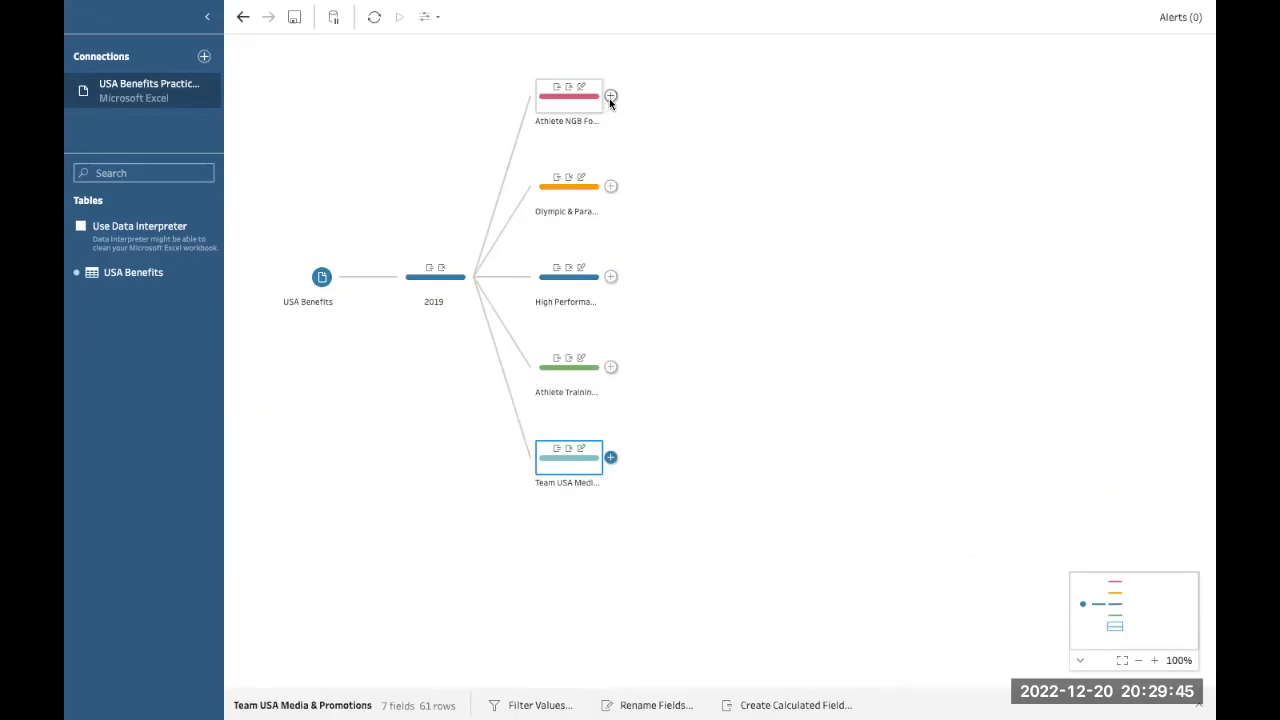
pyautogui.click(610, 96)
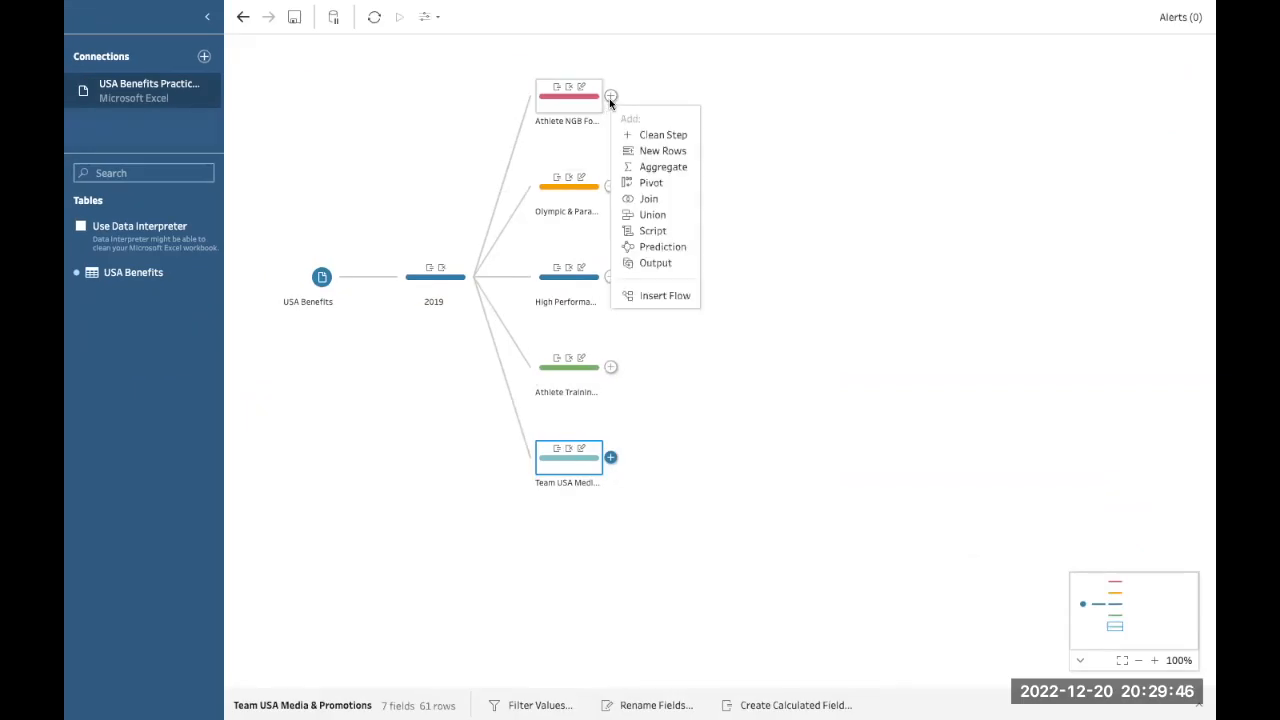
pyautogui.click(648, 183)
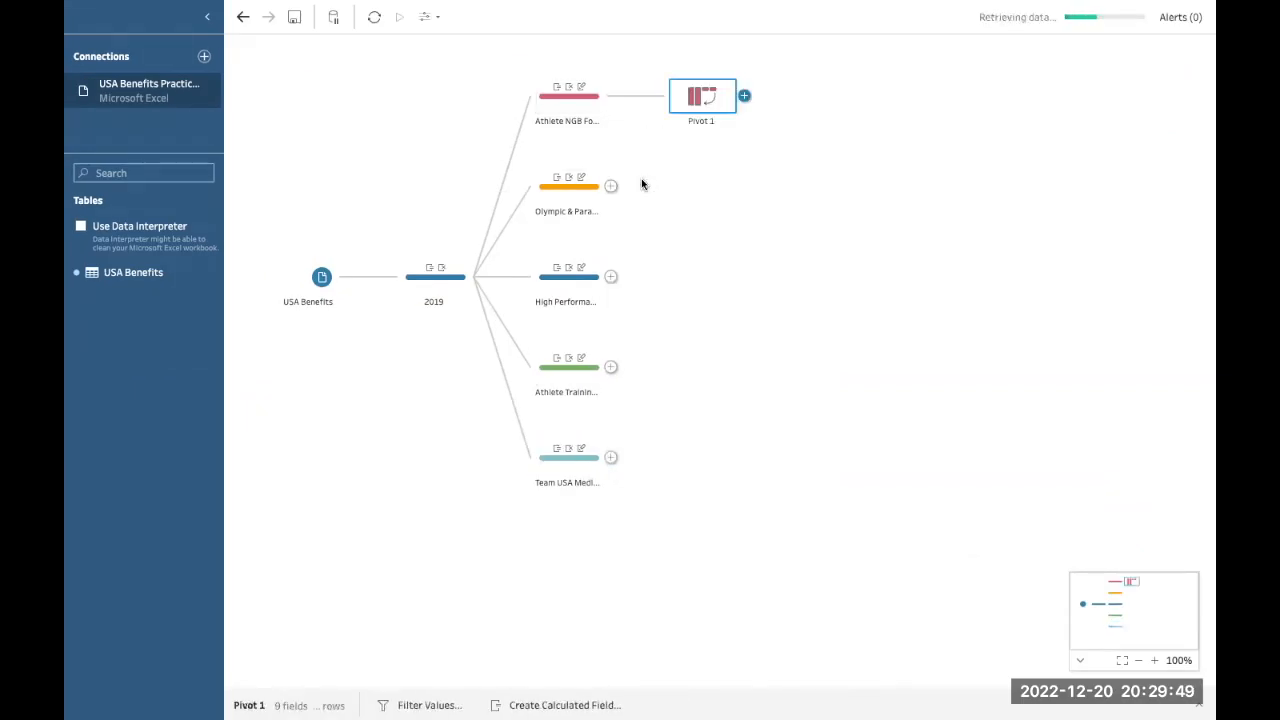
pyautogui.doubleClick(704, 124)
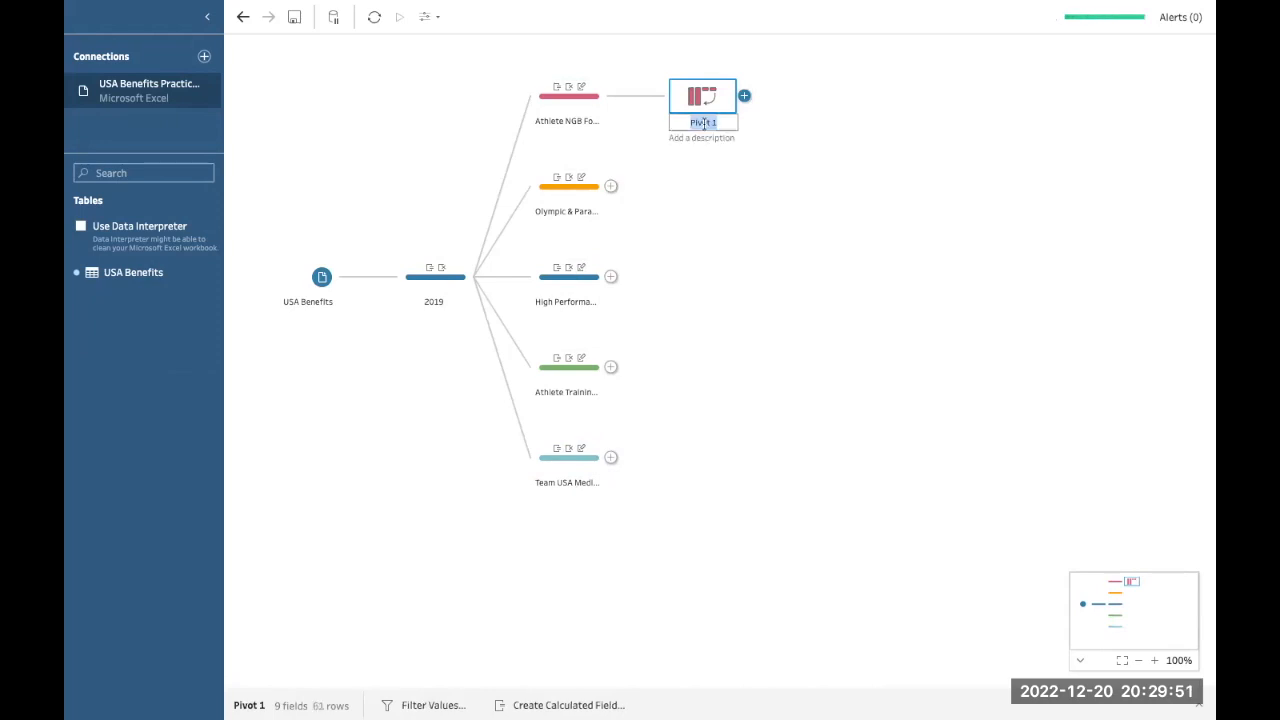
pyautogui.click(719, 156)
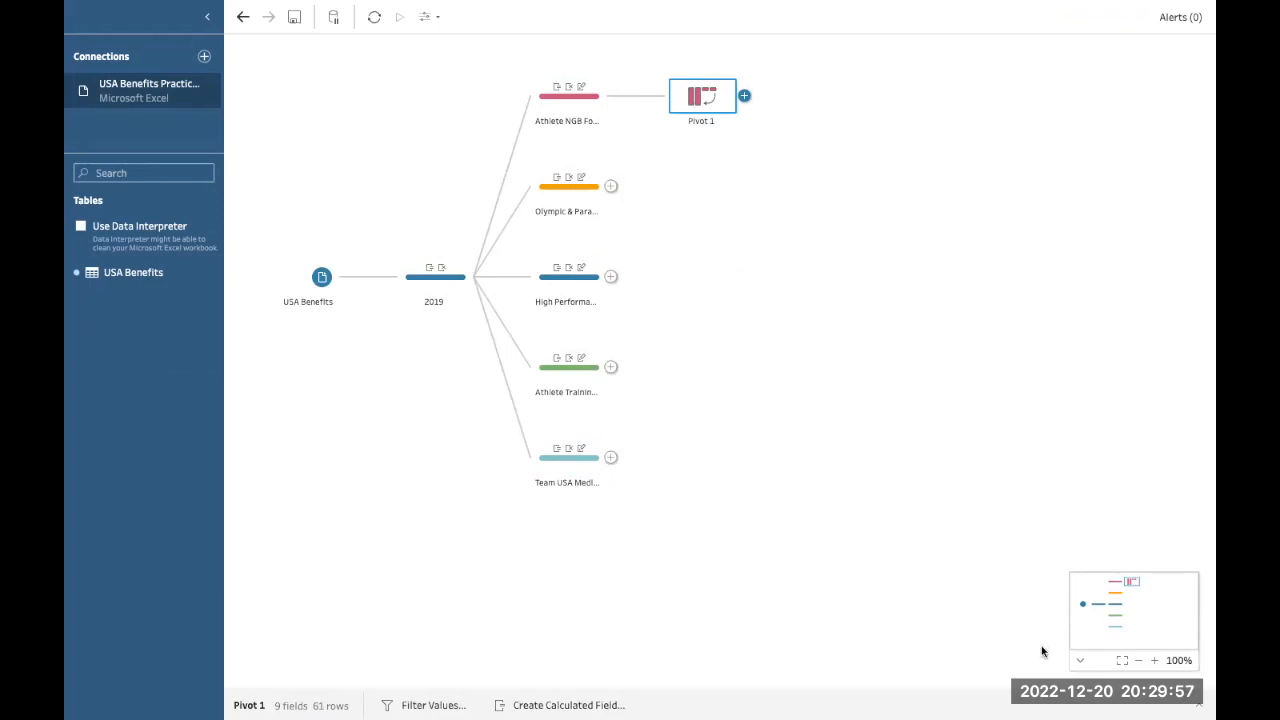
# Pivot Administration/Operations, Athlete Career & Education, Governance, Grassroots, Marketing/Fundraising and USOE Investment Management Fees from columns to rows.
pyautogui.click(1198, 704)
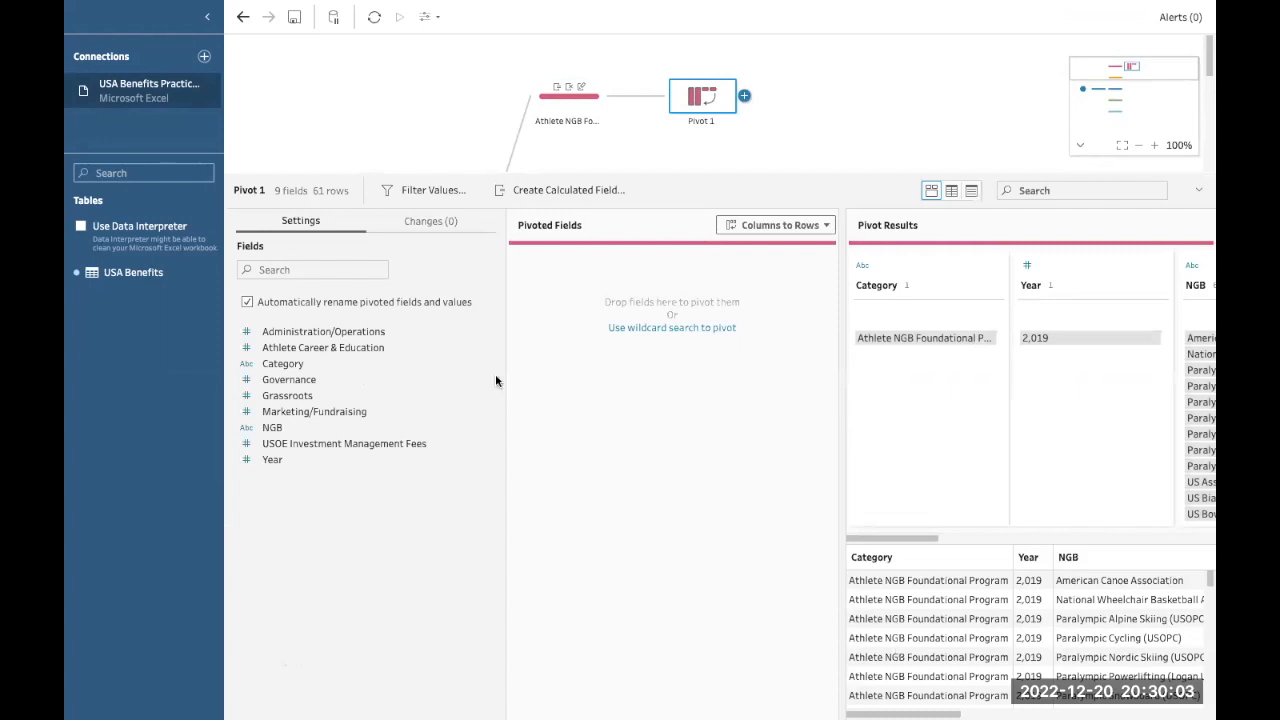
pyautogui.click(404, 333)
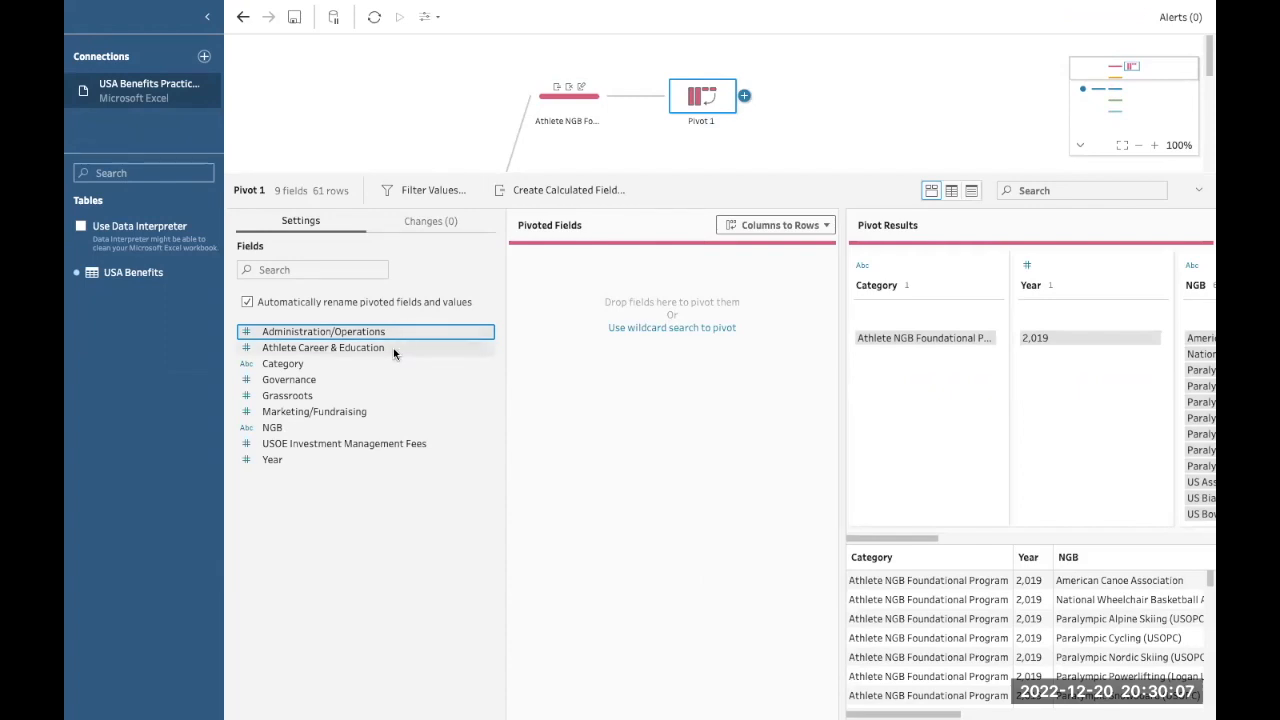
pyautogui.keyDown('ctrl'); pyautogui.click(393, 348); pyautogui.keyUp('ctrl')
pyautogui.keyDown('ctrl'); pyautogui.click(350, 379); pyautogui.keyUp('ctrl')
pyautogui.keyDown('ctrl'); pyautogui.click(343, 396); pyautogui.keyUp('ctrl')
pyautogui.keyDown('ctrl'); pyautogui.click(342, 412); pyautogui.keyUp('ctrl')
pyautogui.keyDown('ctrl'); pyautogui.click(338, 444); pyautogui.keyUp('ctrl')
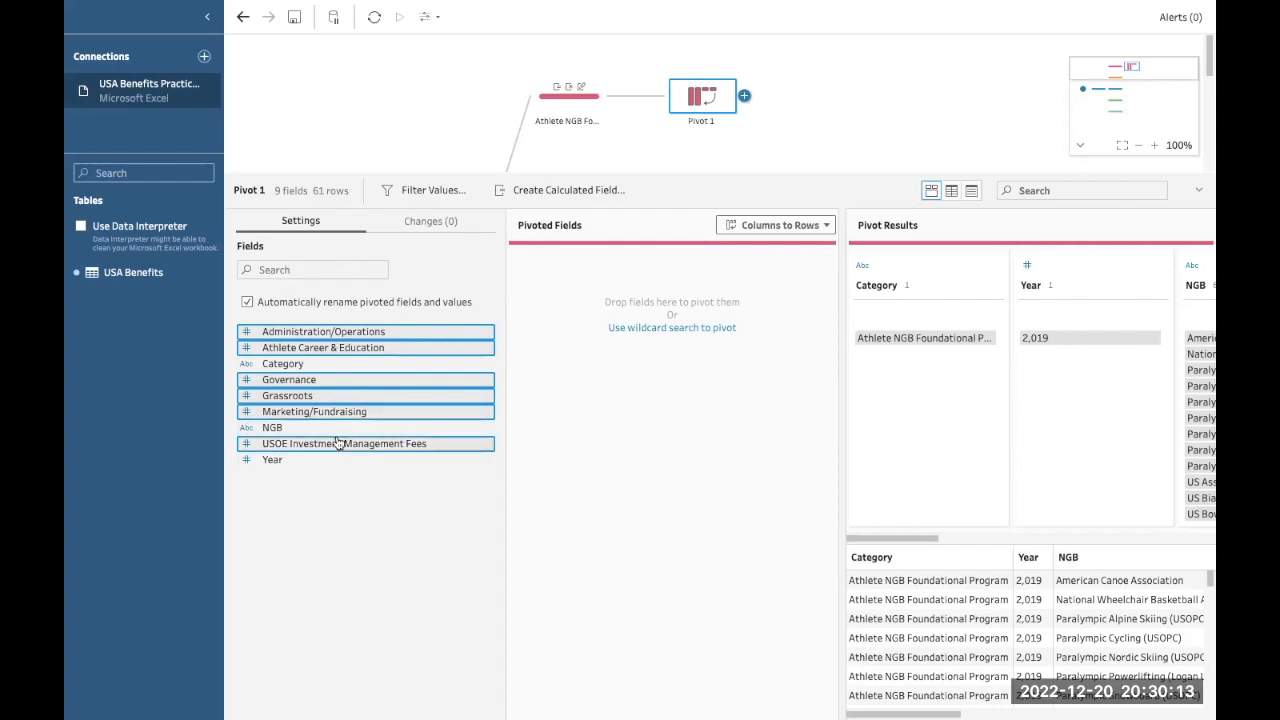
pyautogui.moveTo(340, 408); pyautogui.dragTo(590, 385)
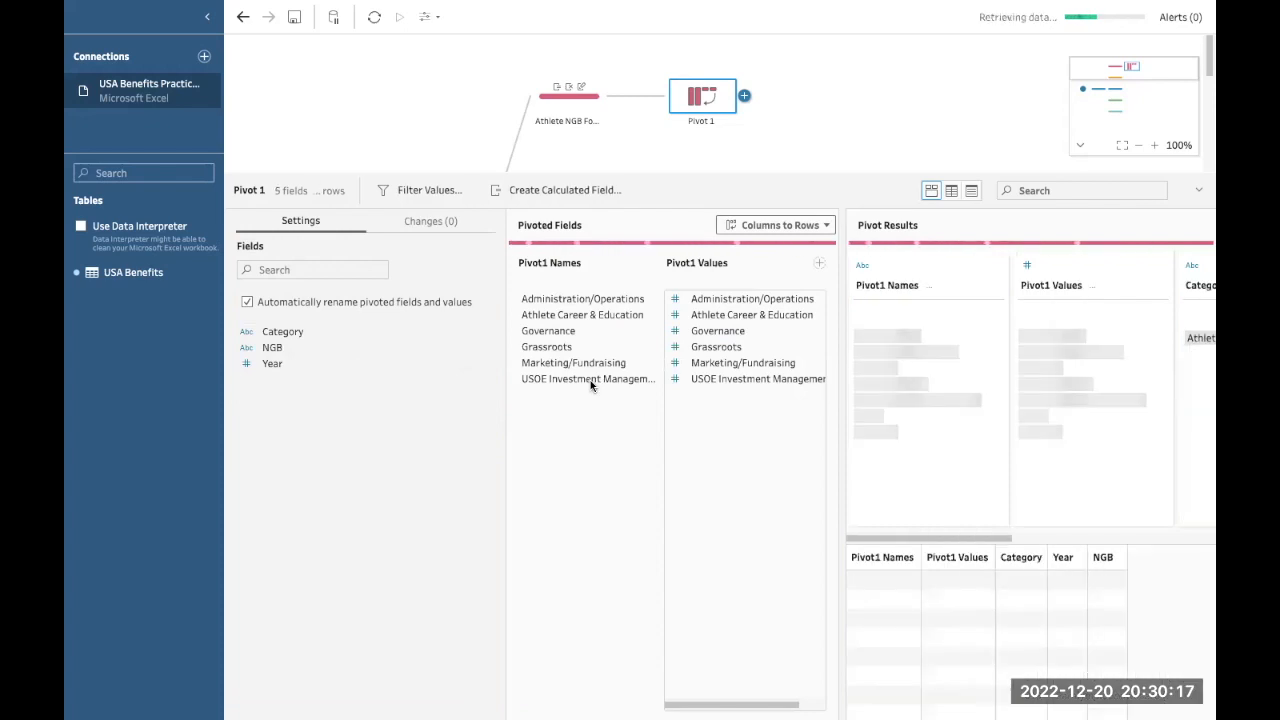
# Rename the pivot names column as "Athlete NGB Foundational Programs" and the pivot values column as "Values".
pyautogui.doubleClick(540, 262)
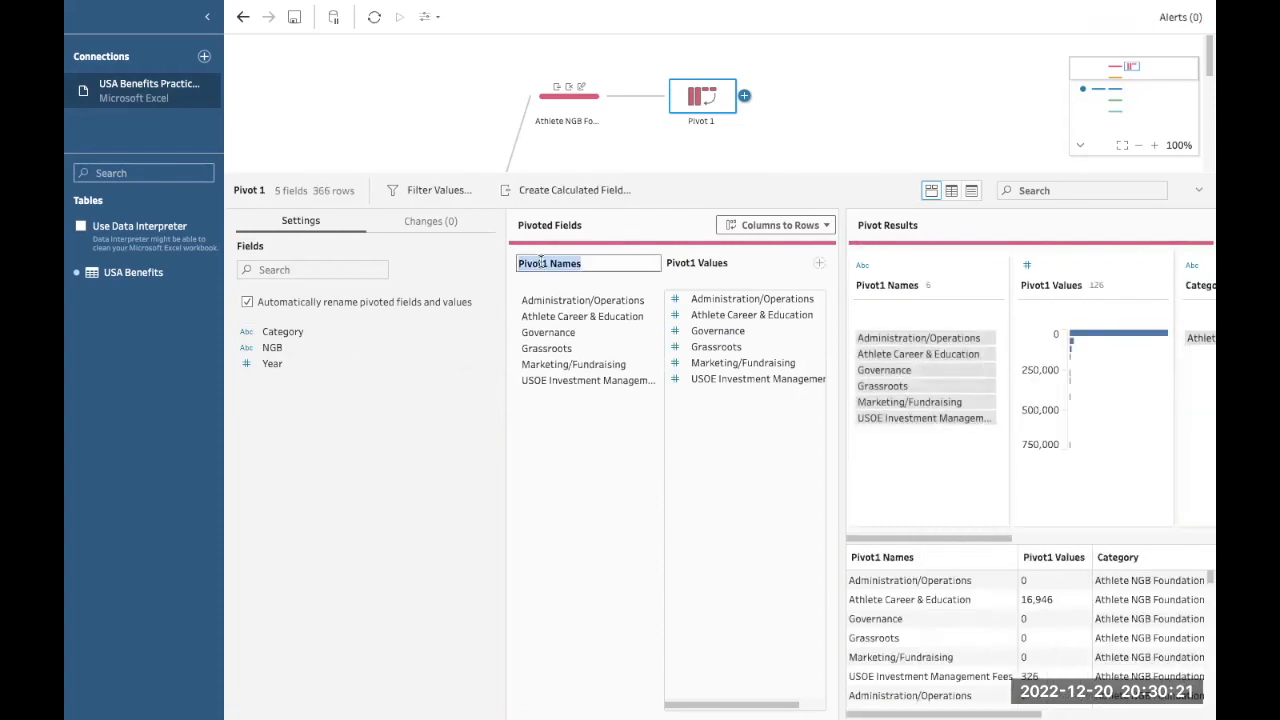
pyautogui.write('At')
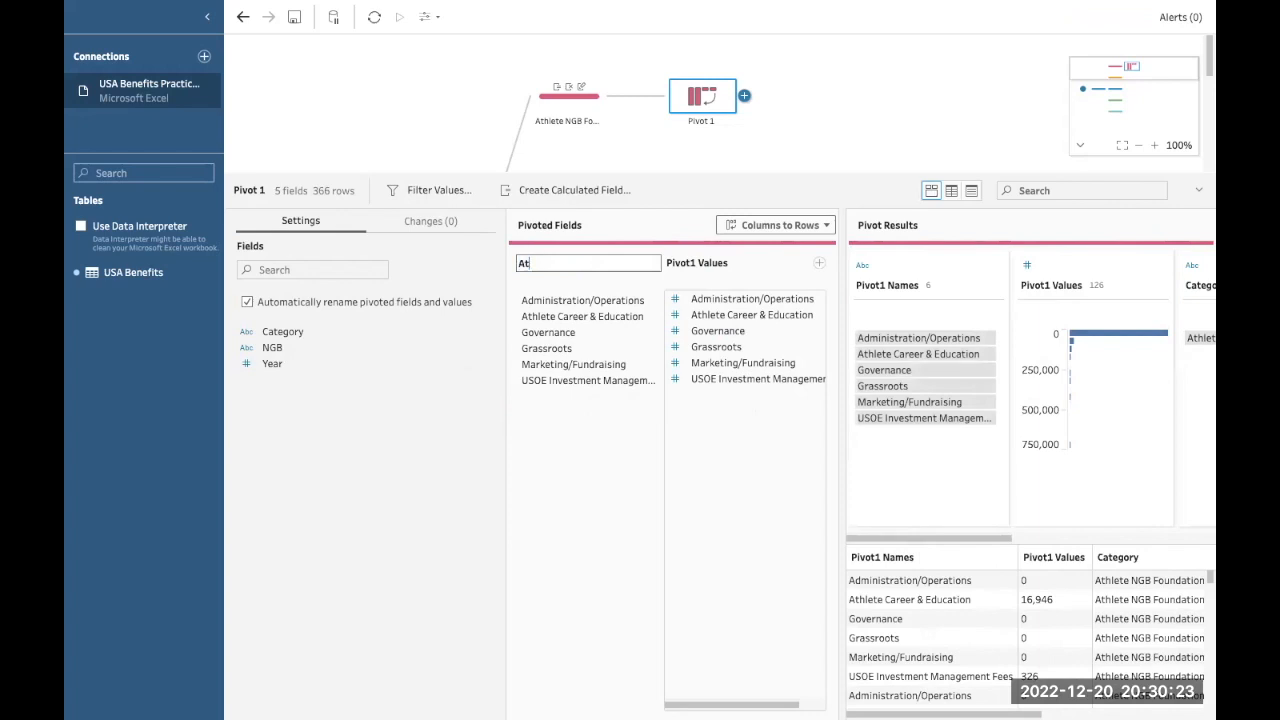
pyautogui.write('hlete NG')
pyautogui.write('B Foundation')
pyautogui.write('al Programs')
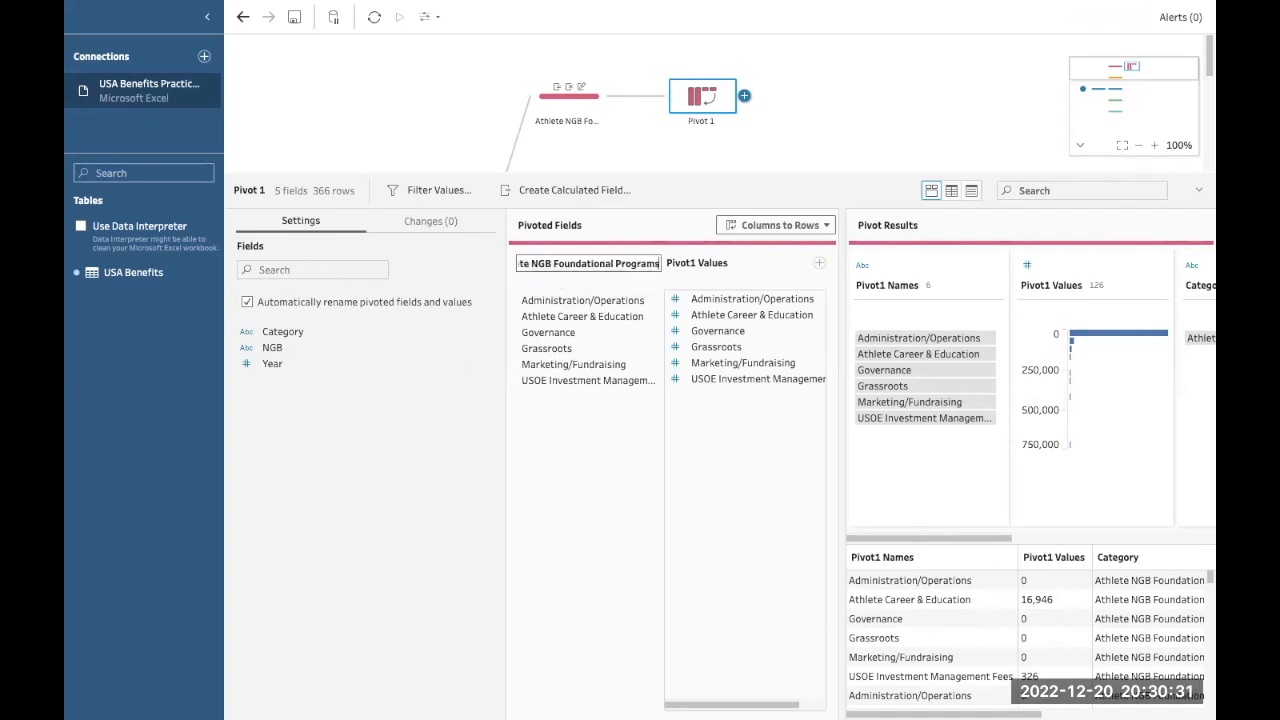
pyautogui.doubleClick(694, 262)
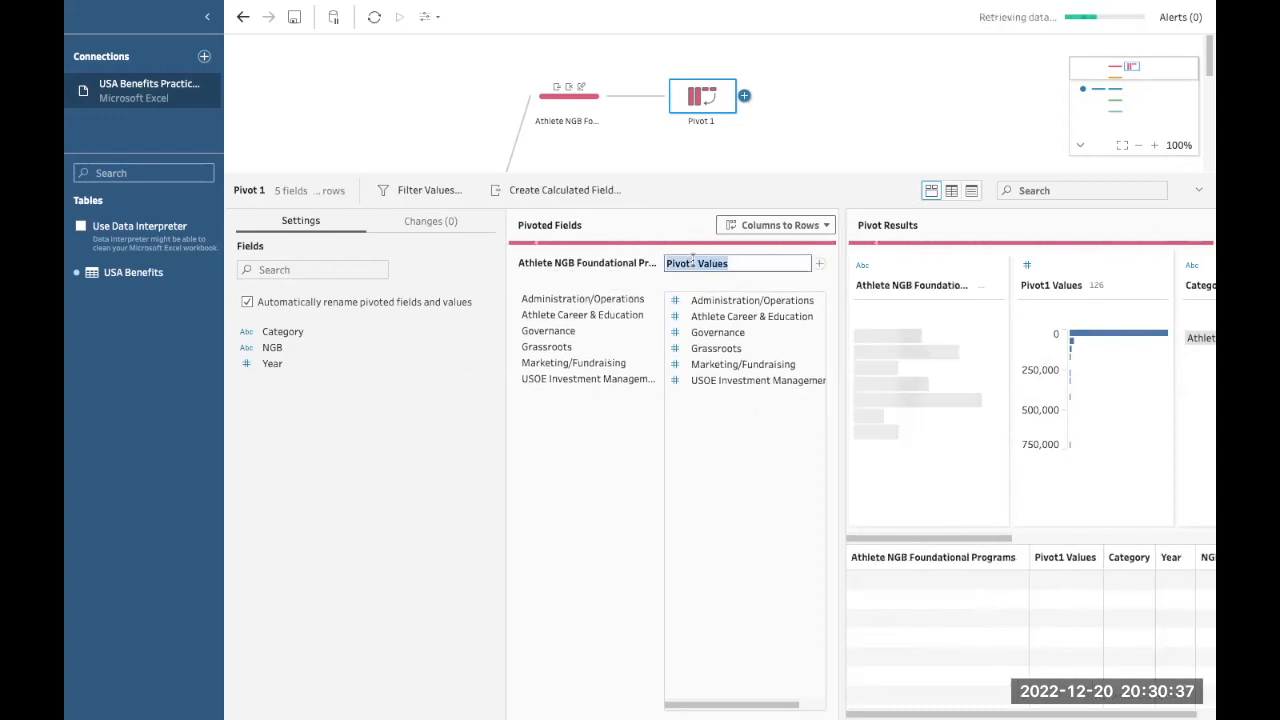
pyautogui.write('Values')
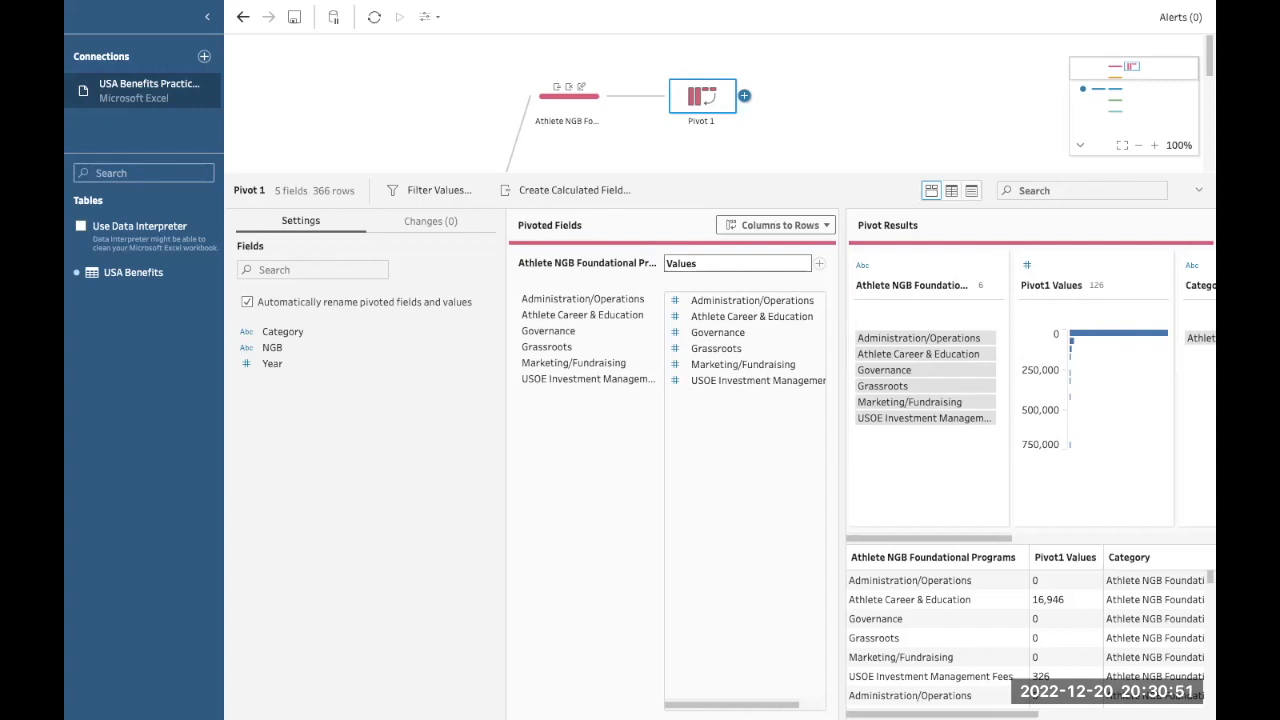
pyautogui.press('Return')
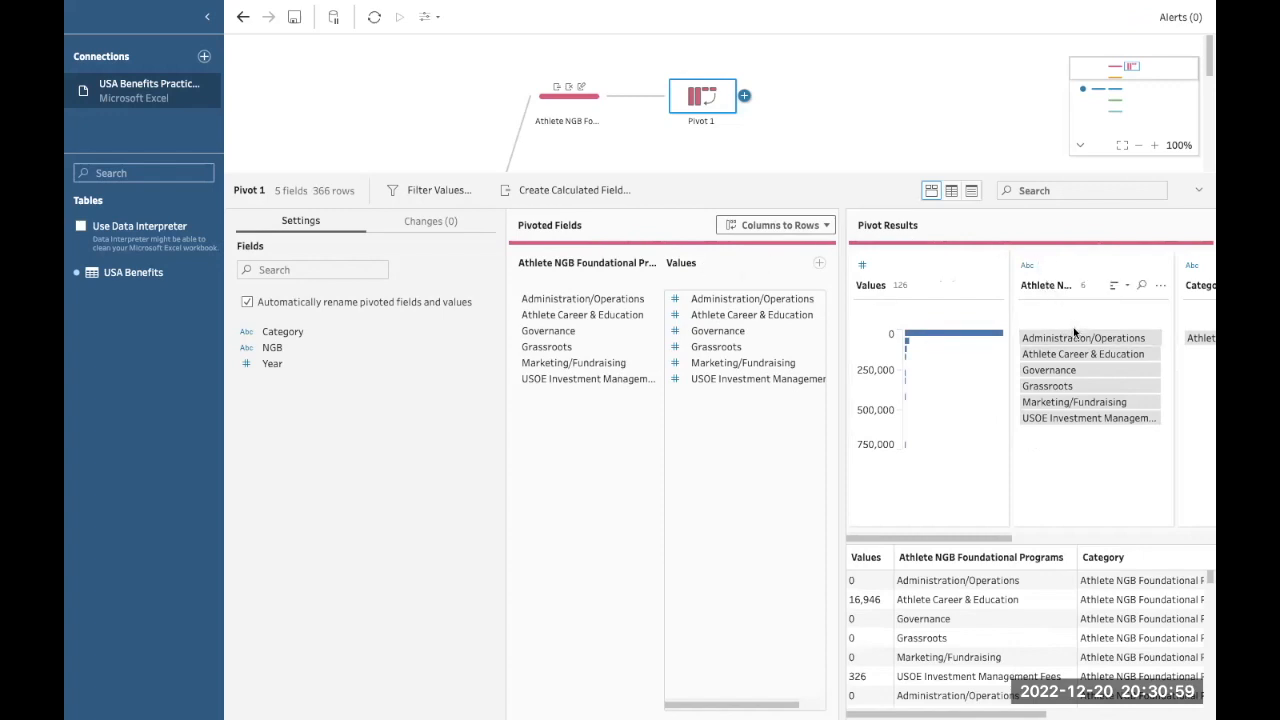
# Examine the pivot results across the Values, Athlete NGB Foundational Programs, Category, Year and NGB fields.
pyautogui.moveTo(1075, 339)
pyautogui.moveTo(1065, 365)
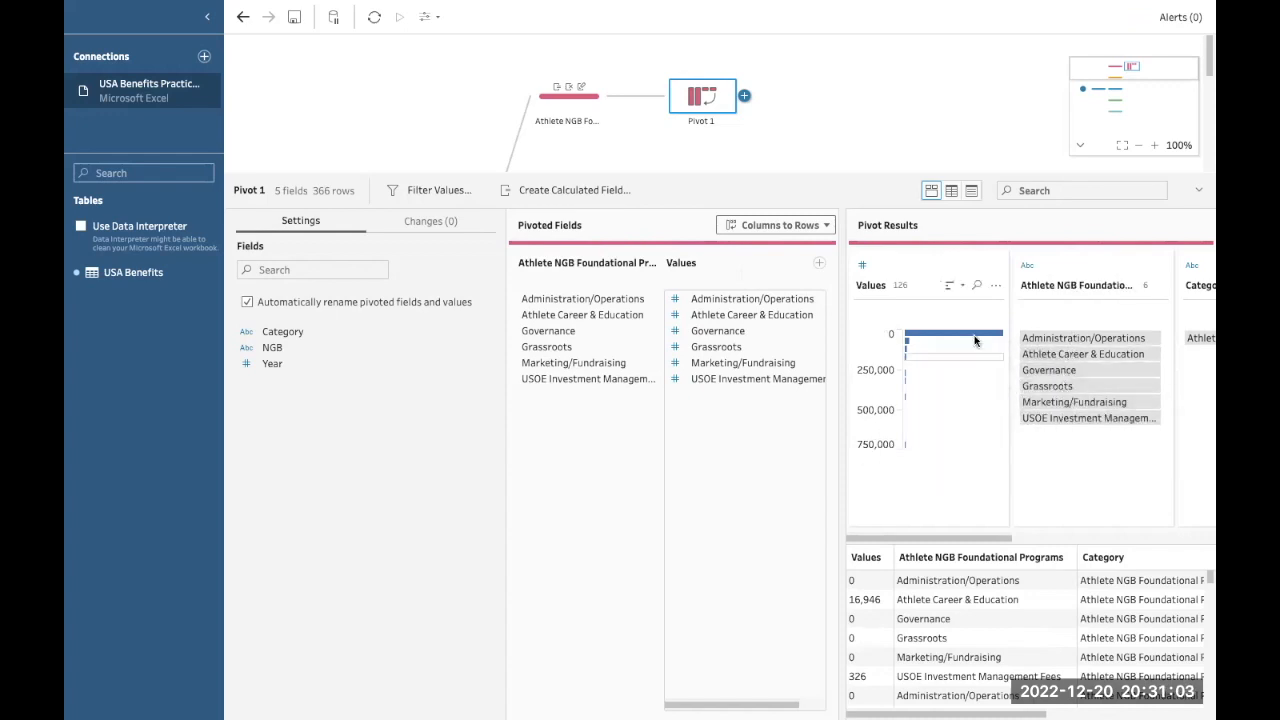
pyautogui.moveTo(963, 338)
pyautogui.hscroll(3, 1075, 485)
pyautogui.hscroll(10, 1075, 485)
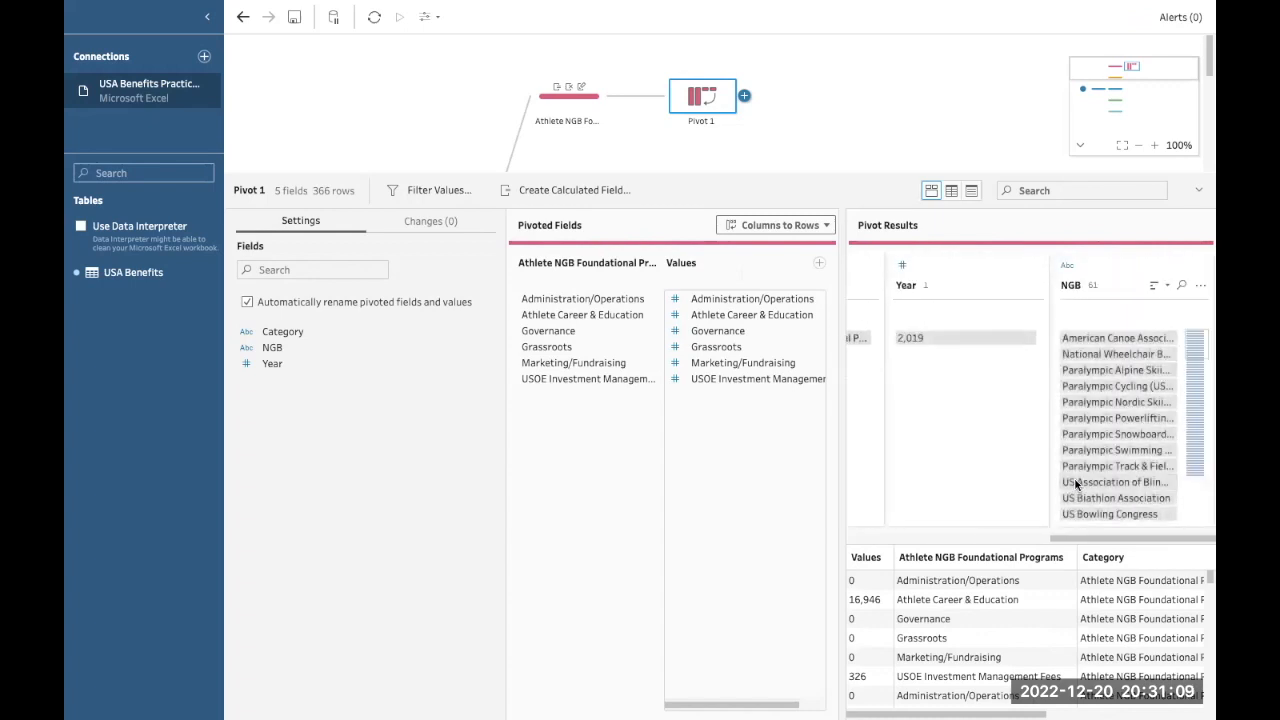
pyautogui.hscroll(-10, 1016, 445)
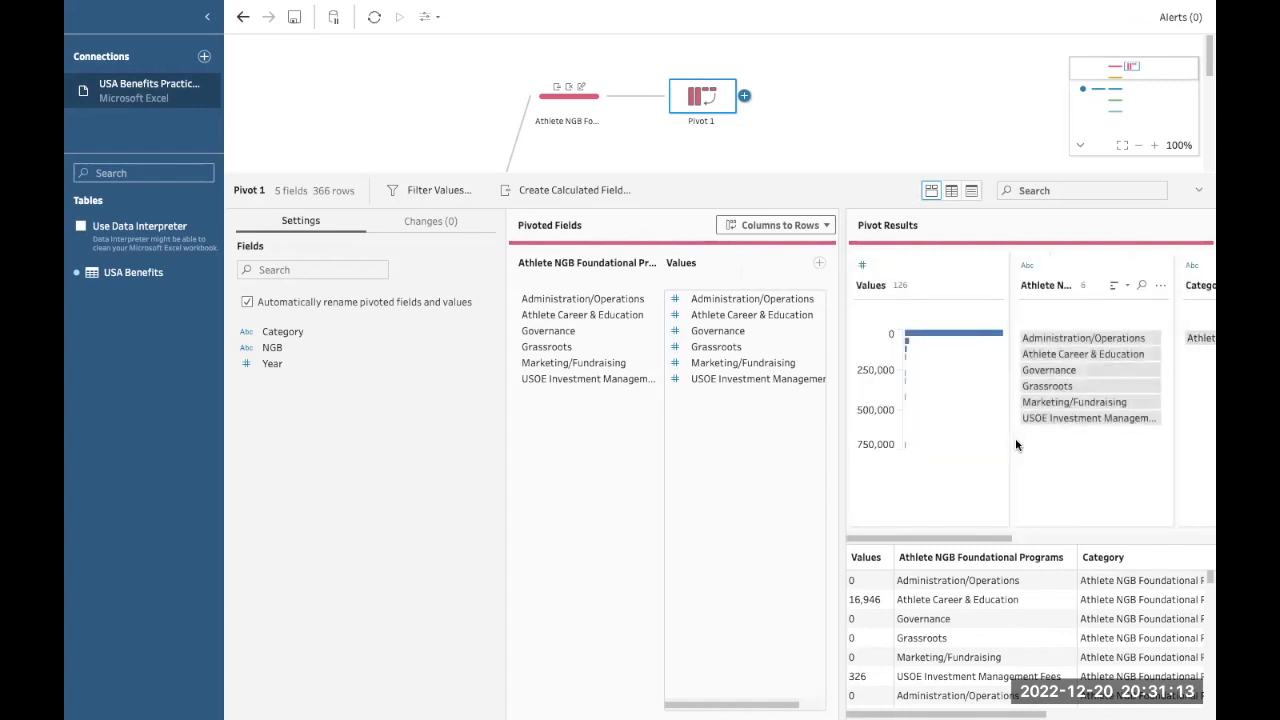
# Add a Pivot step after the Olympic & Paralympic Competitions step and show its pivot settings.
pyautogui.click(1198, 191)
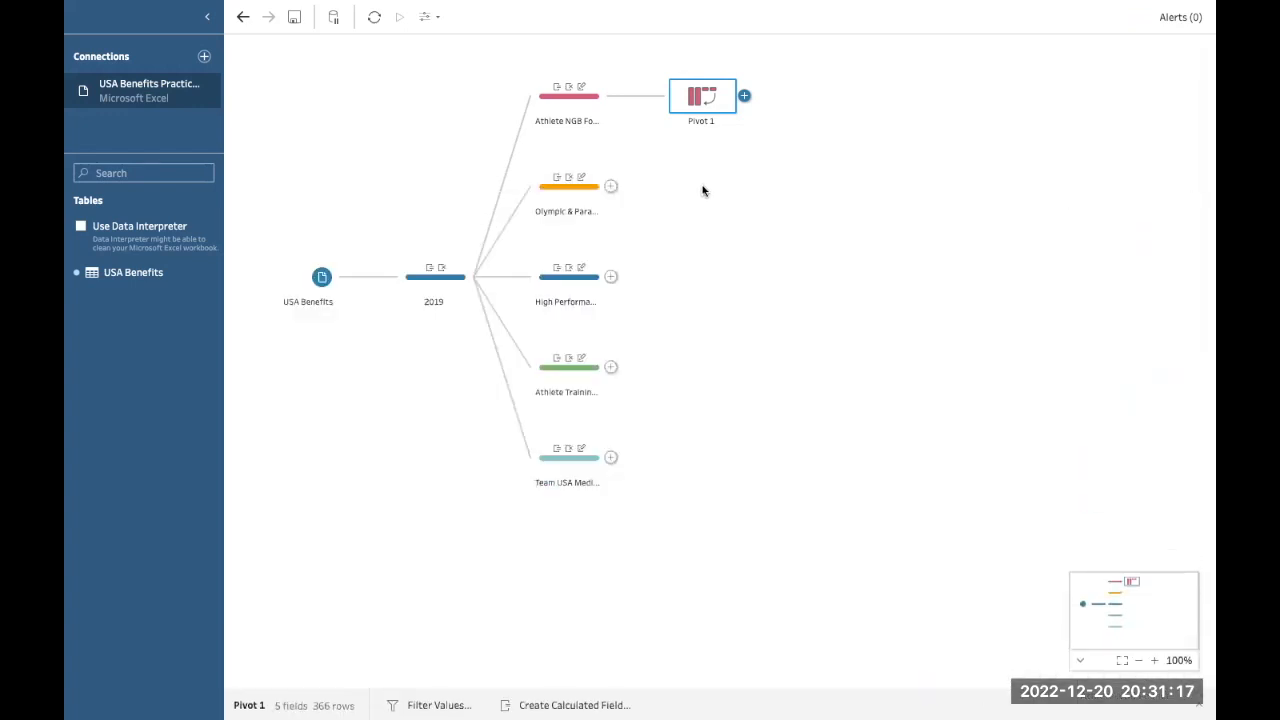
pyautogui.click(611, 186)
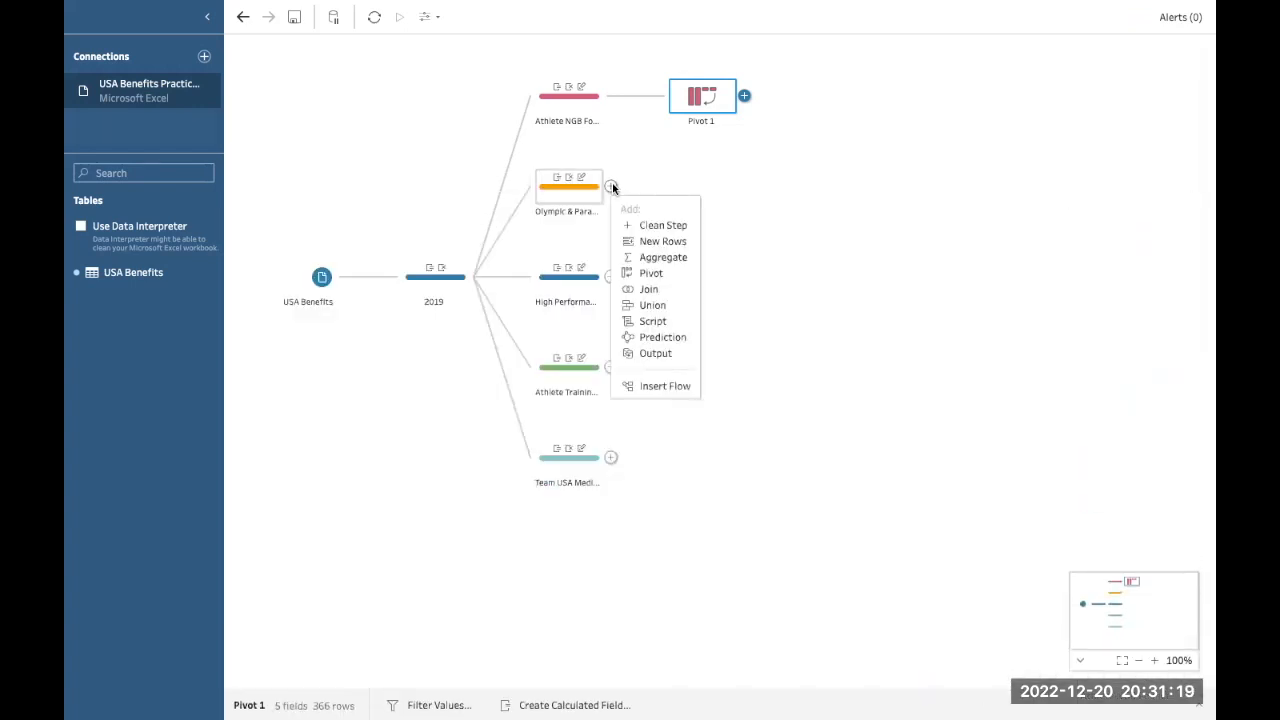
pyautogui.click(652, 273)
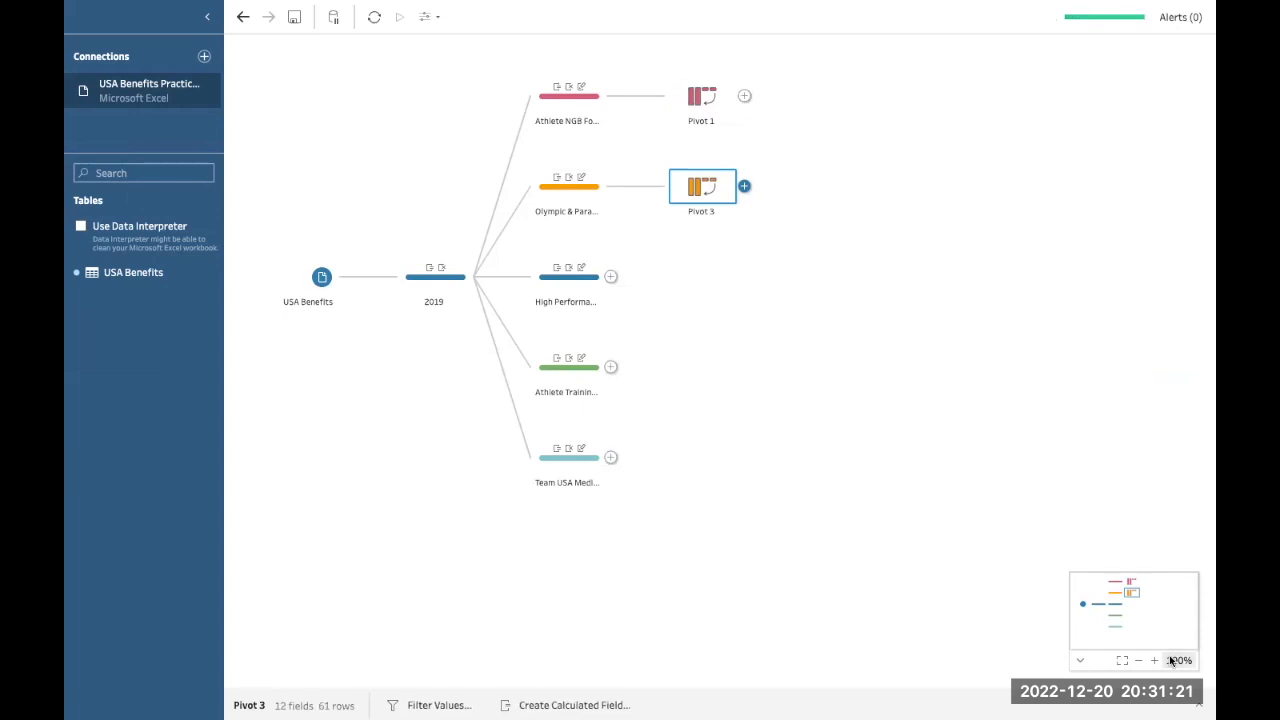
pyautogui.click(1188, 700)
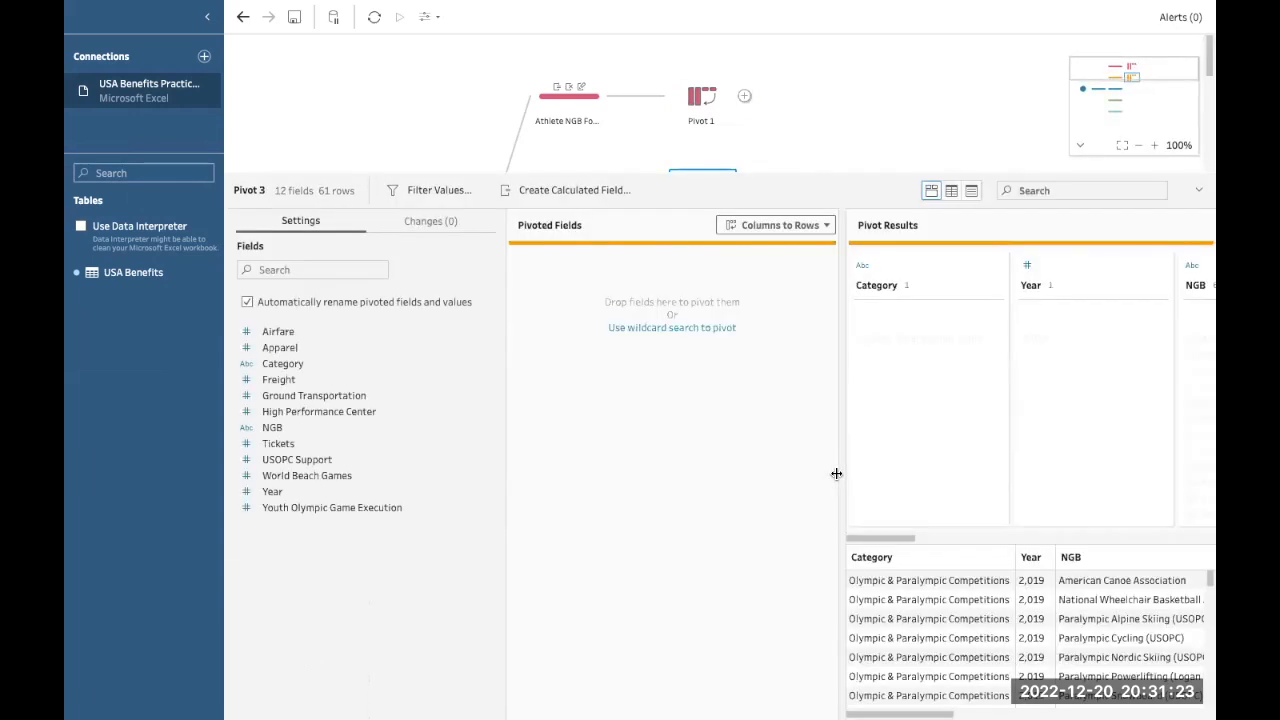
# Pivot Airfare, Apparel, Freight, Ground Transportation, High Performance Center, Tickets, USOPC Support, World Beach Games and Youth Olympic Game Execution from columns to rows.
pyautogui.click(386, 333)
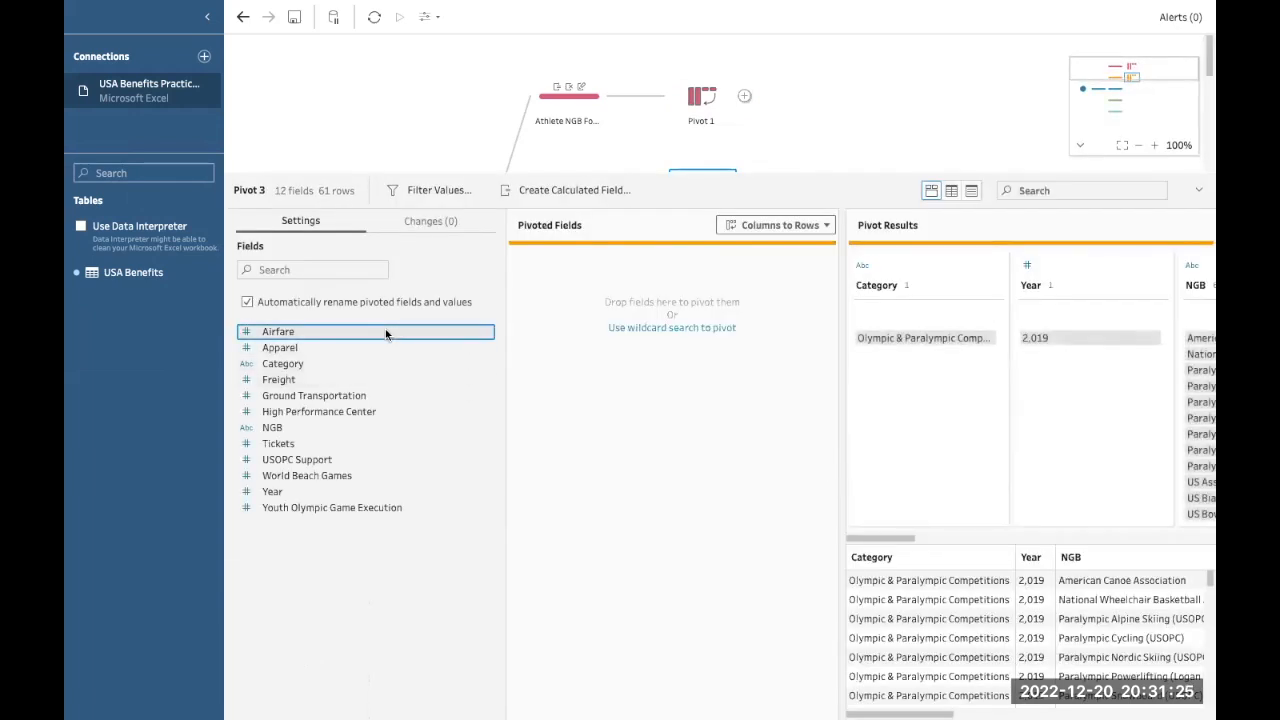
pyautogui.keyDown('ctrl'); pyautogui.click(361, 347); pyautogui.keyUp('ctrl')
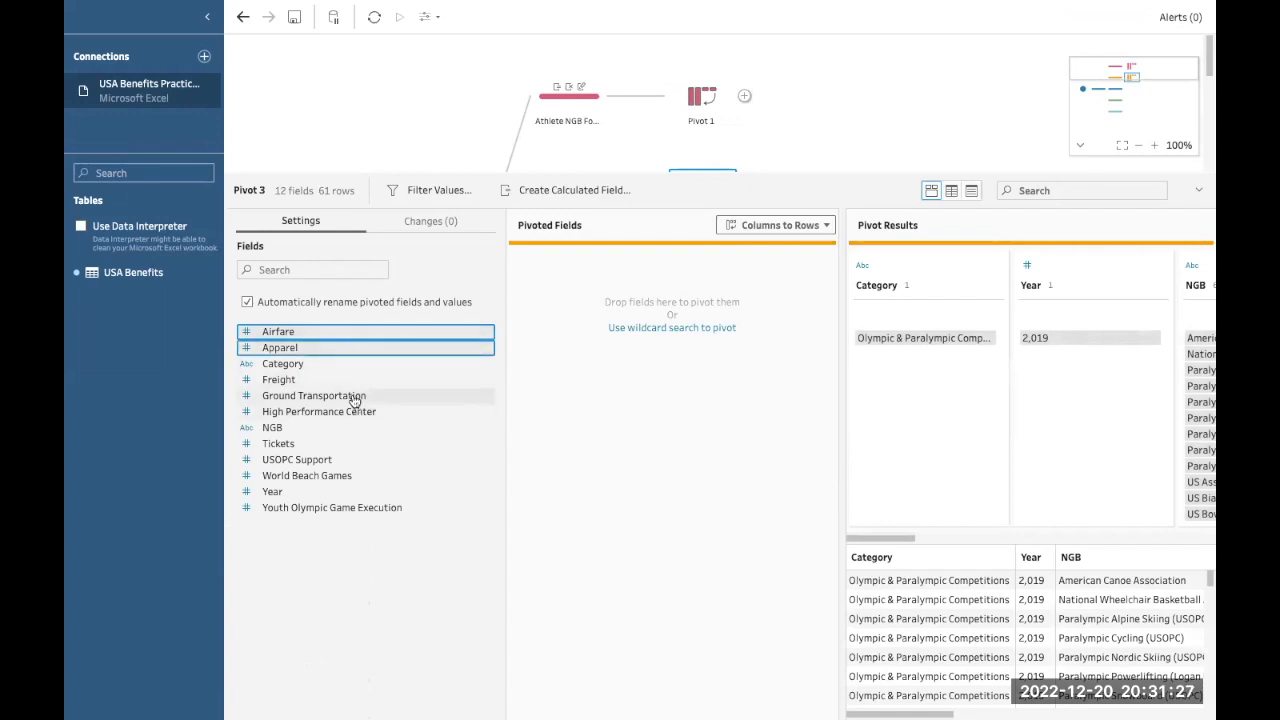
pyautogui.keyDown('ctrl'); pyautogui.click(347, 382); pyautogui.keyUp('ctrl')
pyautogui.keyDown('ctrl'); pyautogui.click(350, 396); pyautogui.keyUp('ctrl')
pyautogui.keyDown('ctrl'); pyautogui.click(352, 412); pyautogui.keyUp('ctrl')
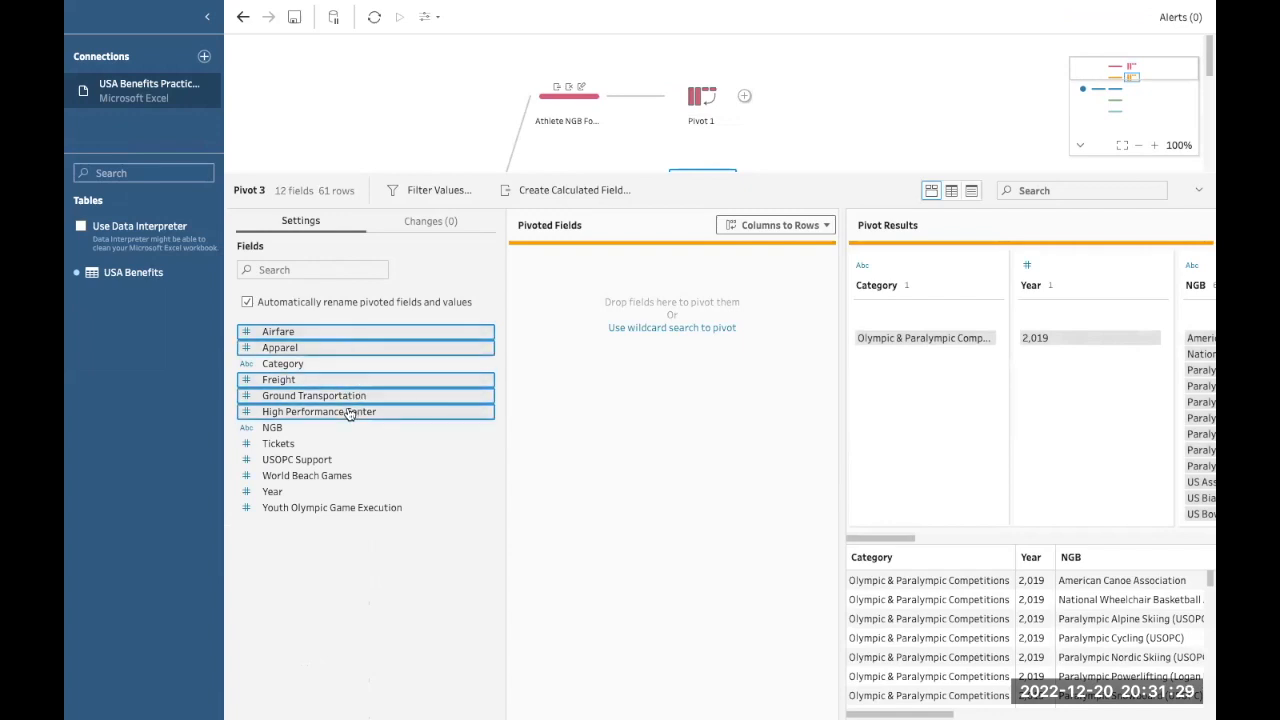
pyautogui.keyDown('ctrl'); pyautogui.click(330, 444); pyautogui.keyUp('ctrl')
pyautogui.keyDown('ctrl'); pyautogui.click(330, 460); pyautogui.keyUp('ctrl')
pyautogui.keyDown('ctrl'); pyautogui.click(326, 476); pyautogui.keyUp('ctrl')
pyautogui.keyDown('ctrl'); pyautogui.click(318, 509); pyautogui.keyUp('ctrl')
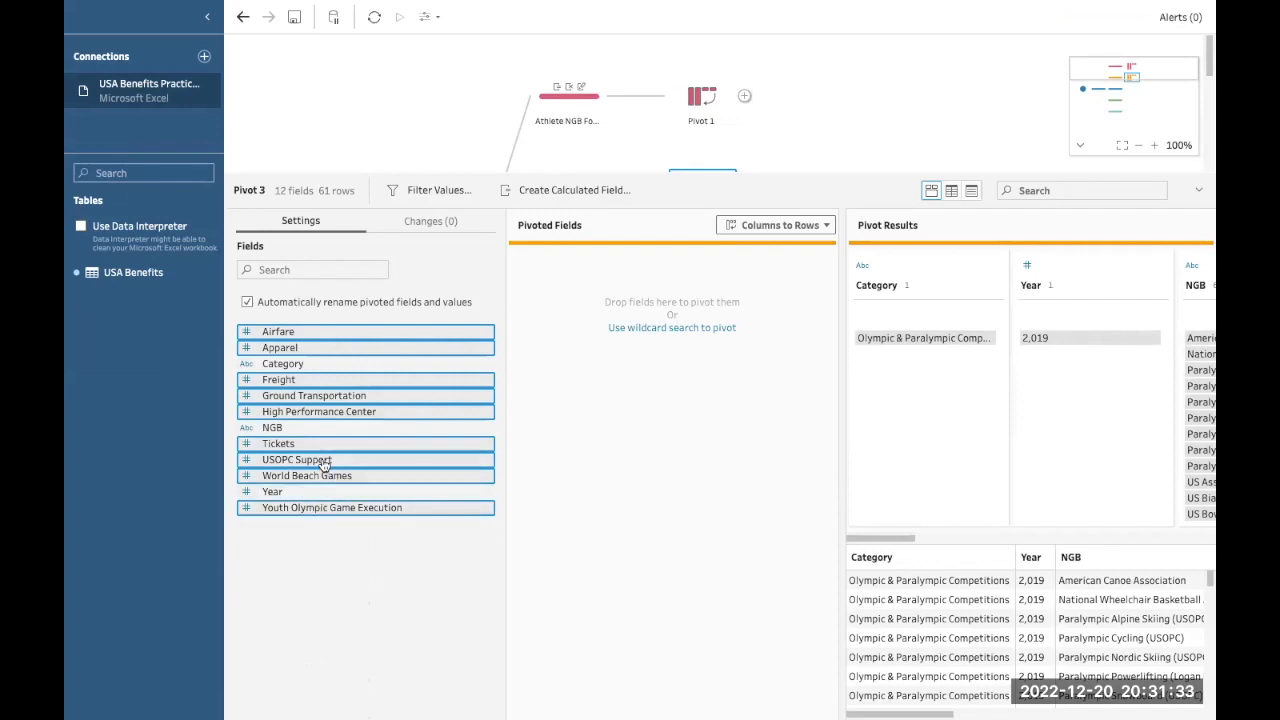
pyautogui.moveTo(323, 465); pyautogui.dragTo(618, 443)
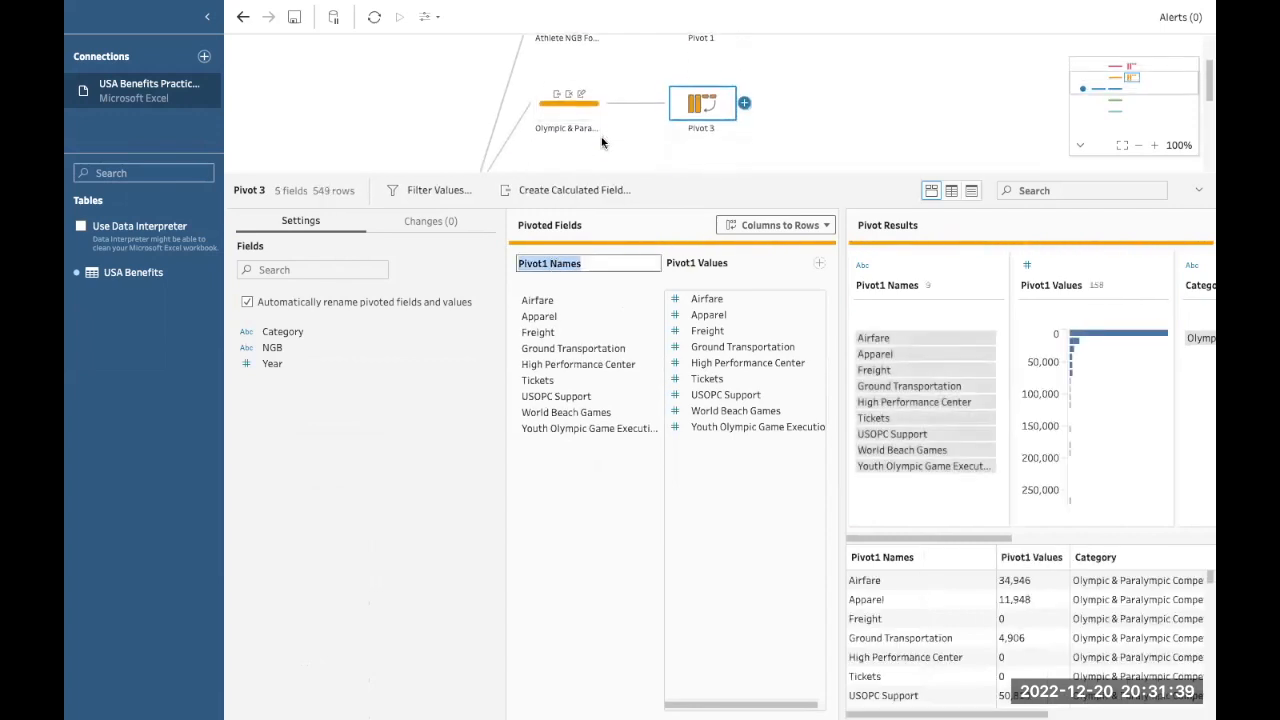
# Rename the pivot names column as "Olympic & Paralympic Competitions" and the pivot values column as "Values".
pyautogui.write('Olympic')
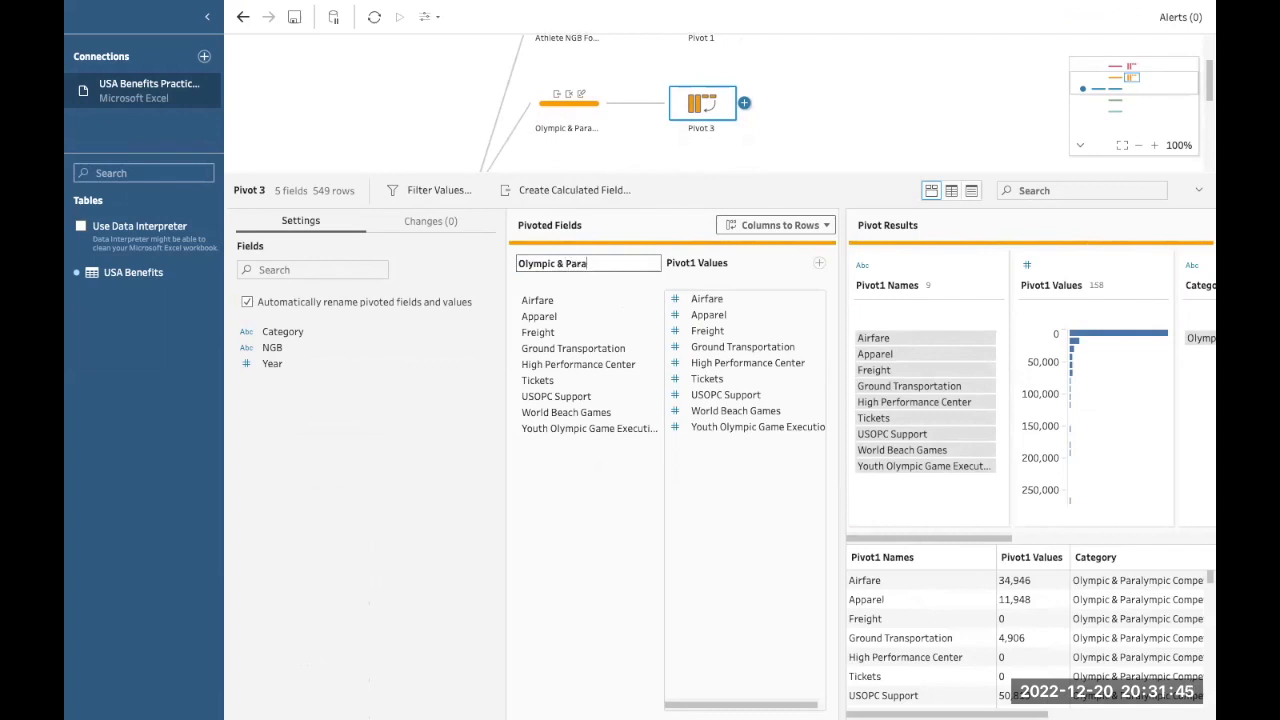
pyautogui.write('& Paralympic Competitions')
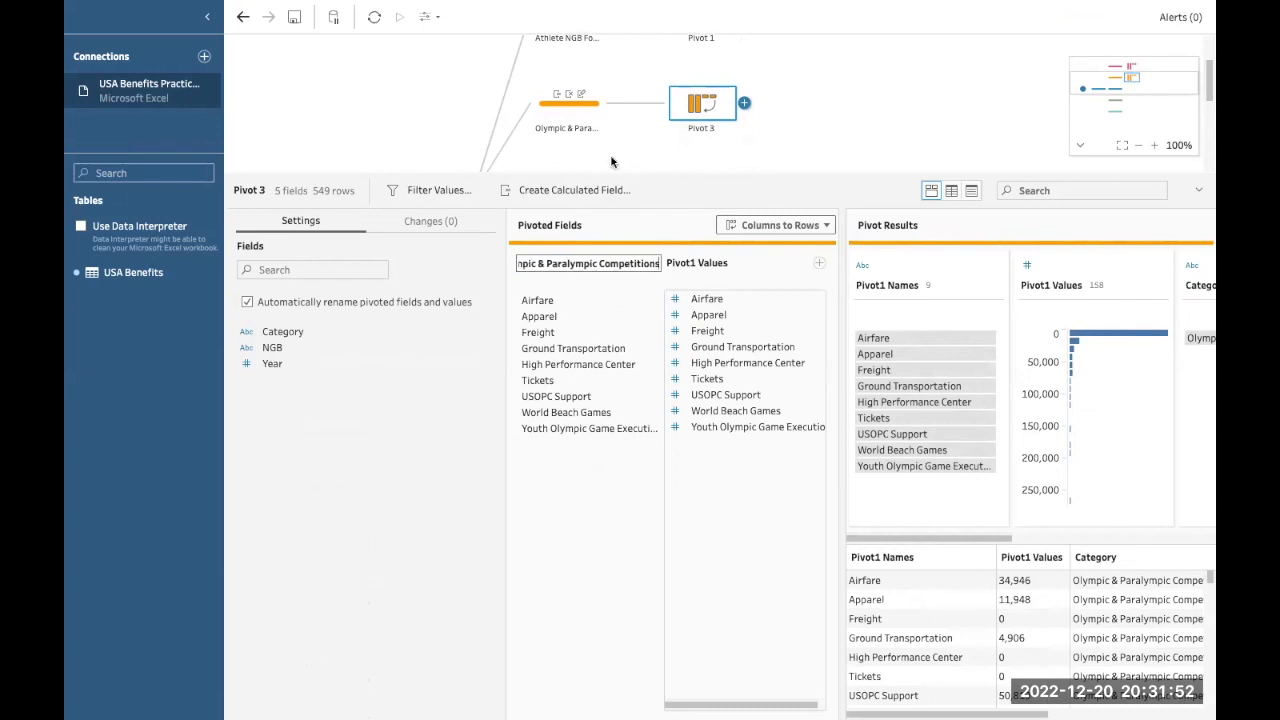
pyautogui.press('Return')
pyautogui.doubleClick(704, 263)
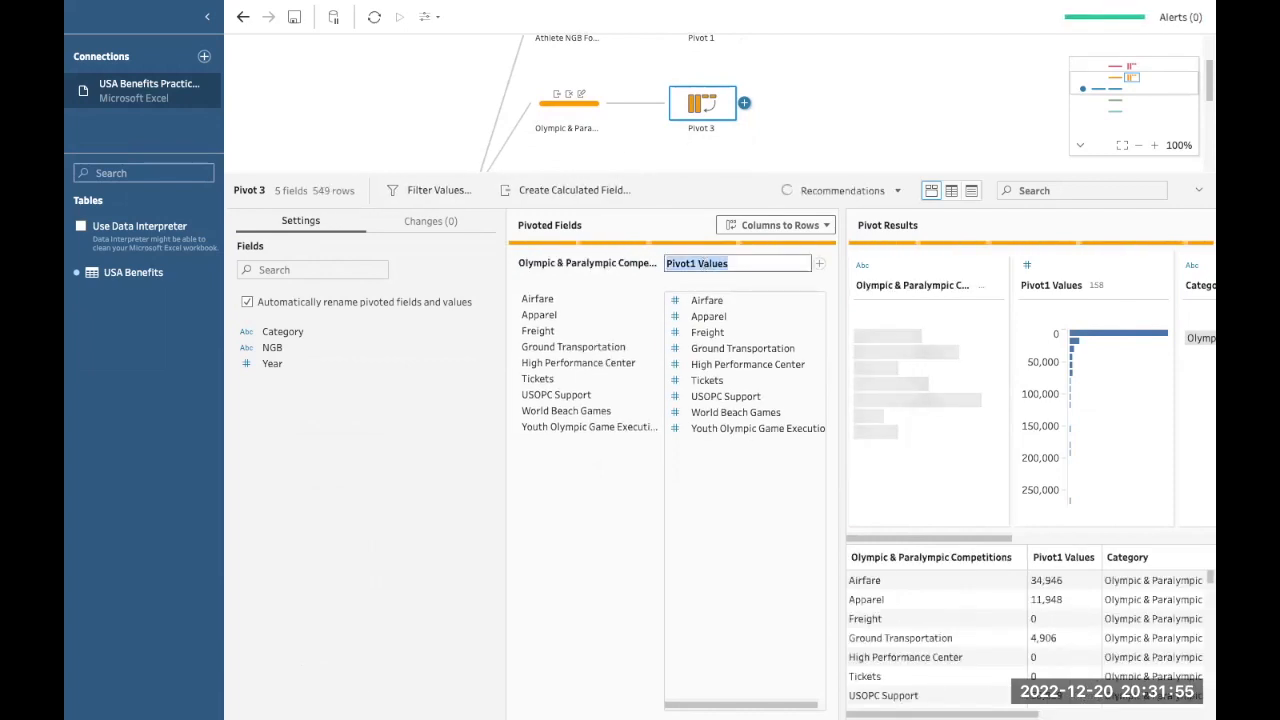
pyautogui.write('Values')
pyautogui.press('Return')
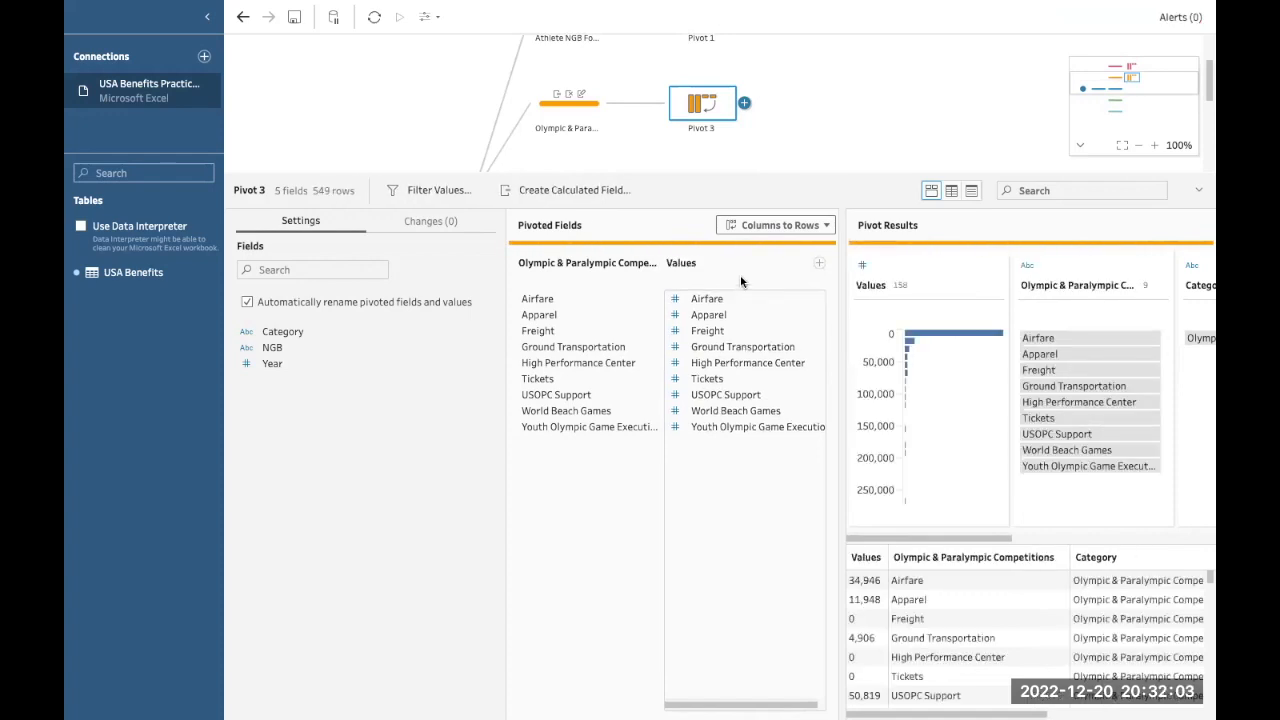
# Review the Olympic & Paralympic pivot results and add a Pivot step after the High Performance Programs step.
pyautogui.hscroll(3, 956, 344)
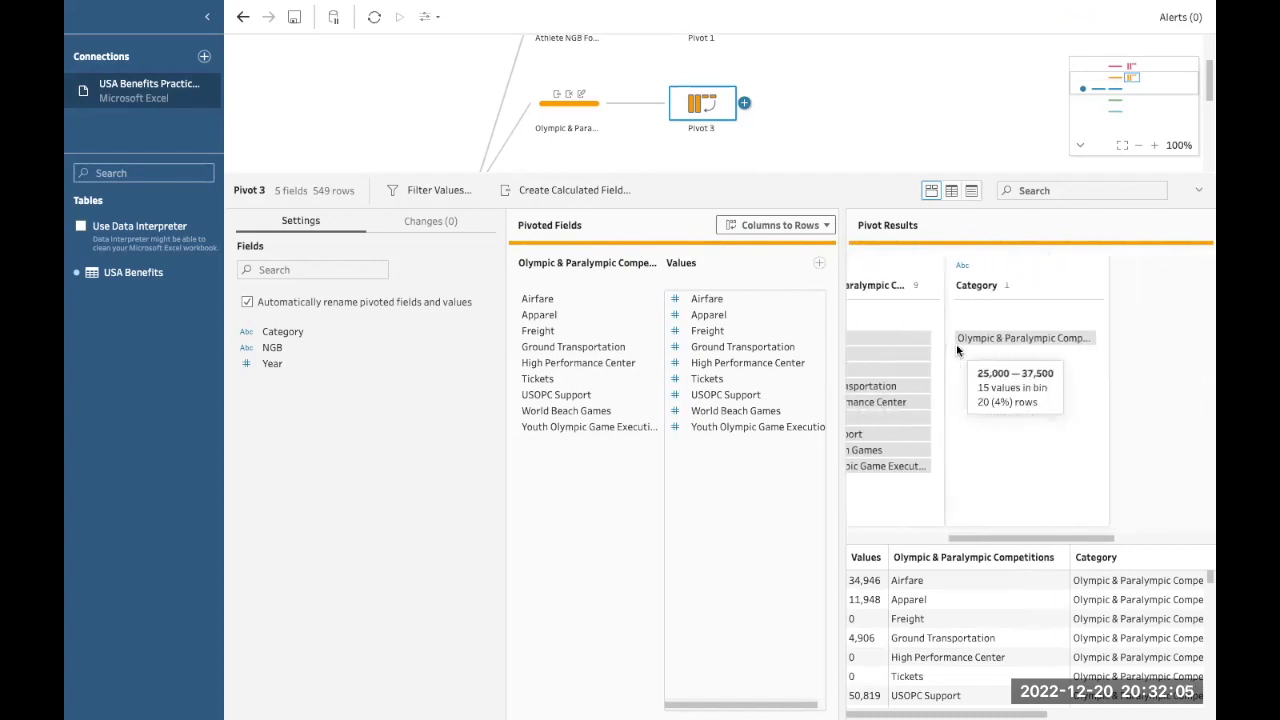
pyautogui.hscroll(3, 956, 347)
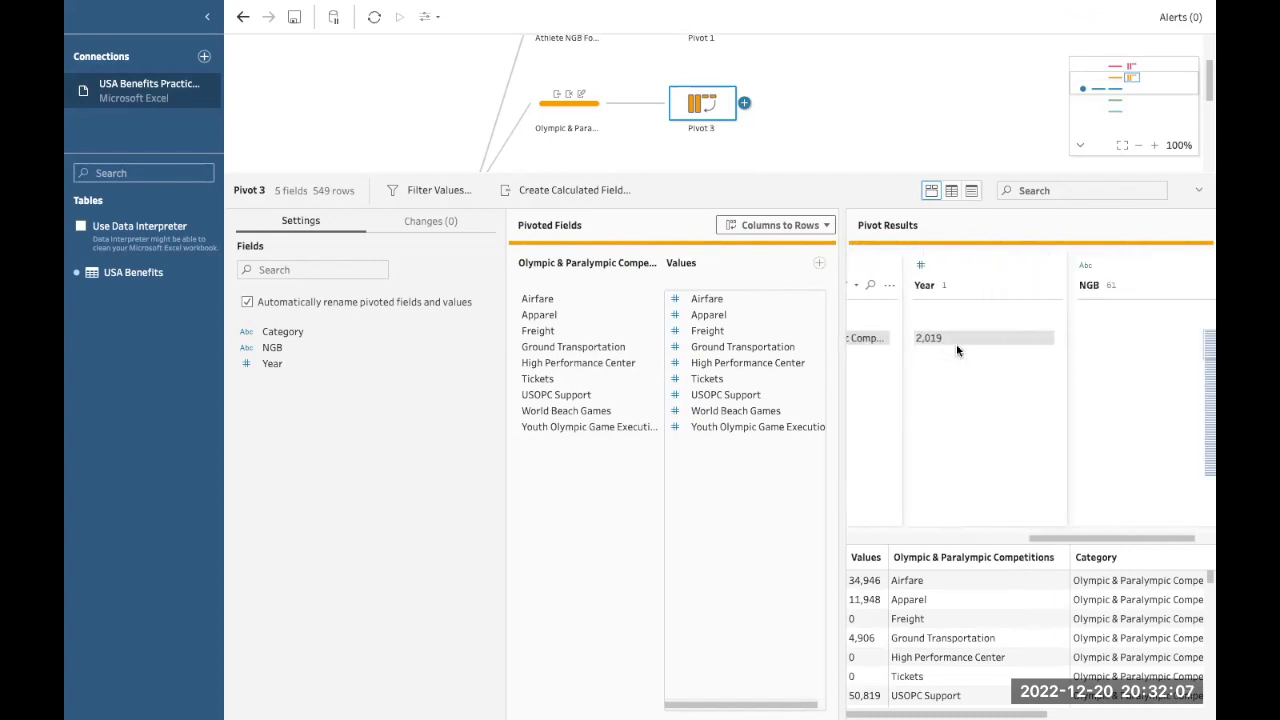
pyautogui.hscroll(-6, 956, 344)
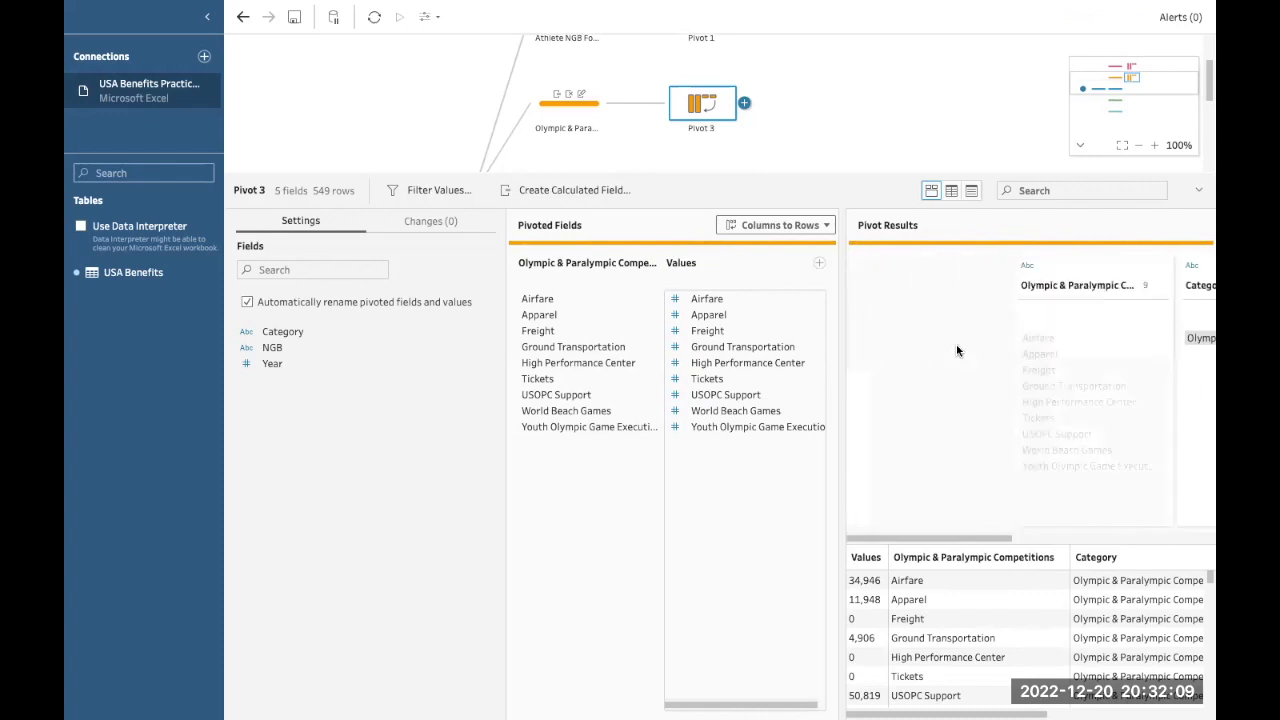
pyautogui.click(1198, 191)
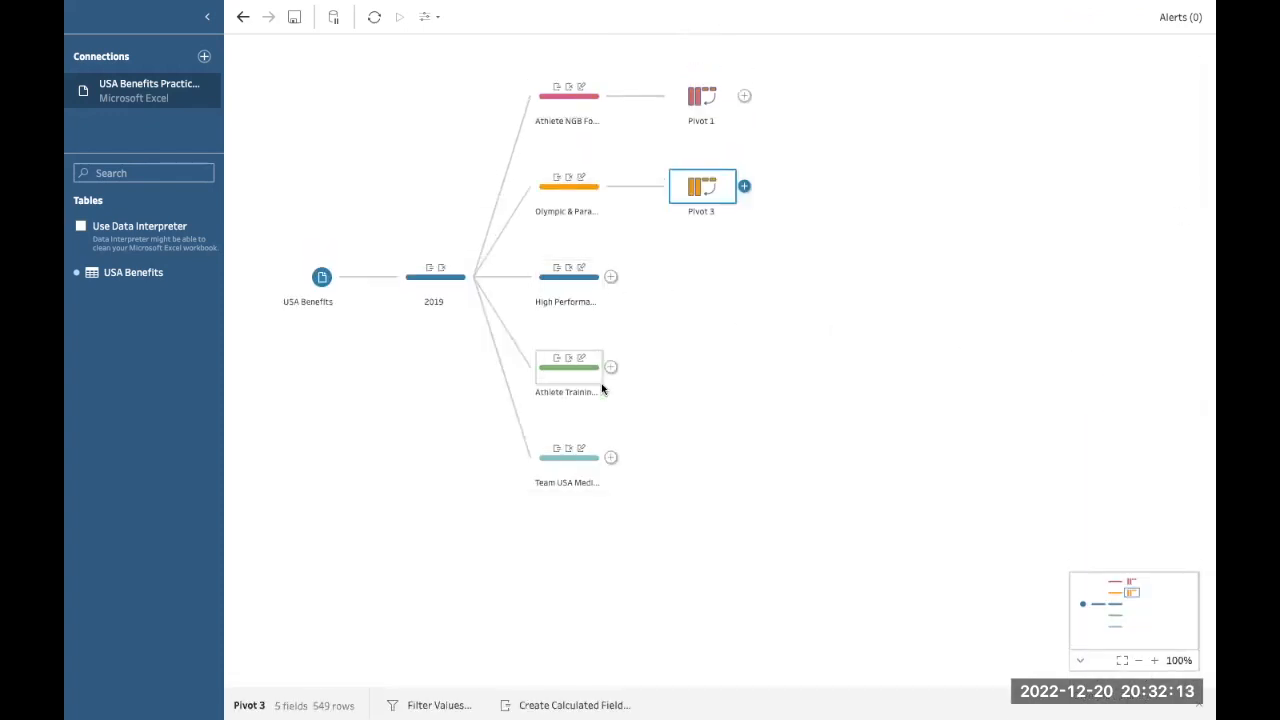
pyautogui.click(611, 277)
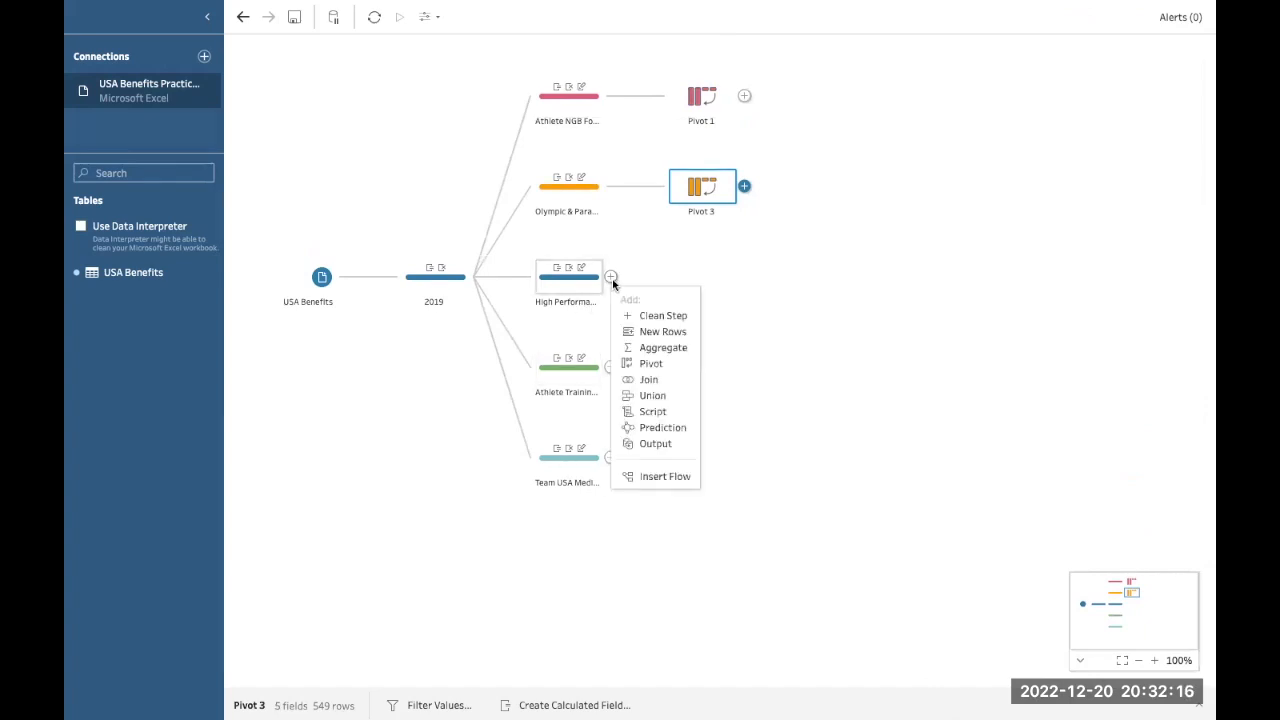
pyautogui.click(650, 366)
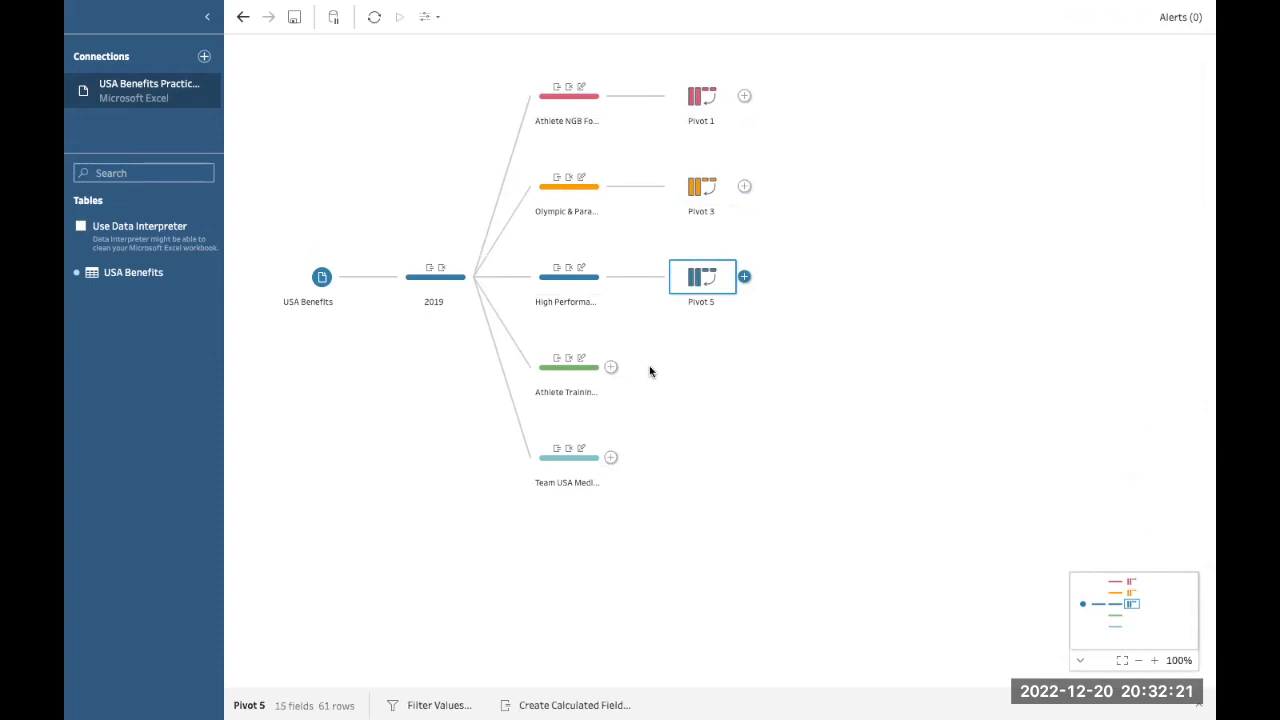
# Inspect the settings and results of the Team USA Media & Promotion pivot and the Athletic Training Facilities pivot.
pyautogui.moveTo(686, 5)
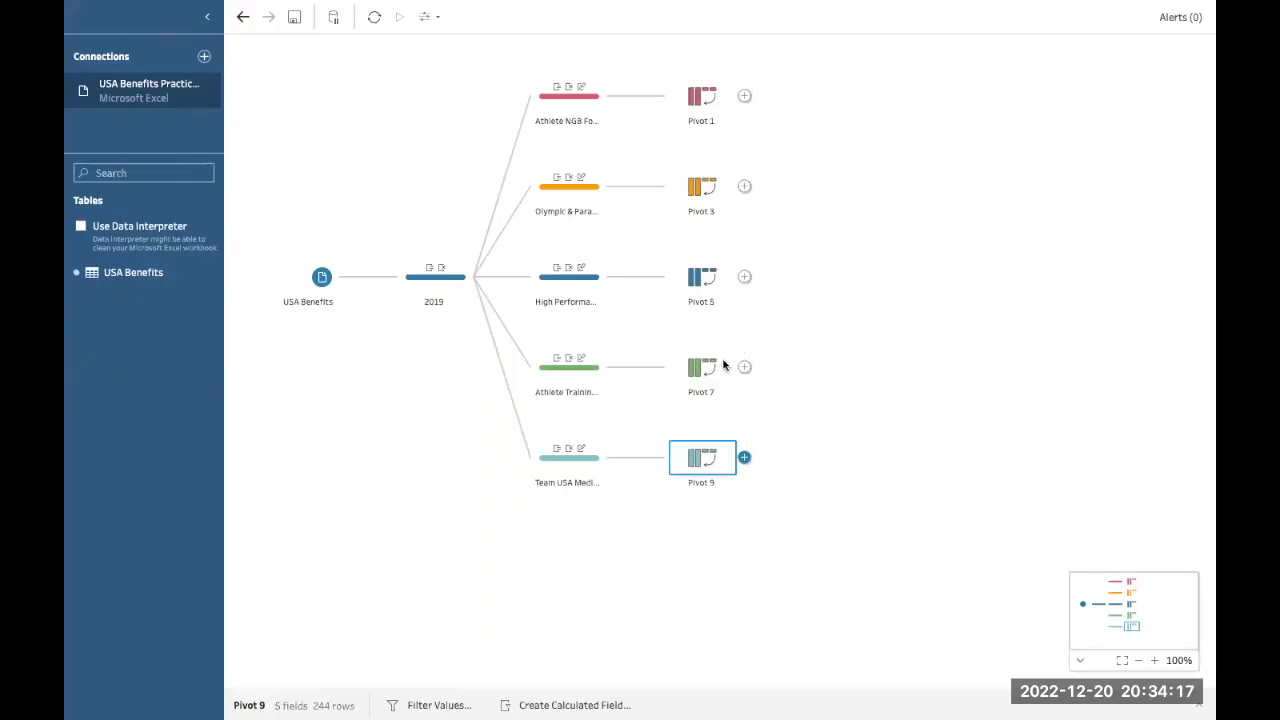
pyautogui.click(1198, 705)
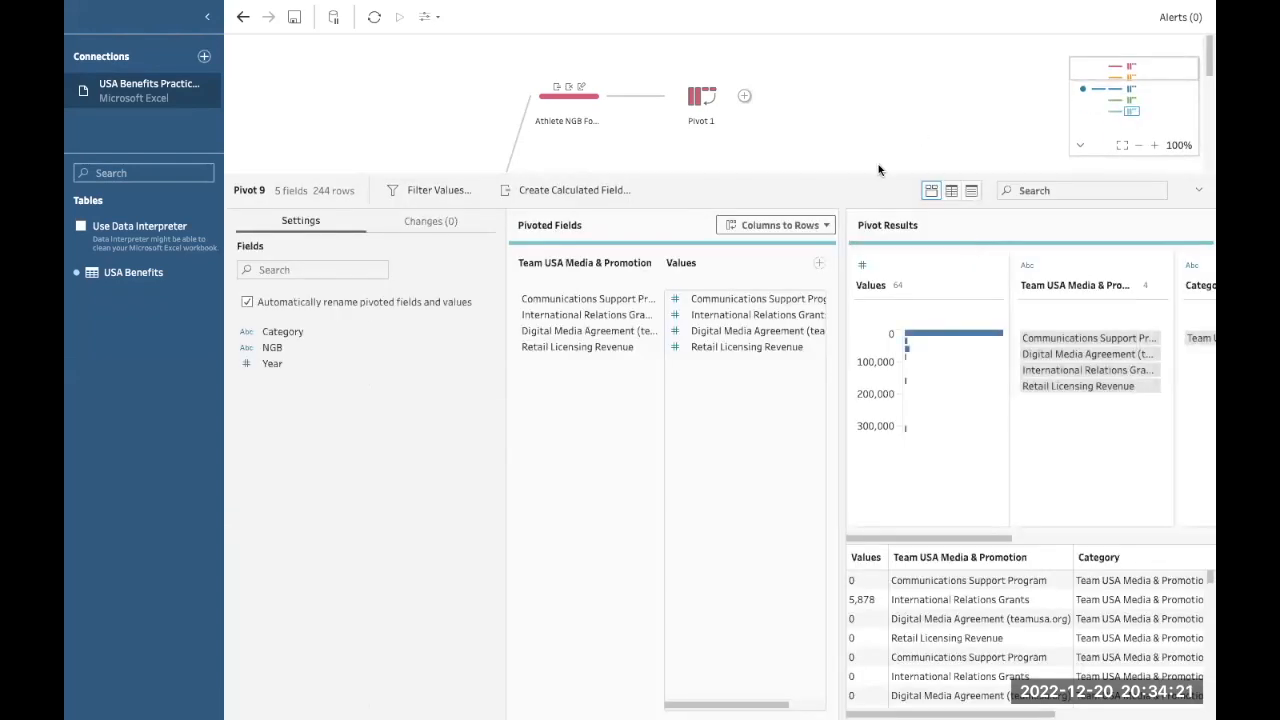
pyautogui.moveTo(873, 180); pyautogui.dragTo(836, 442)
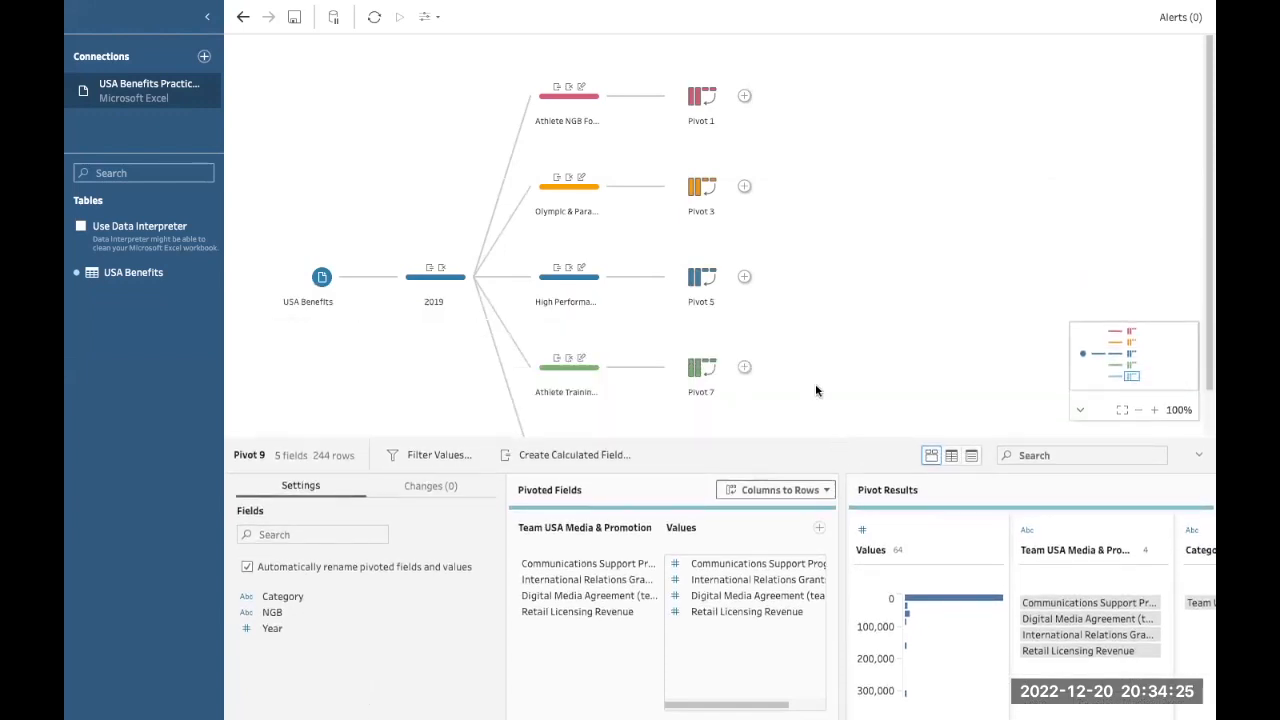
pyautogui.hscroll(5, 1012, 615)
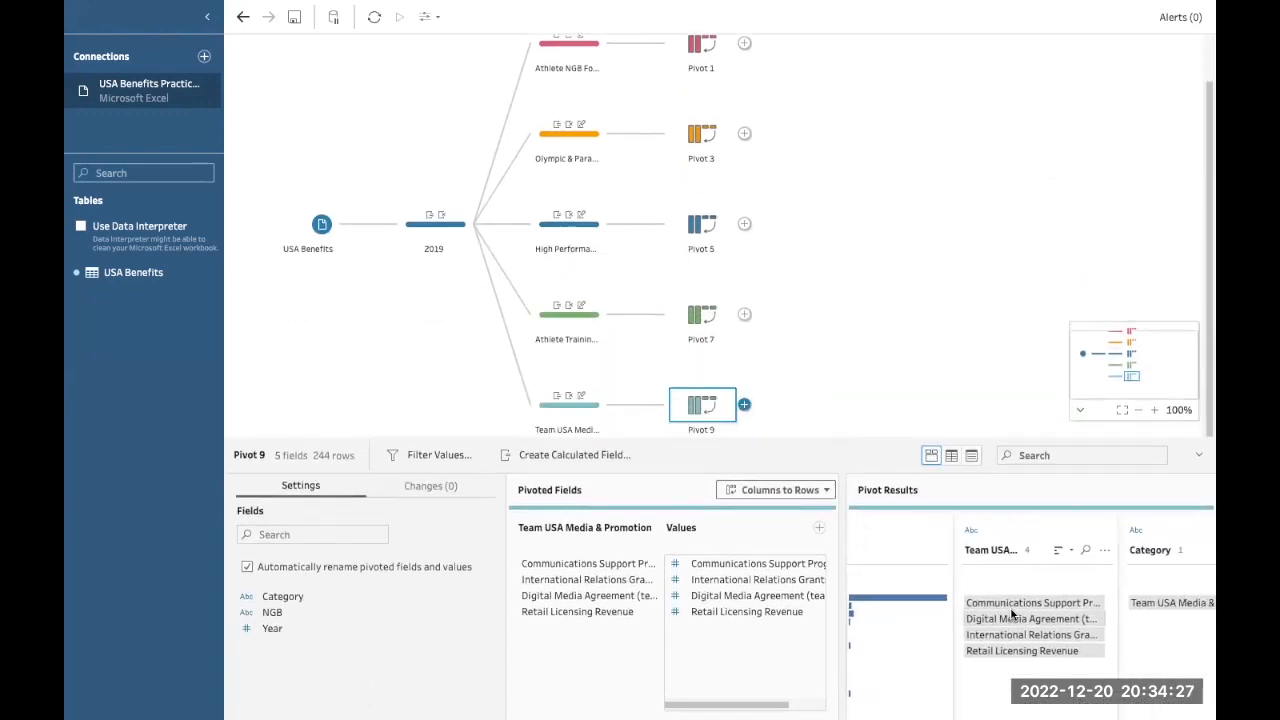
pyautogui.hscroll(3, 1012, 615)
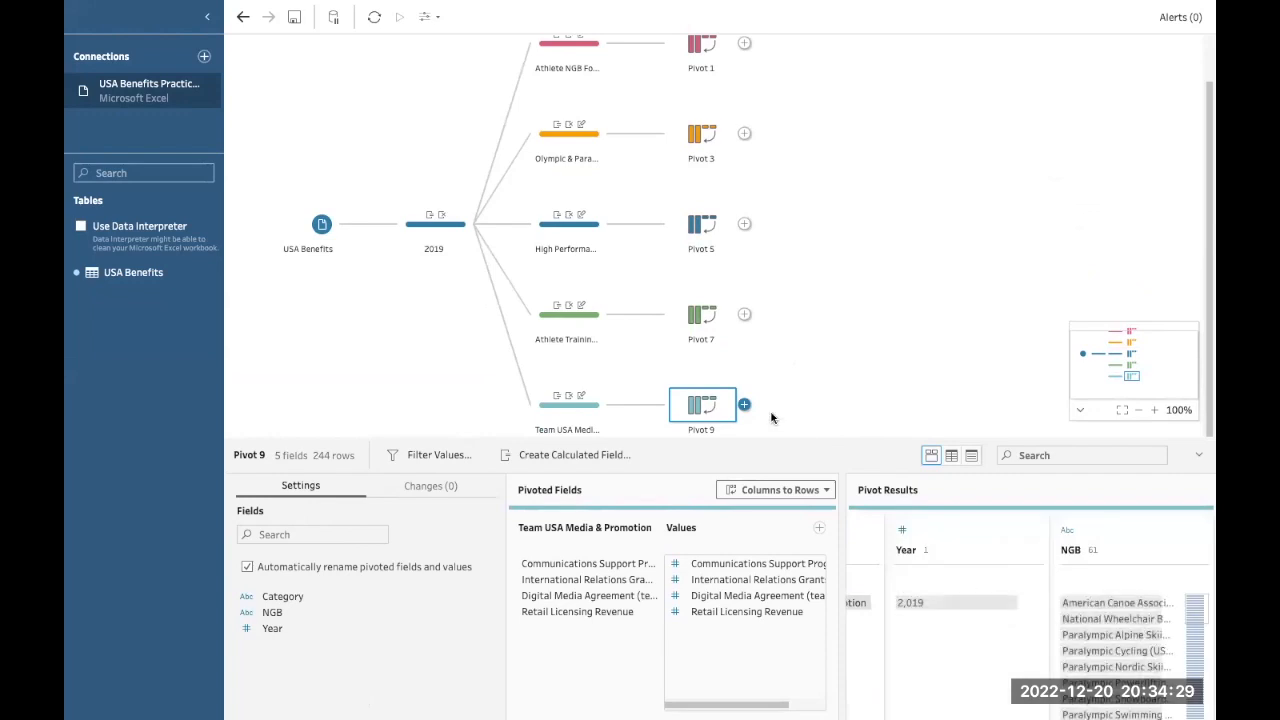
pyautogui.click(710, 320)
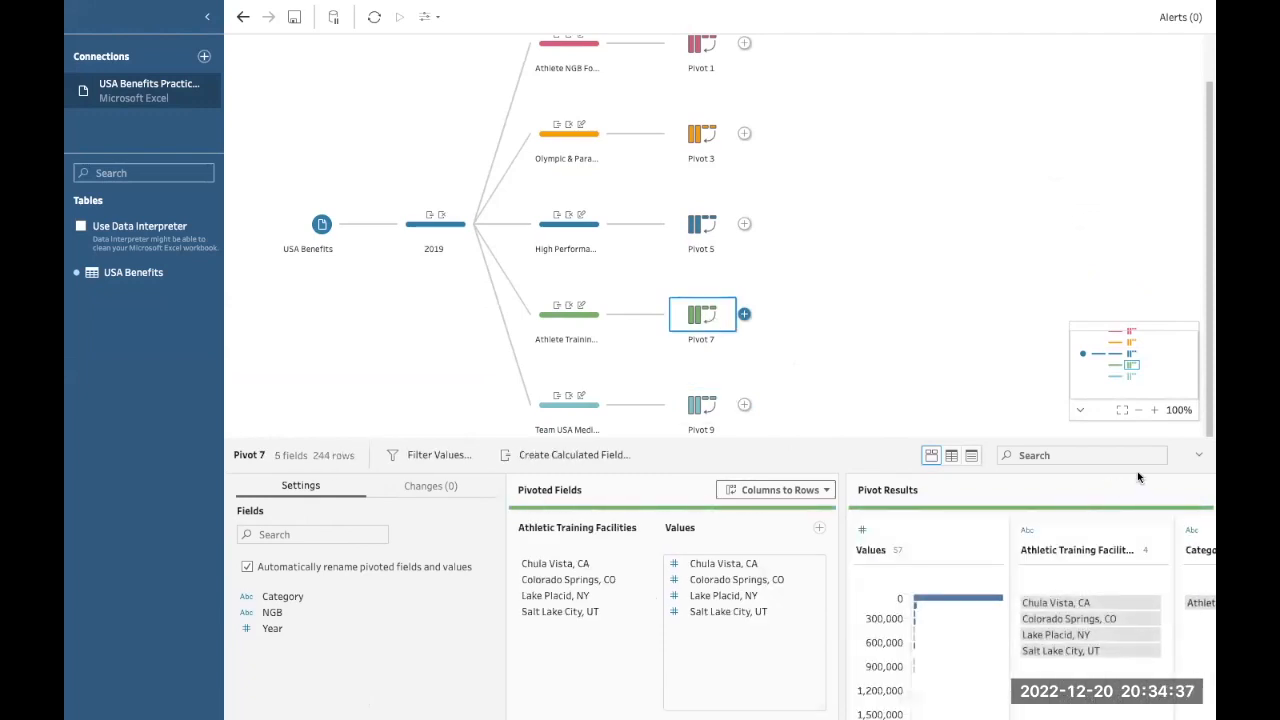
pyautogui.click(1198, 455)
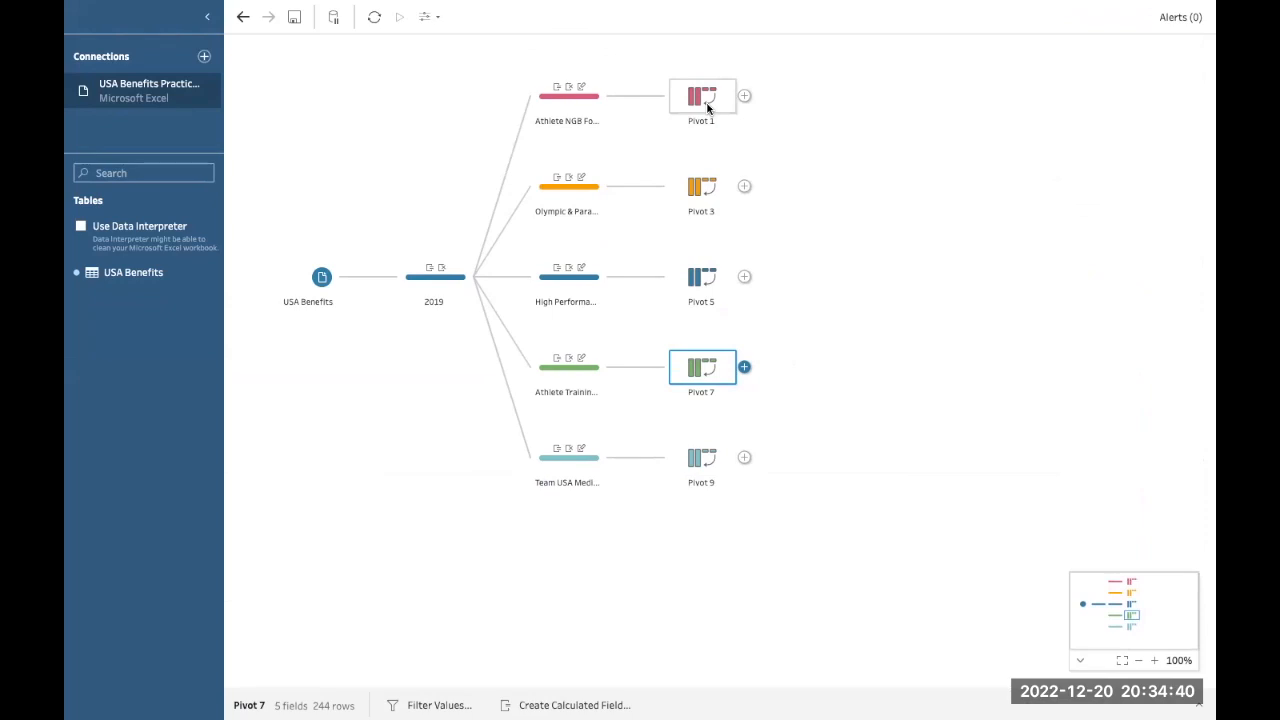
# Union the Pivot 1 and Pivot 3 steps and review the combined and mismatched fields.
pyautogui.moveTo(704, 104); pyautogui.dragTo(706, 214)
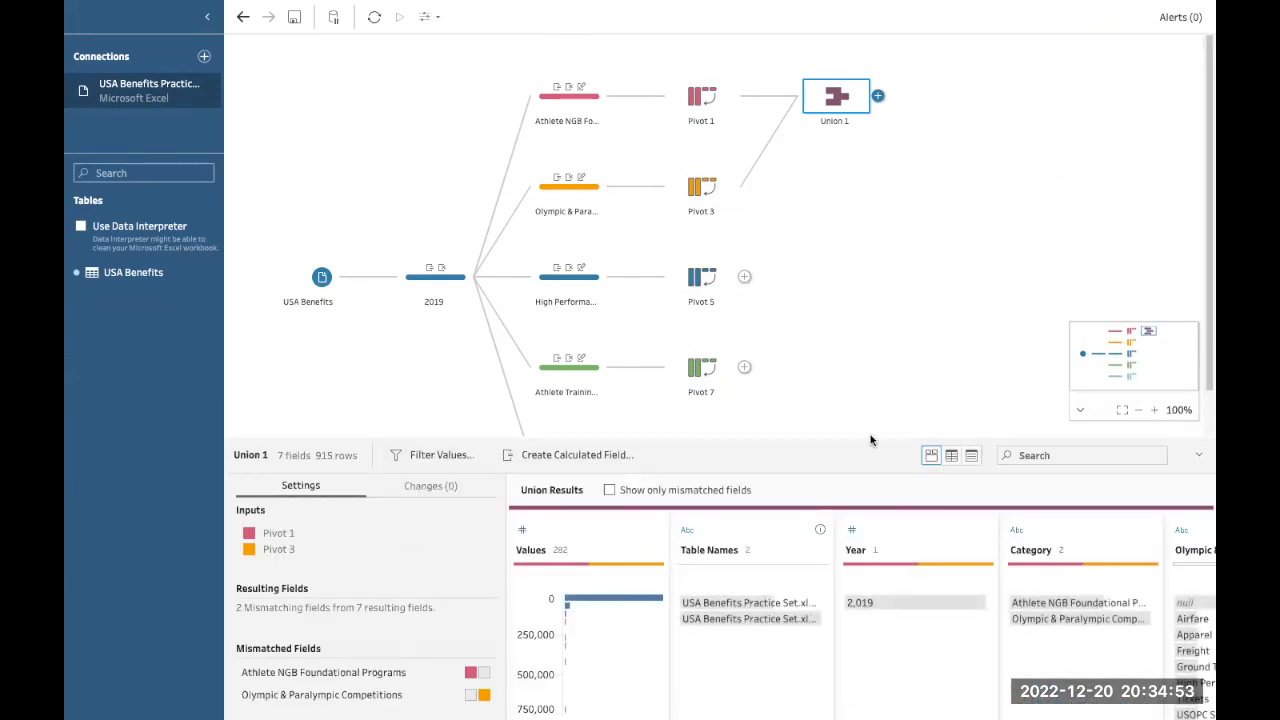
pyautogui.moveTo(871, 438); pyautogui.dragTo(908, 149)
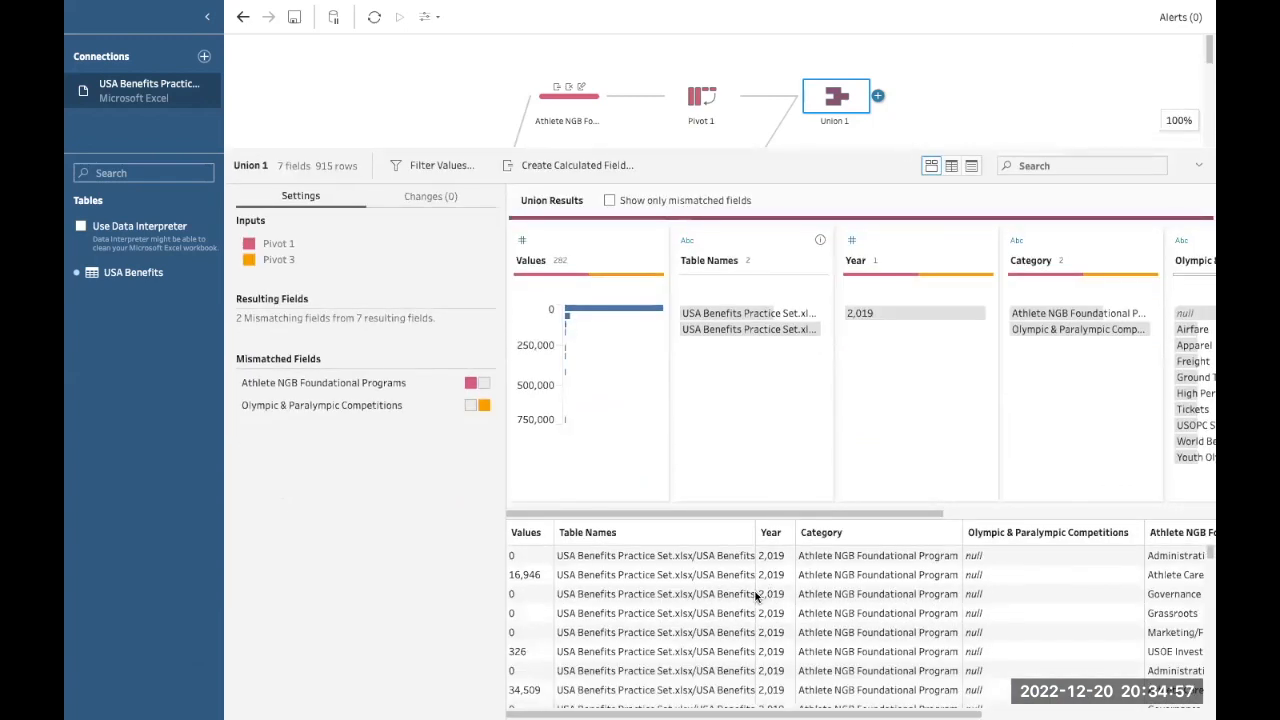
pyautogui.hscroll(5, 822, 390)
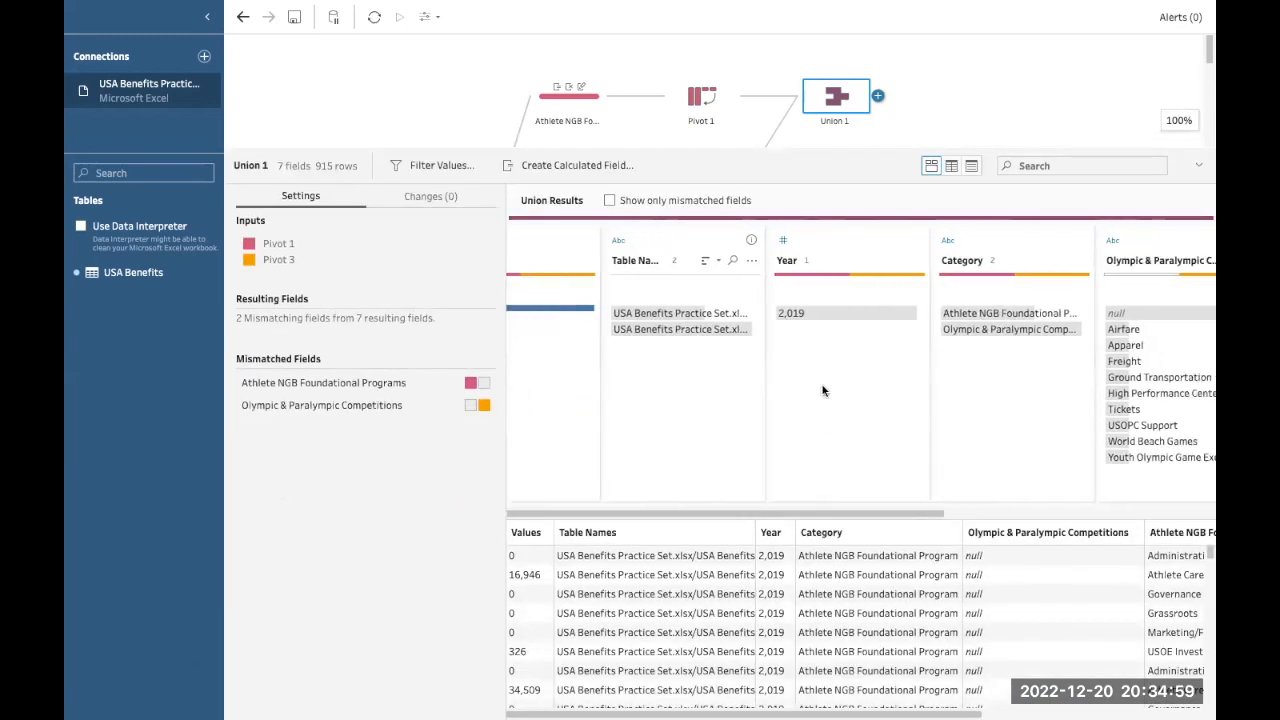
pyautogui.hscroll(1, 822, 390)
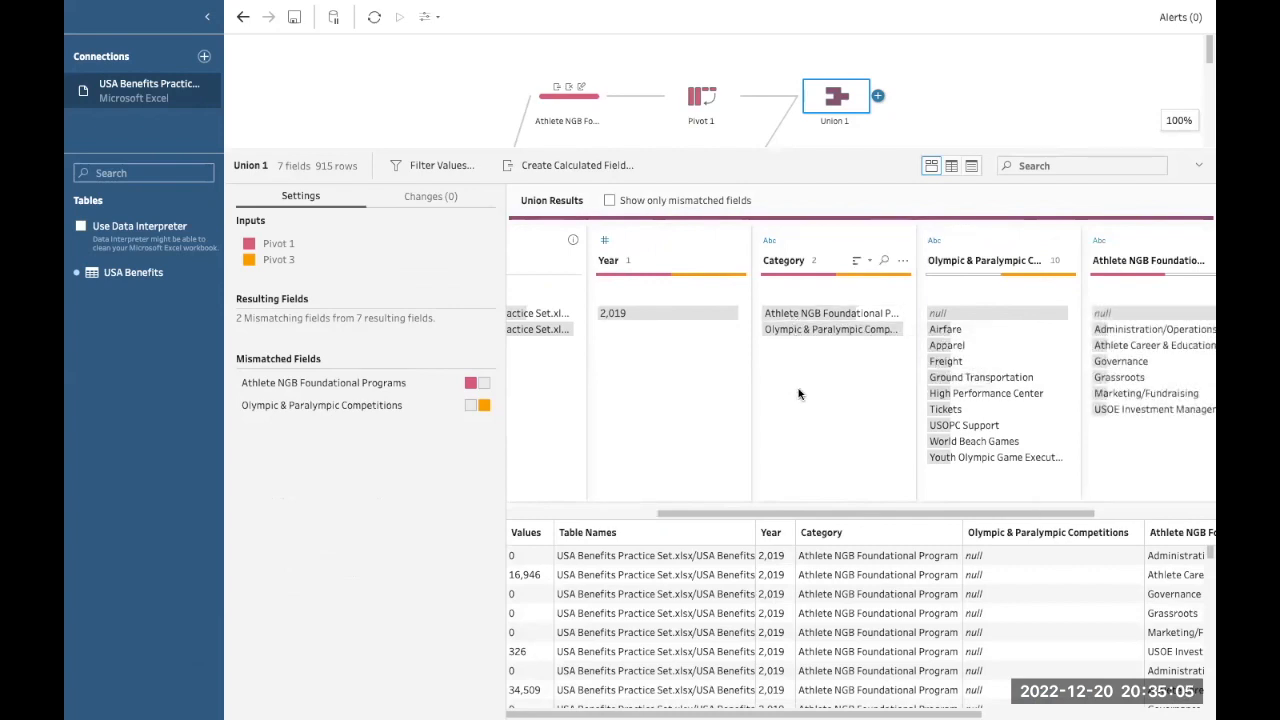
pyautogui.hscroll(3, 798, 393)
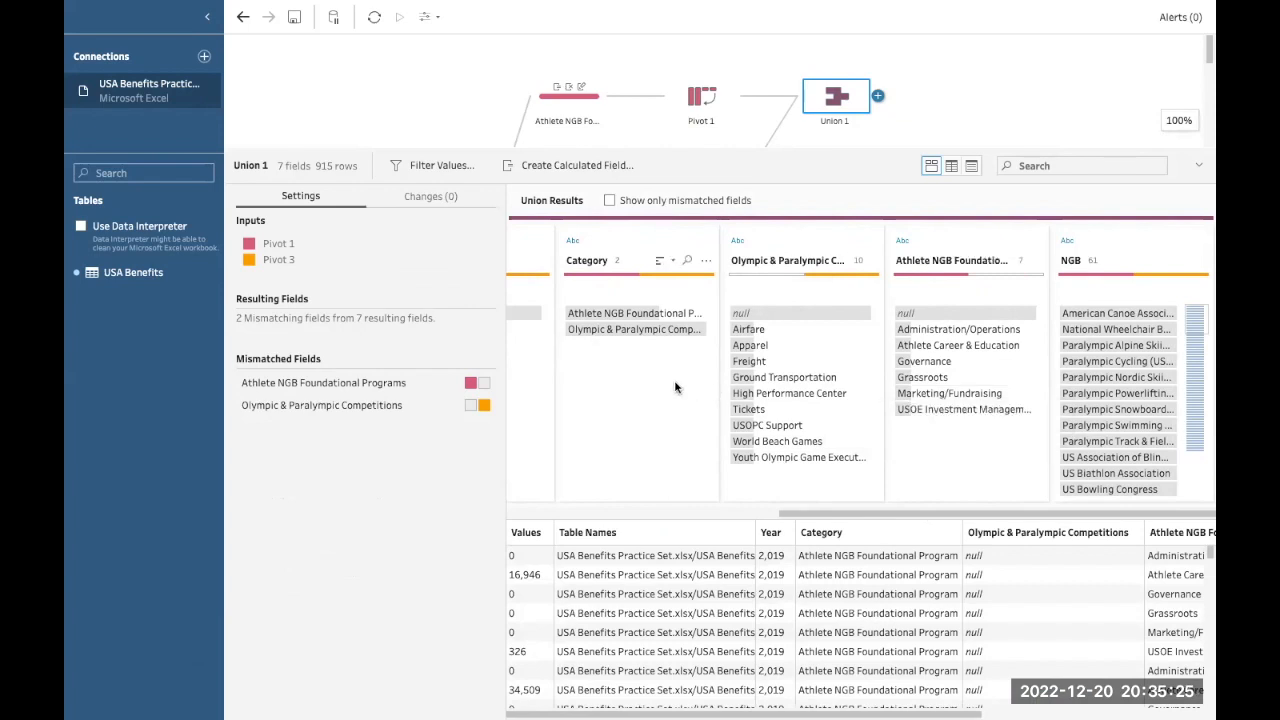
pyautogui.hscroll(-5, 675, 387)
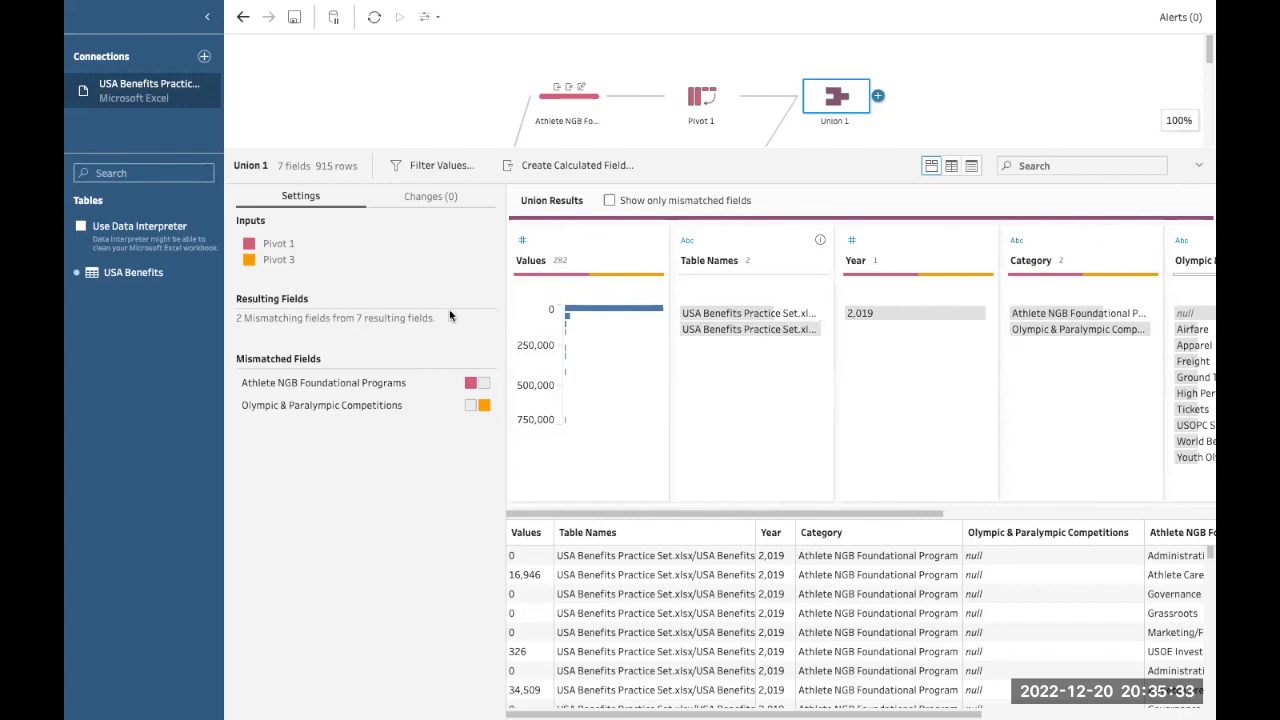
# Add Pivot 5, Pivot 7 and Pivot 9 as further inputs to the existing union.
pyautogui.click(1198, 166)
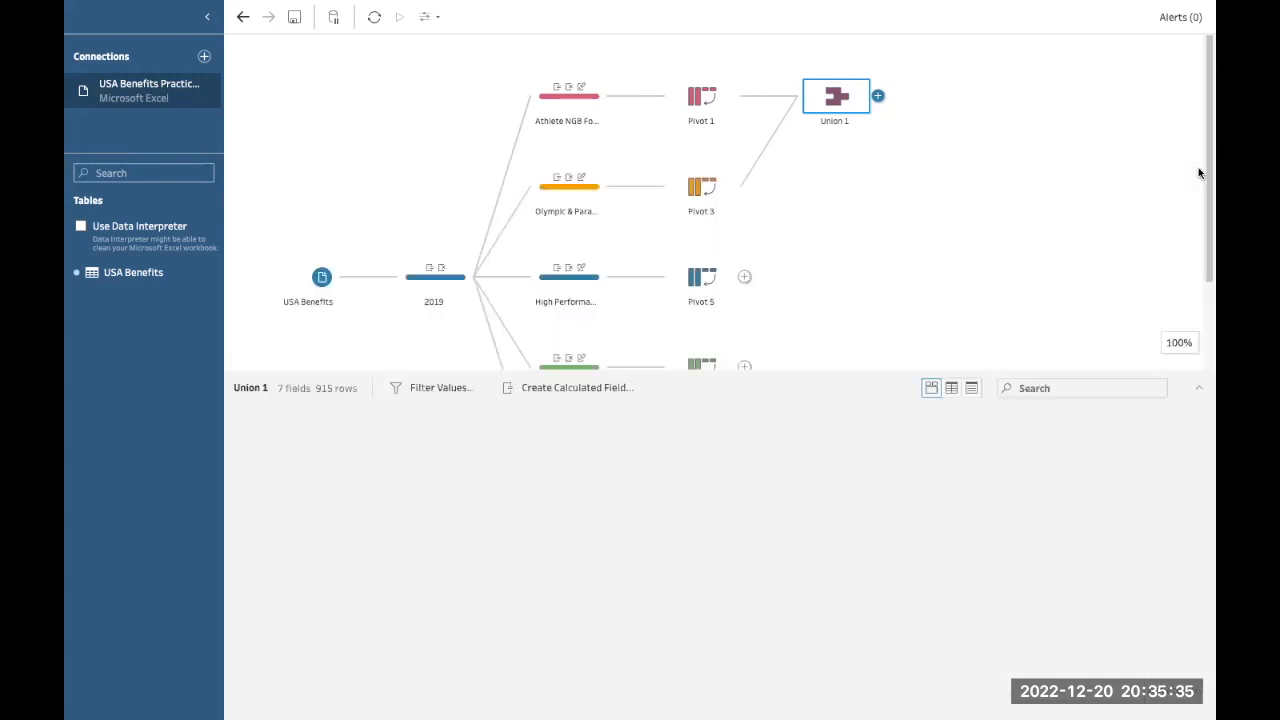
pyautogui.moveTo(706, 286); pyautogui.dragTo(825, 106)
pyautogui.moveTo(702, 370); pyautogui.dragTo(829, 94)
pyautogui.moveTo(701, 458); pyautogui.dragTo(836, 280)
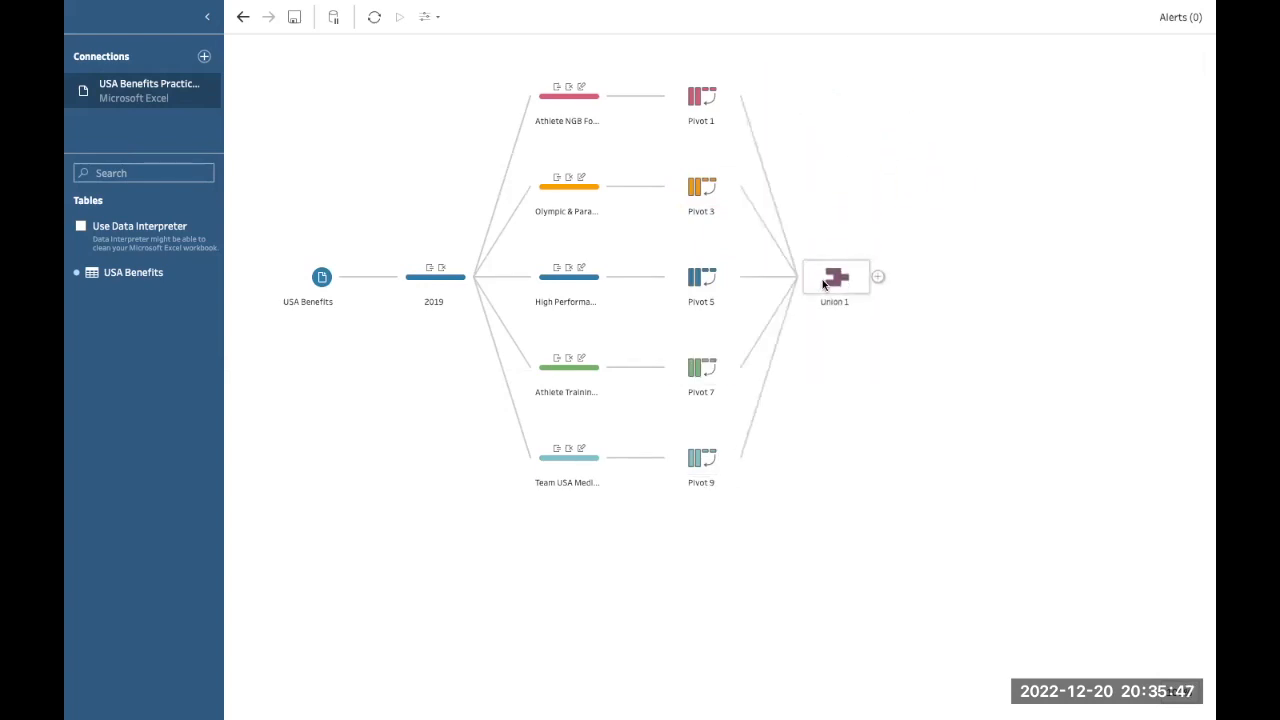
# Remove the Table Names field from the five-input union and look over its remaining fields.
pyautogui.click(823, 285)
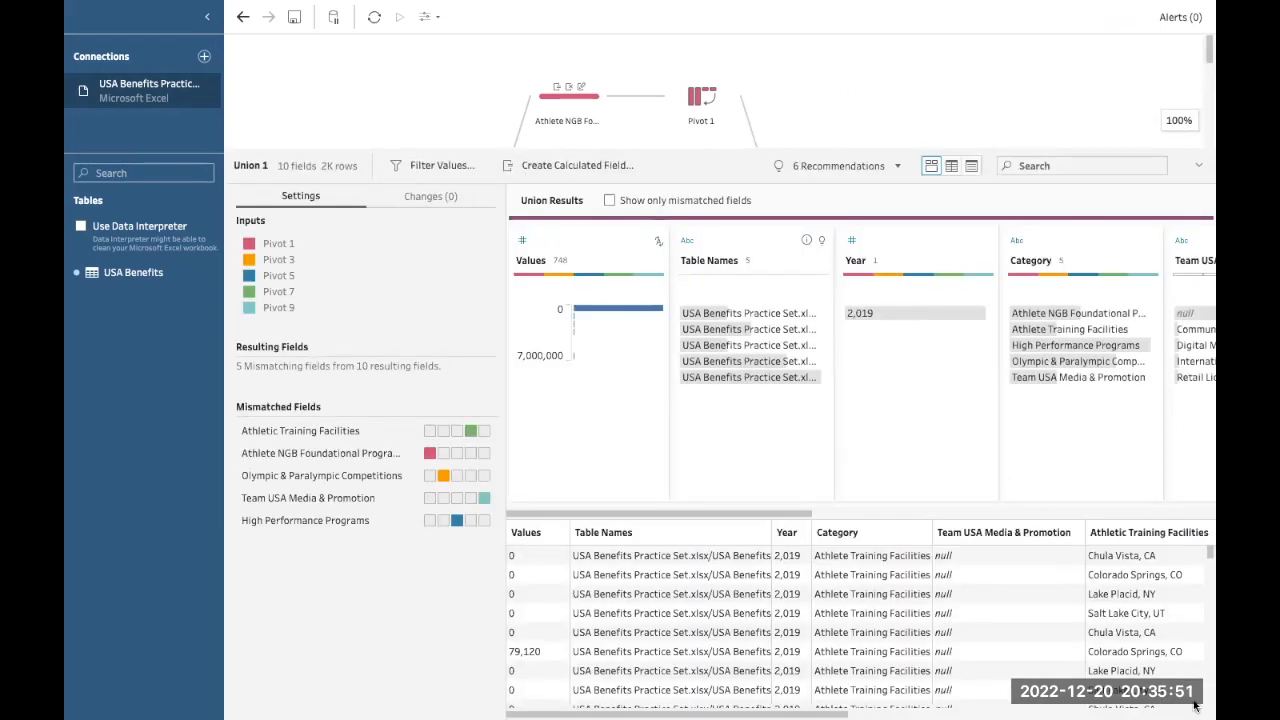
pyautogui.rightClick(720, 243)
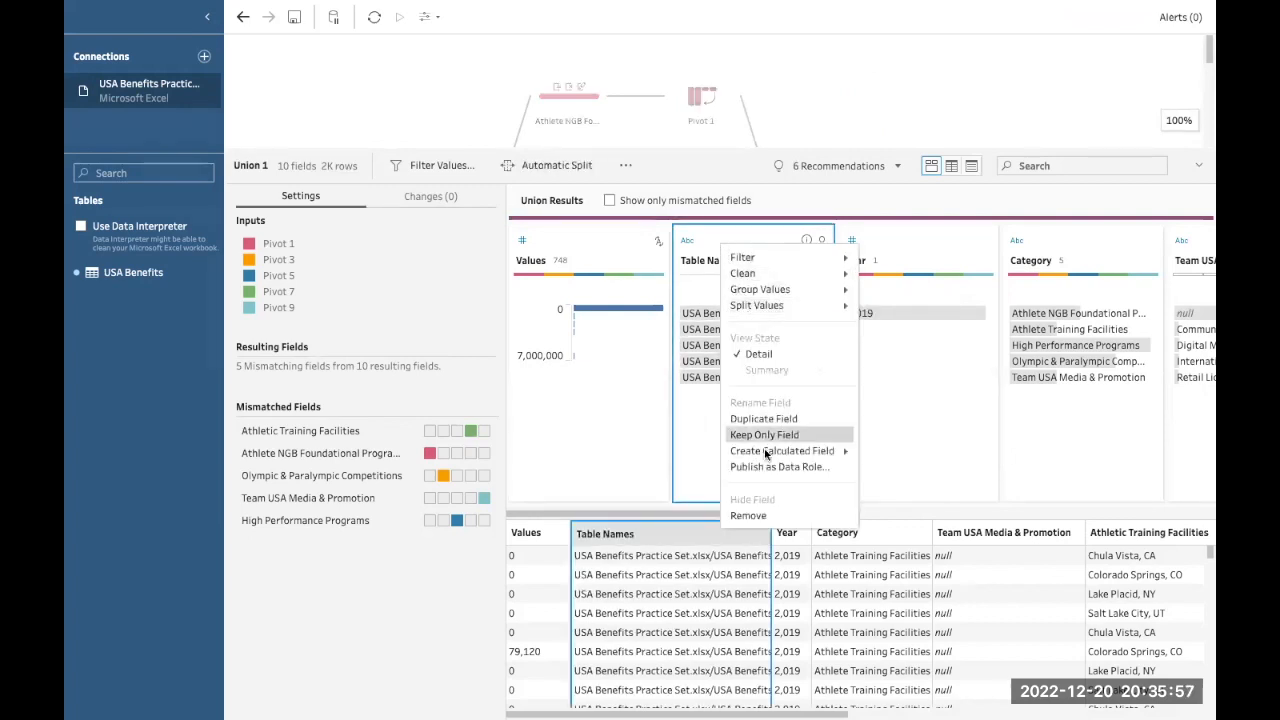
pyautogui.click(762, 514)
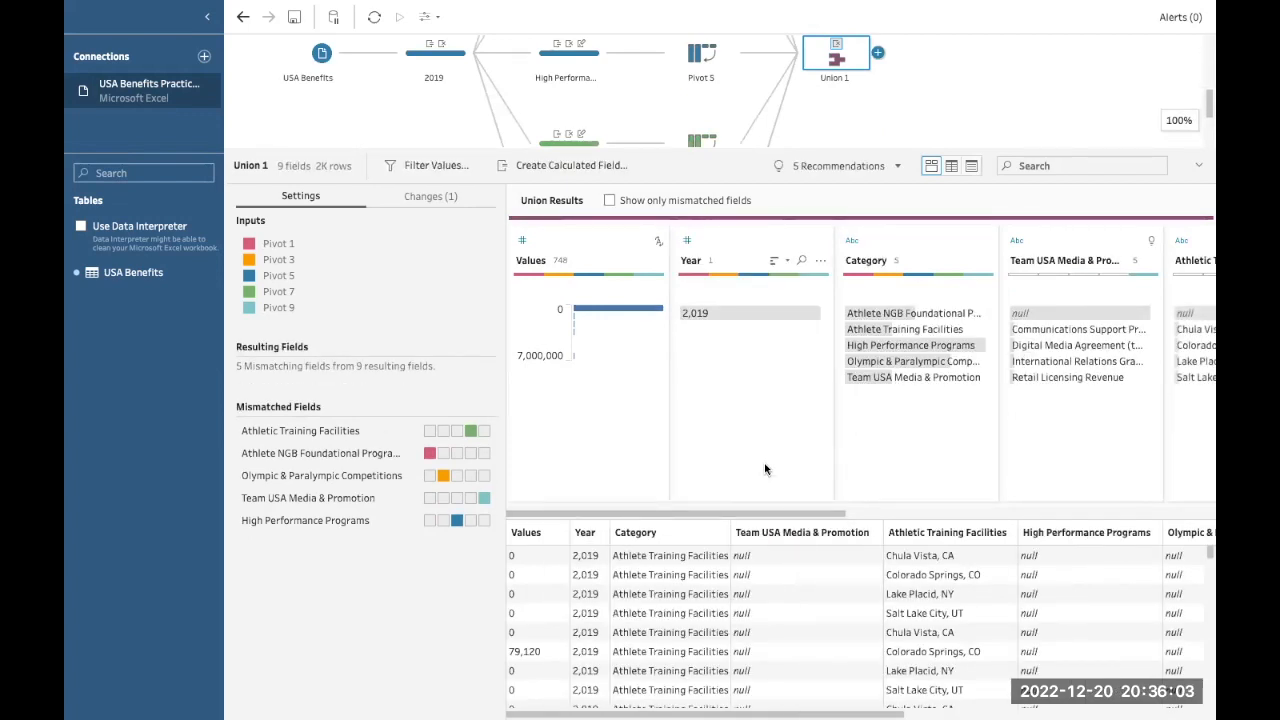
pyautogui.hscroll(1, 765, 469)
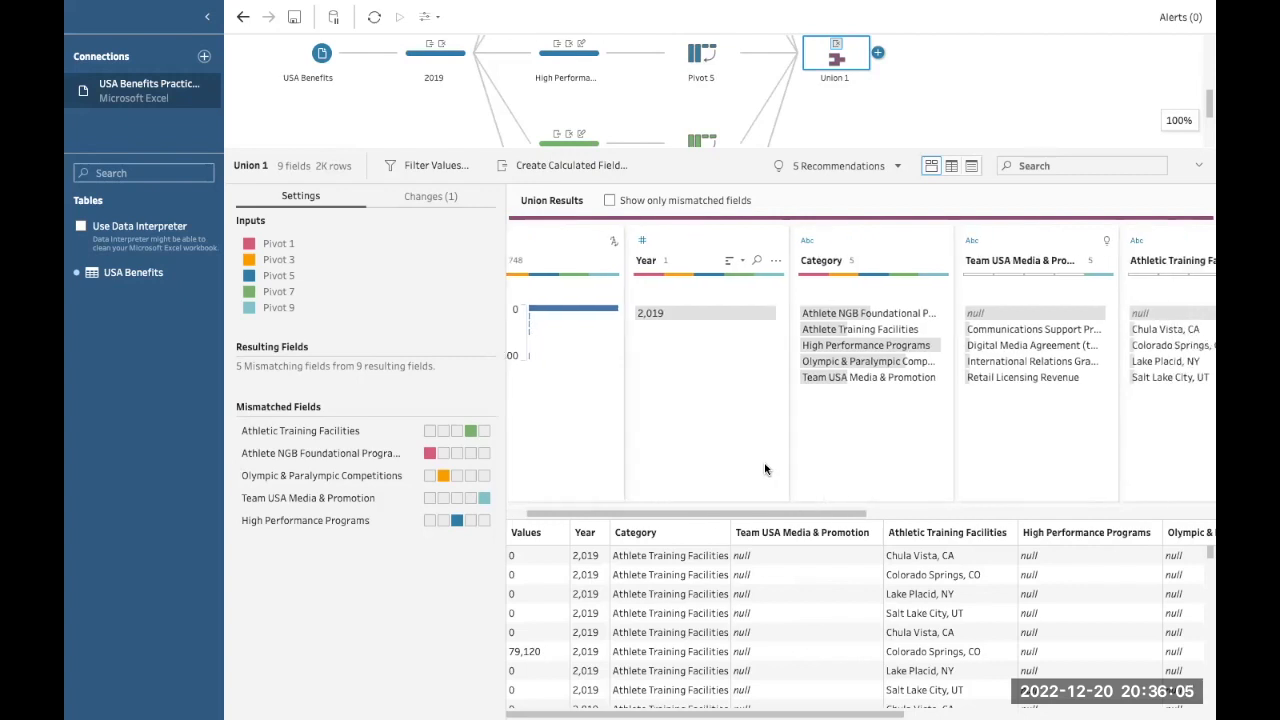
pyautogui.hscroll(3, 765, 469)
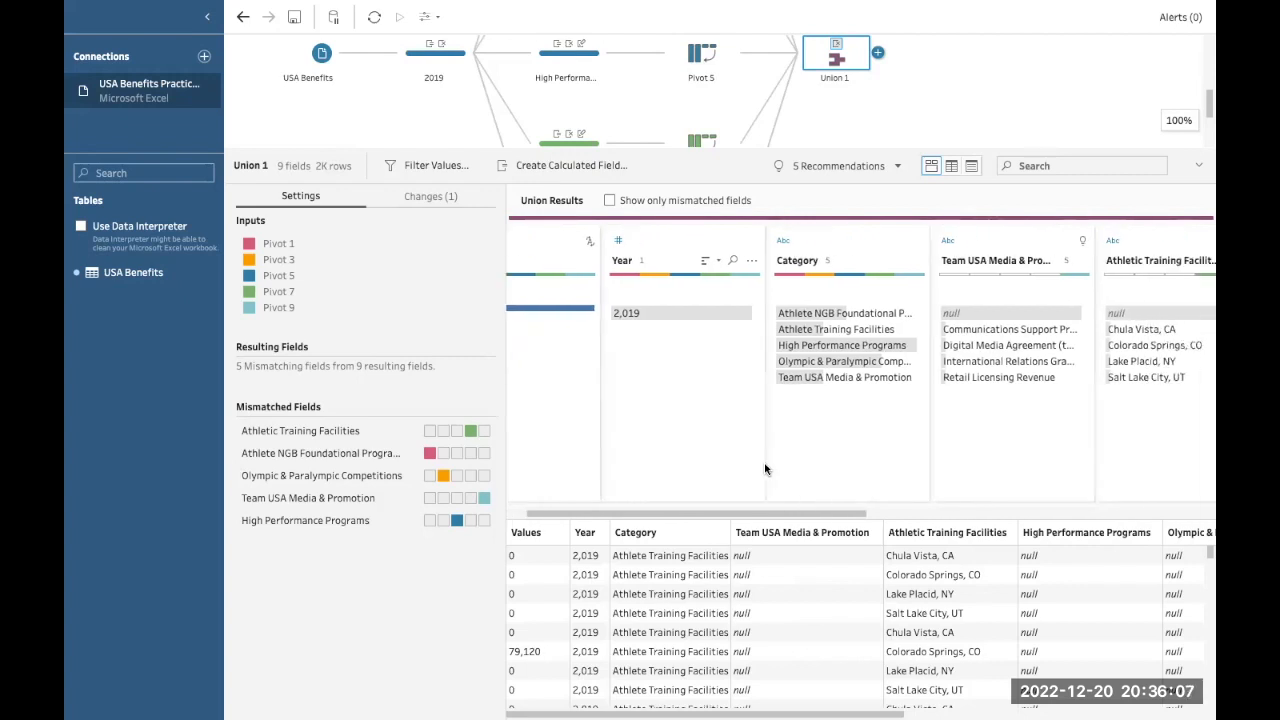
# Examine the union's resulting fields, recorded changes, mismatched fields and field-removal recommendations.
pyautogui.hscroll(3, 765, 469)
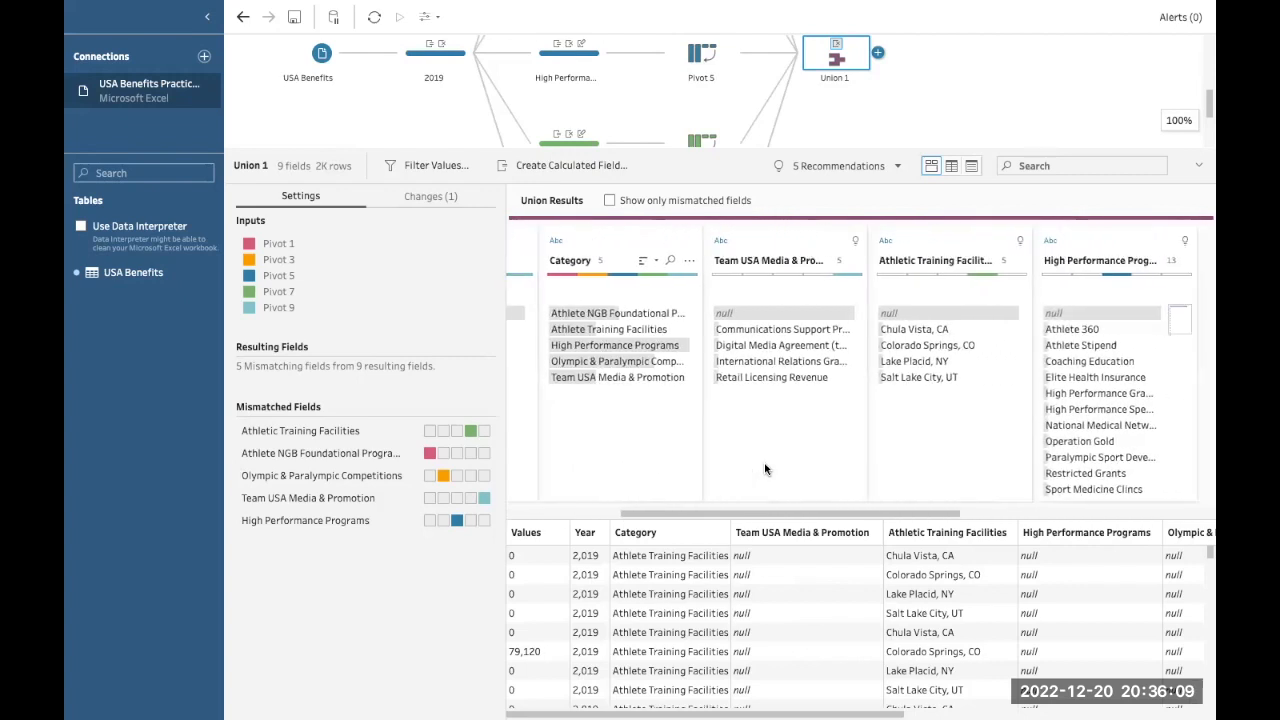
pyautogui.hscroll(3, 765, 469)
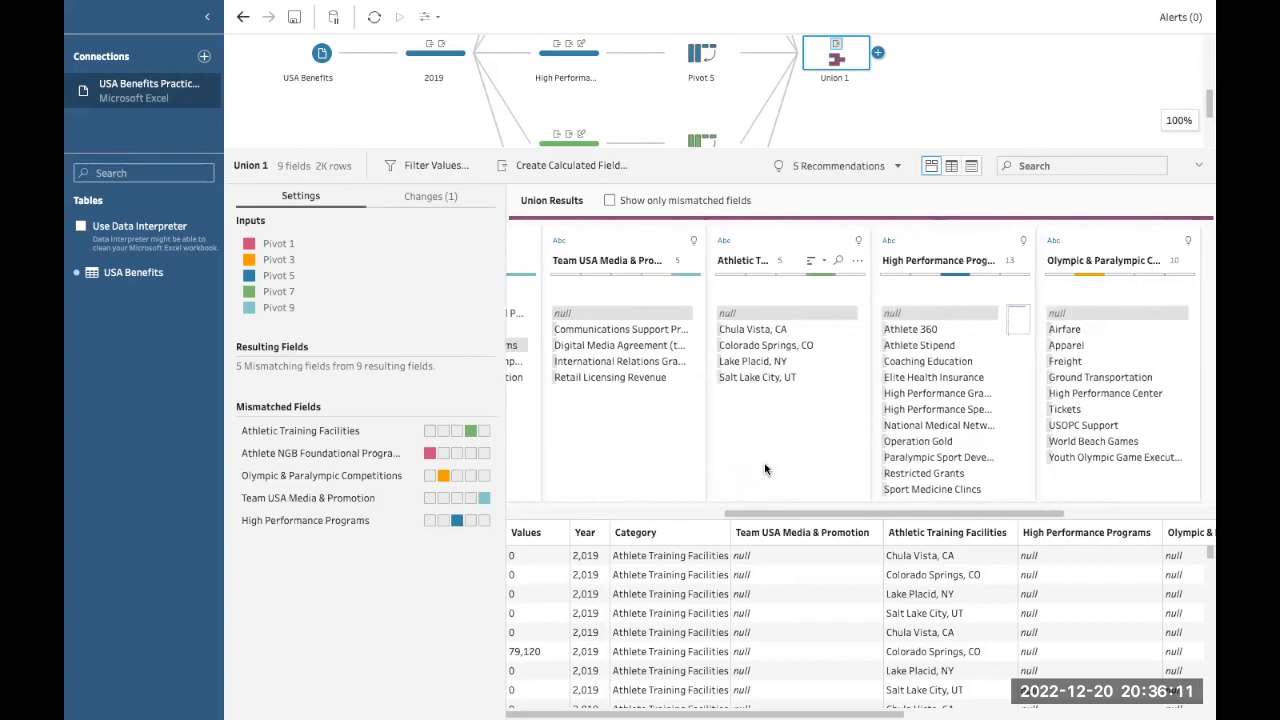
pyautogui.hscroll(4, 765, 469)
pyautogui.hscroll(4, 764, 466)
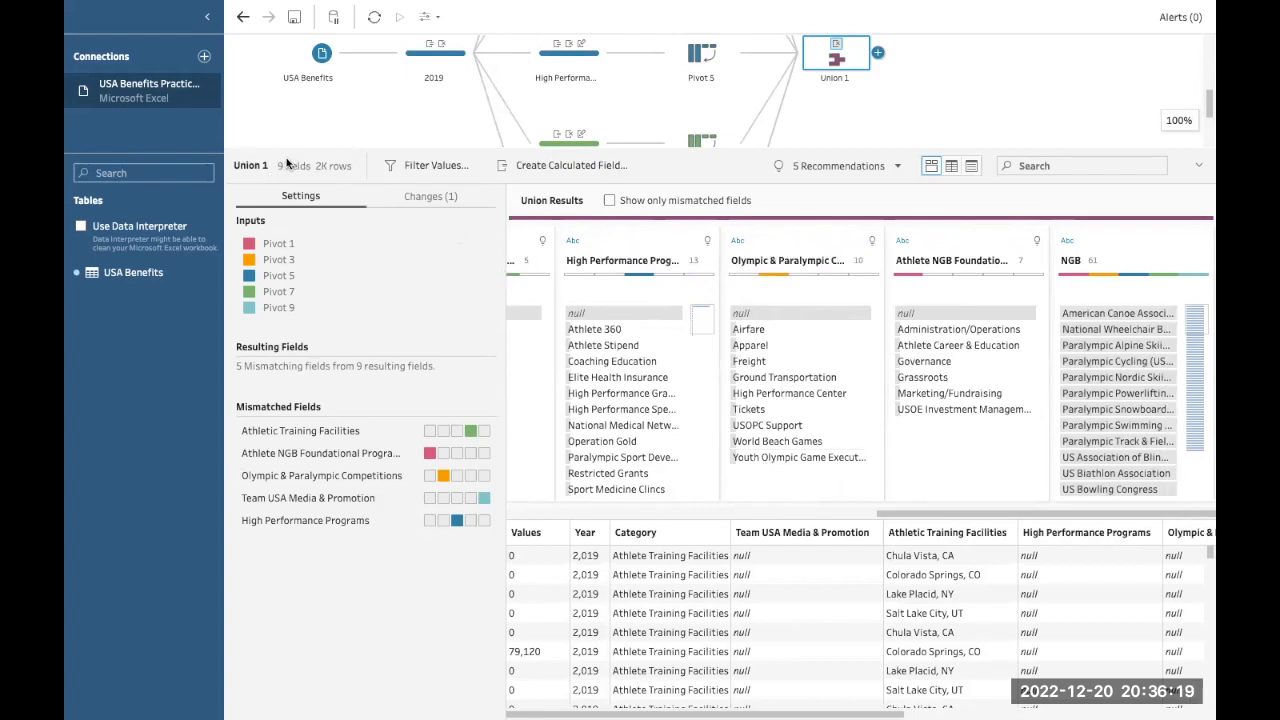
pyautogui.click(420, 197)
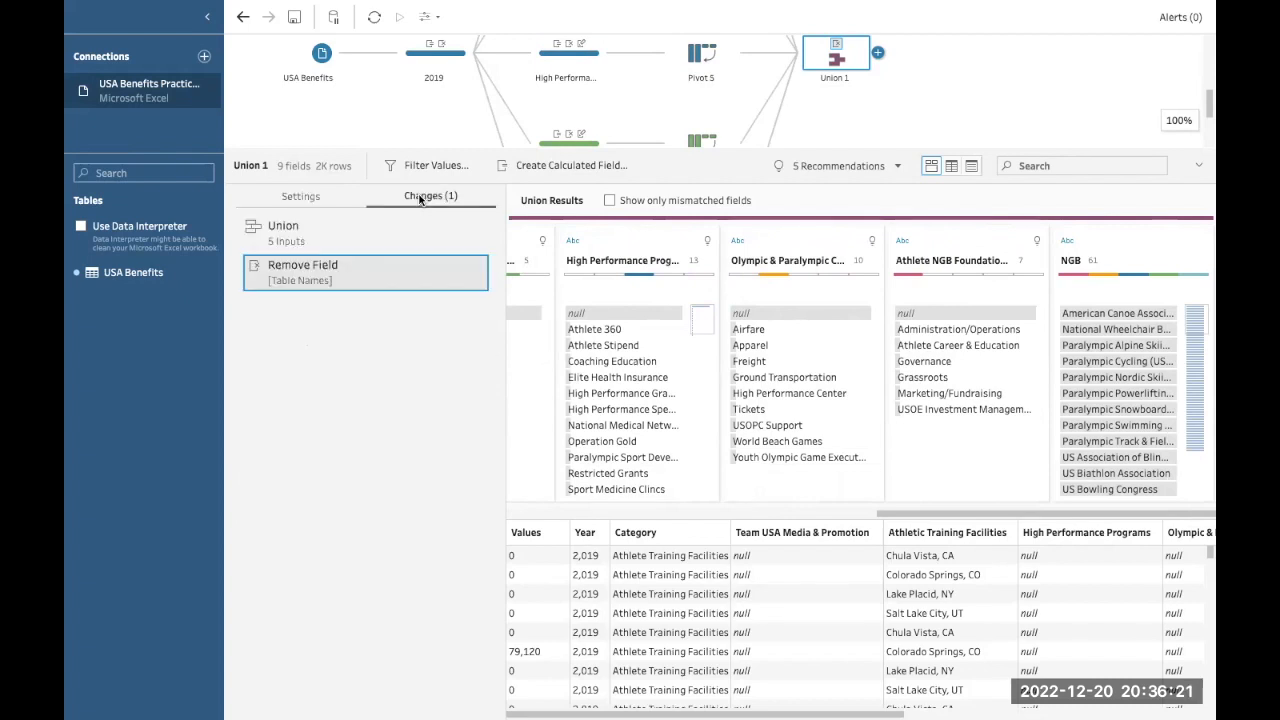
pyautogui.click(305, 197)
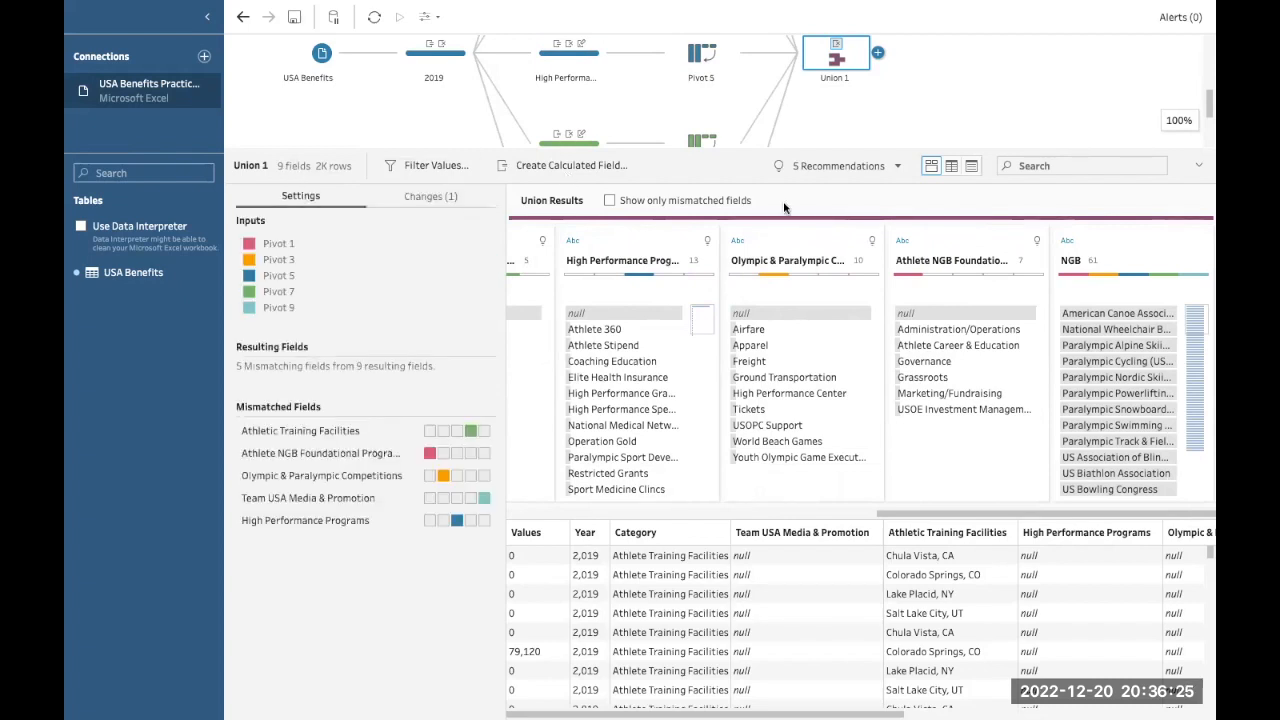
pyautogui.click(899, 168)
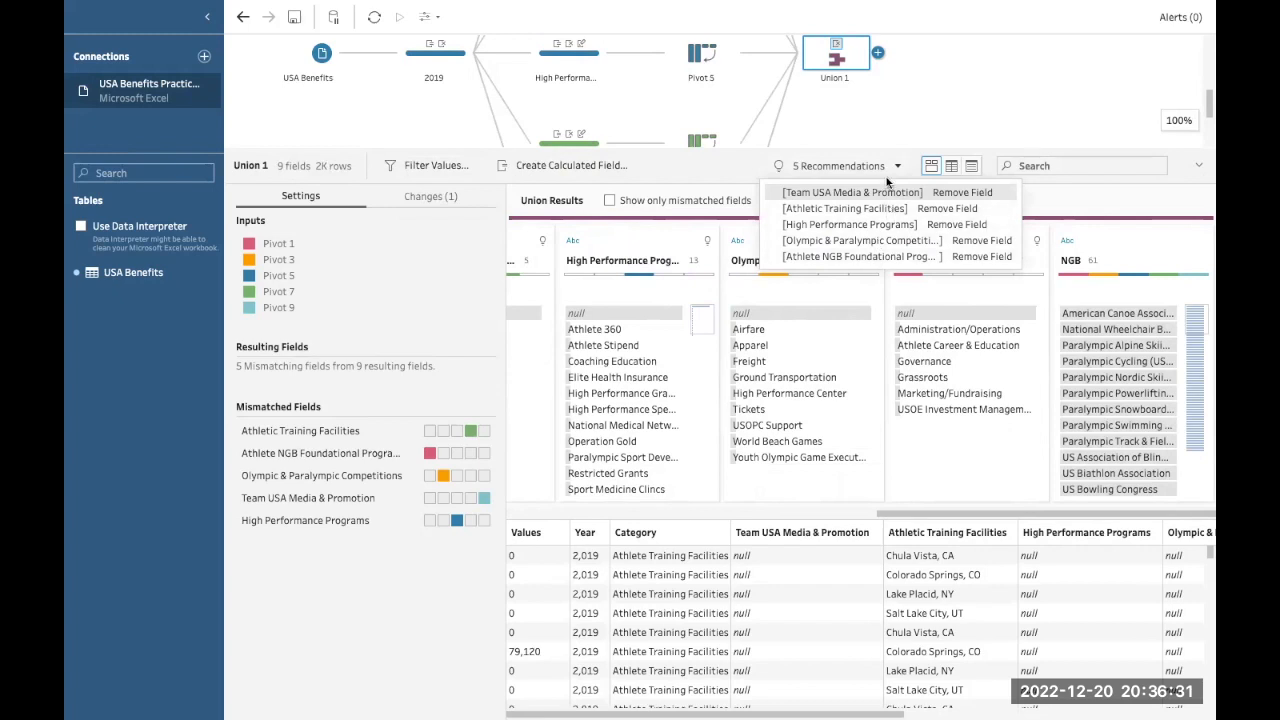
pyautogui.click(885, 172)
pyautogui.hscroll(-8, 841, 354)
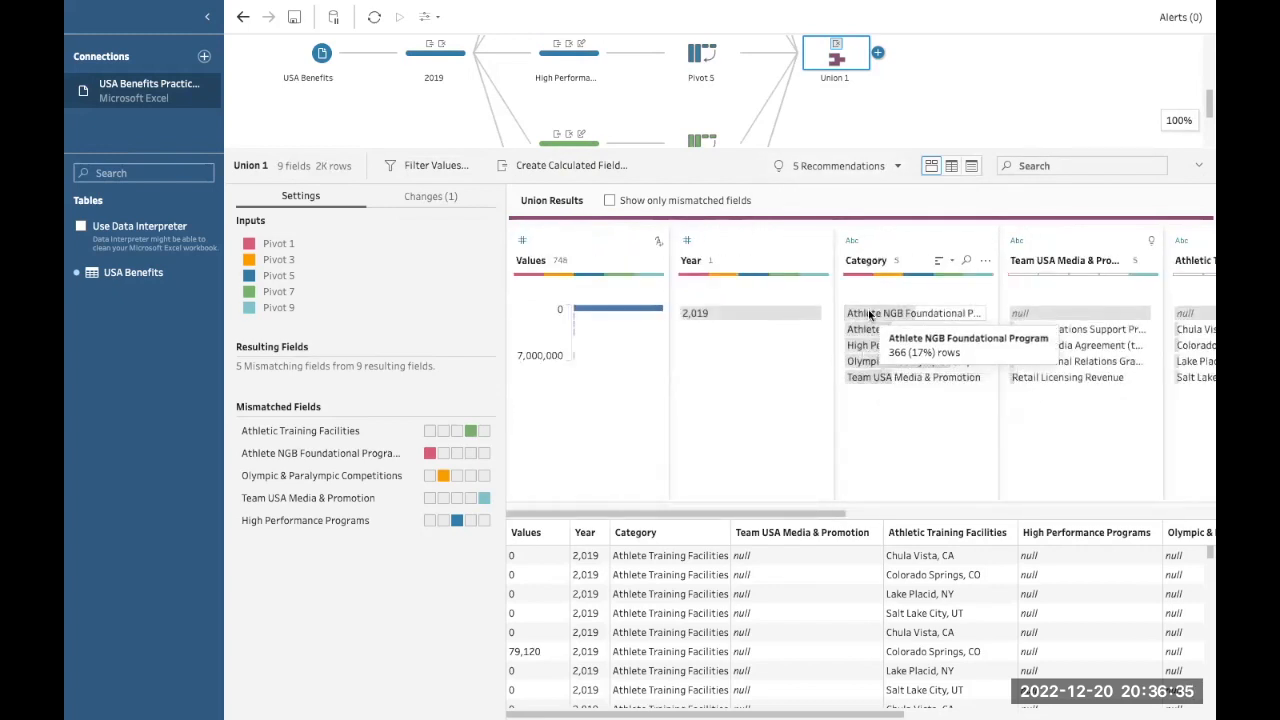
# Compare the field and row counts of the USA Benefits input, the 2019 step and Union 1.
pyautogui.click(1197, 166)
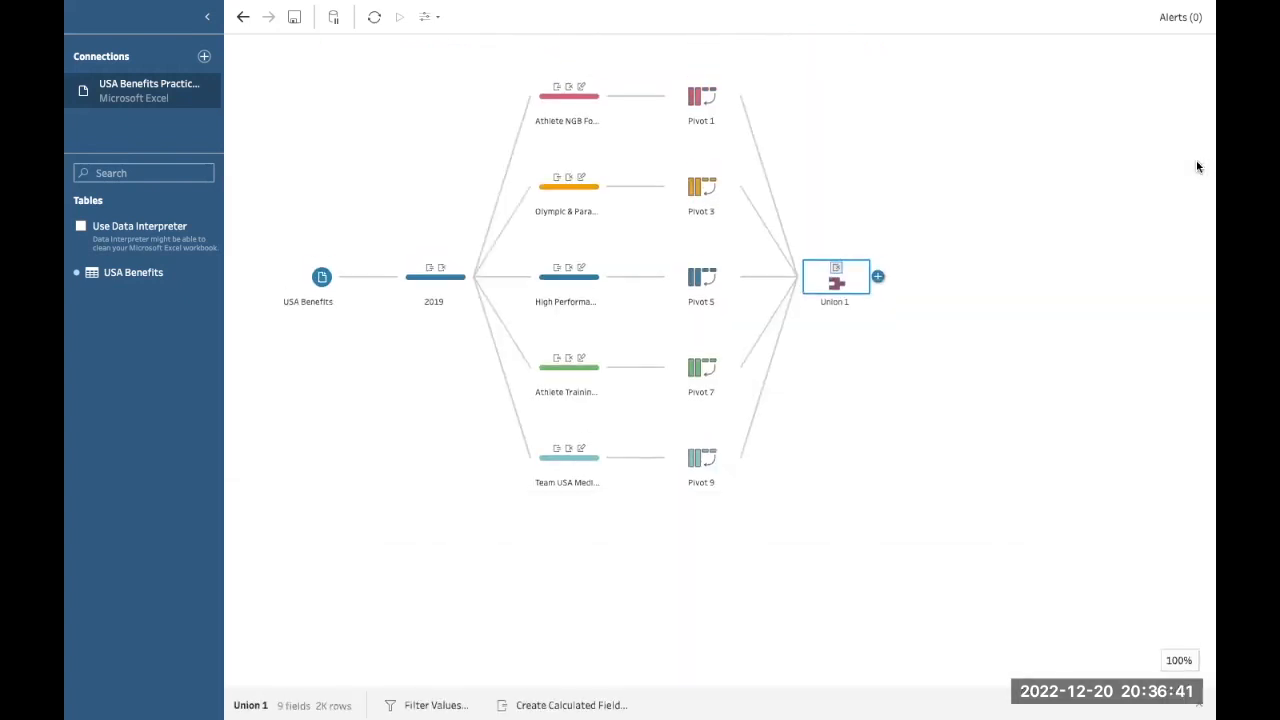
pyautogui.click(310, 277)
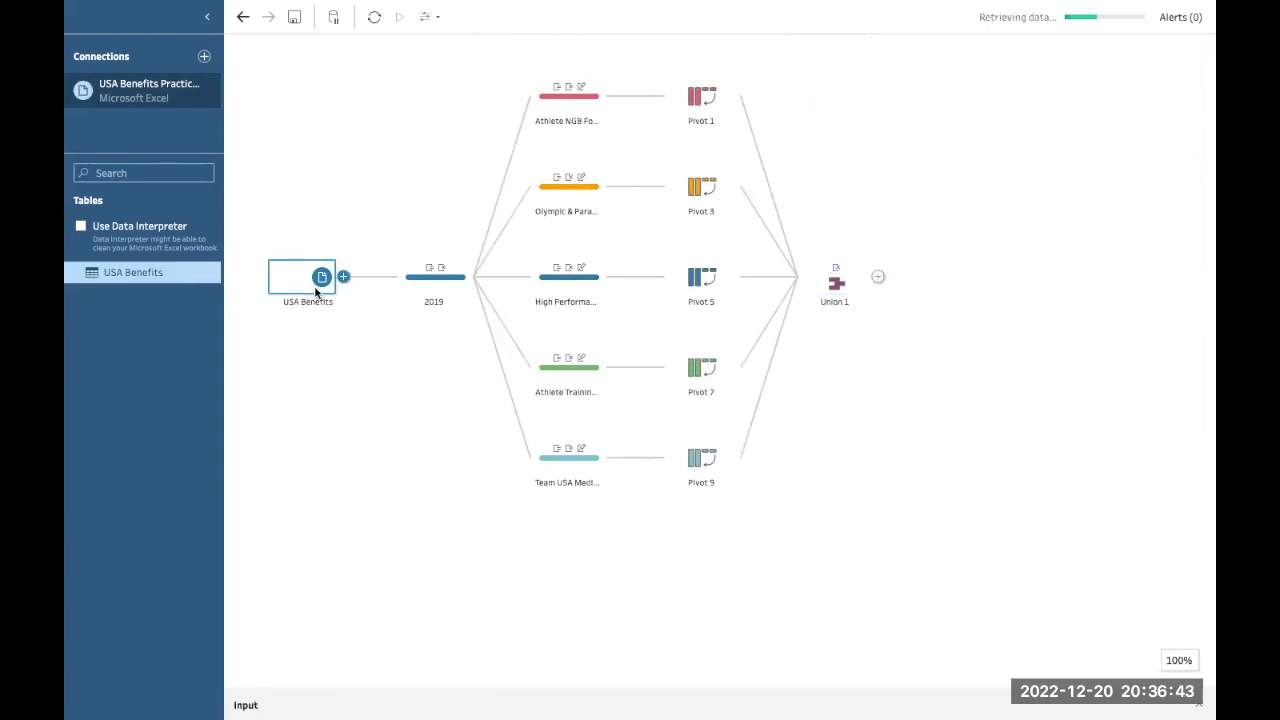
pyautogui.click(1198, 705)
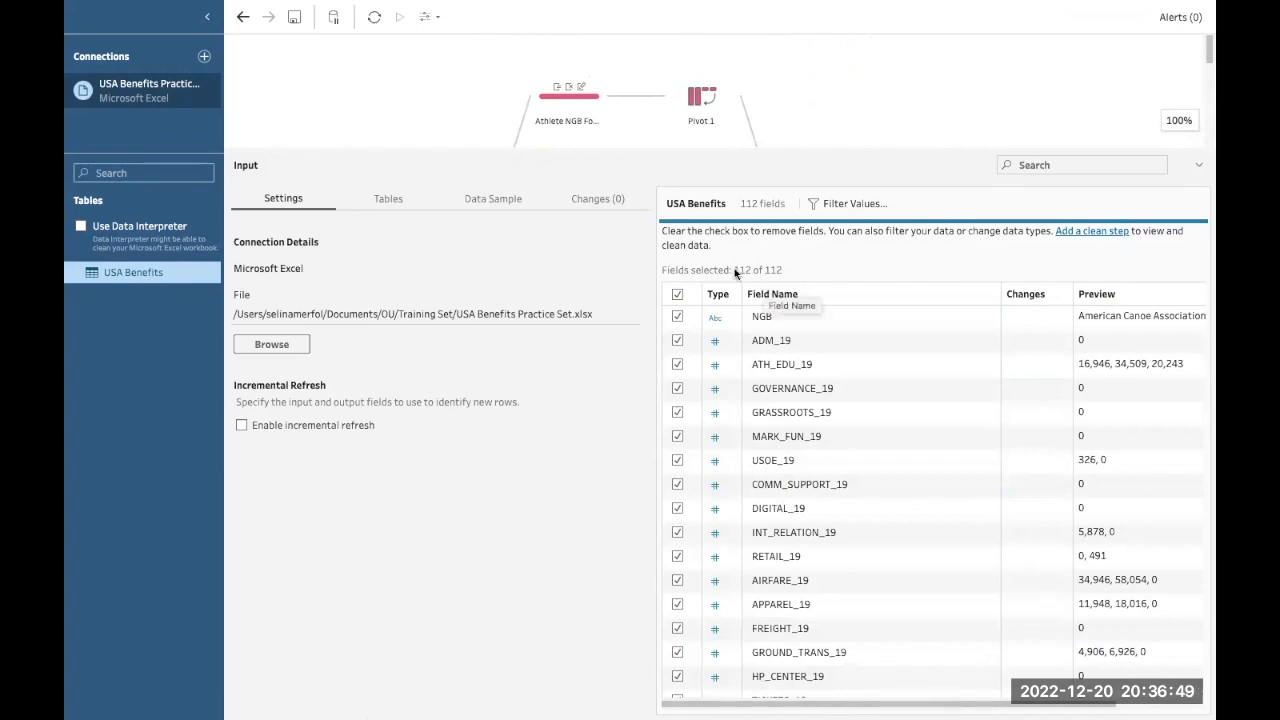
pyautogui.click(1198, 163)
pyautogui.click(438, 290)
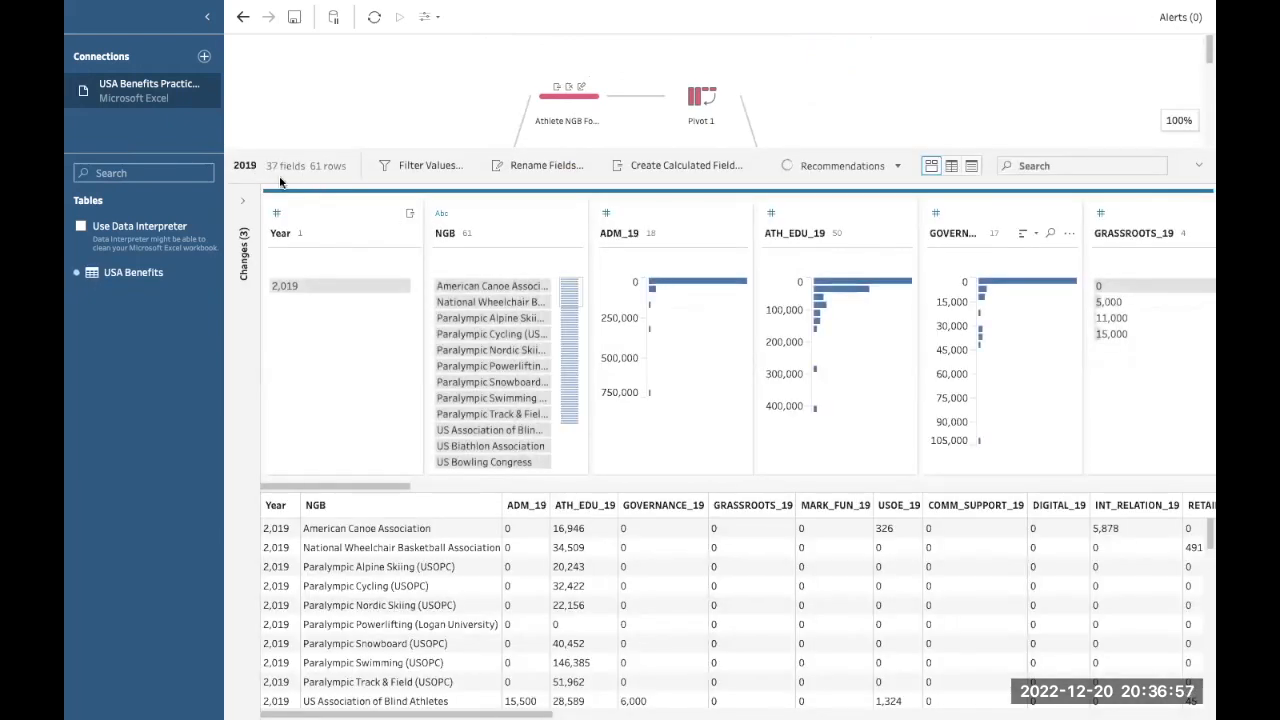
pyautogui.click(1193, 163)
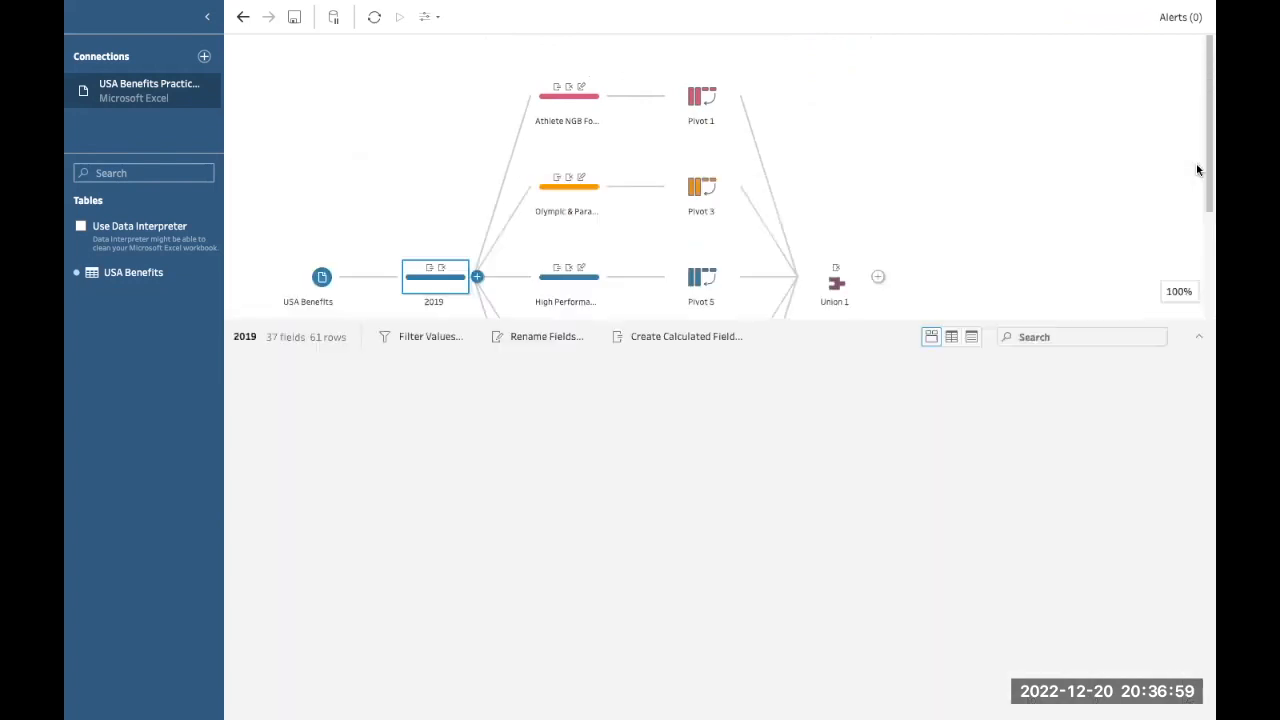
pyautogui.click(832, 278)
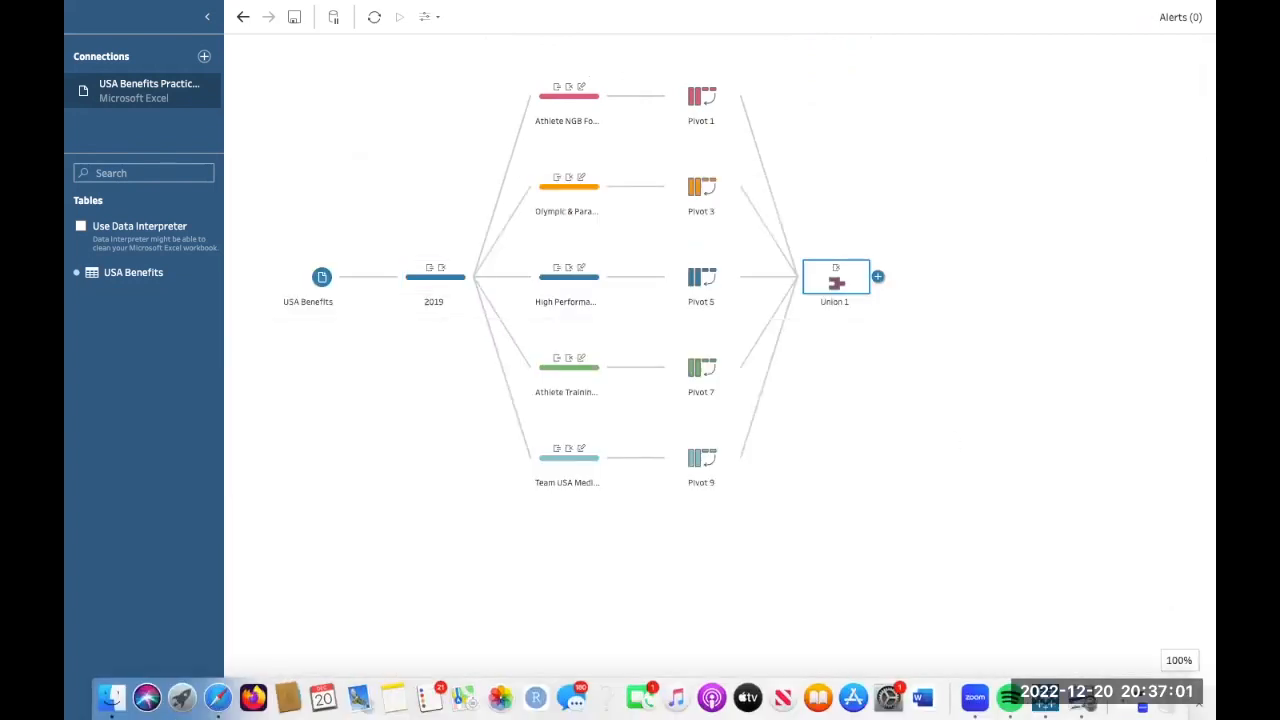
pyautogui.click(1198, 705)
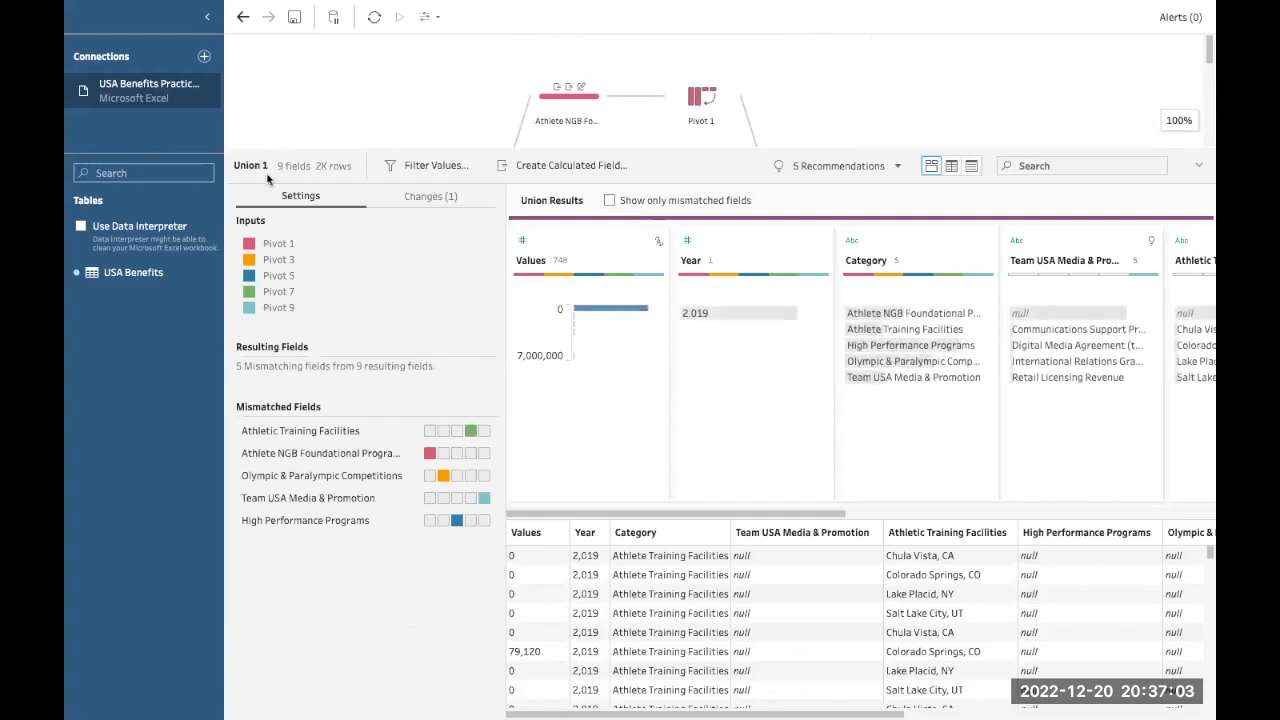
pyautogui.click(1199, 165)
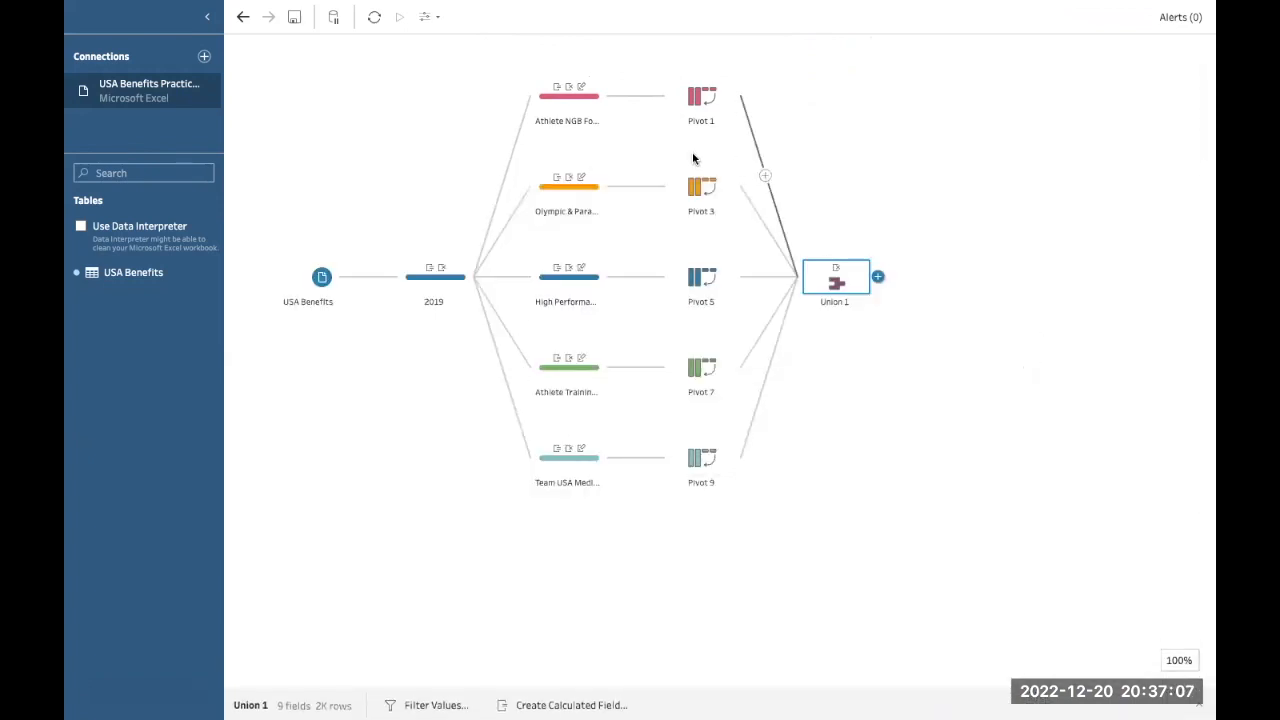
# Add a clean step after Union 1 and name it Finish.
pyautogui.click(878, 277)
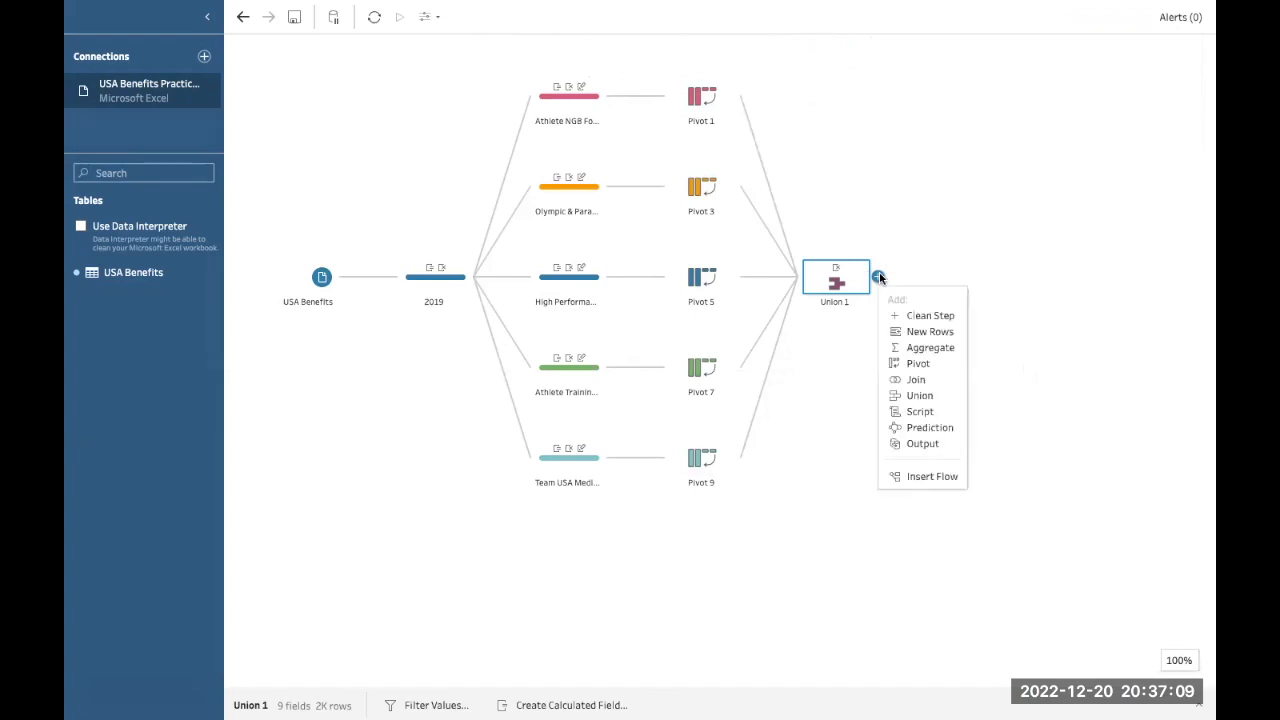
pyautogui.click(905, 316)
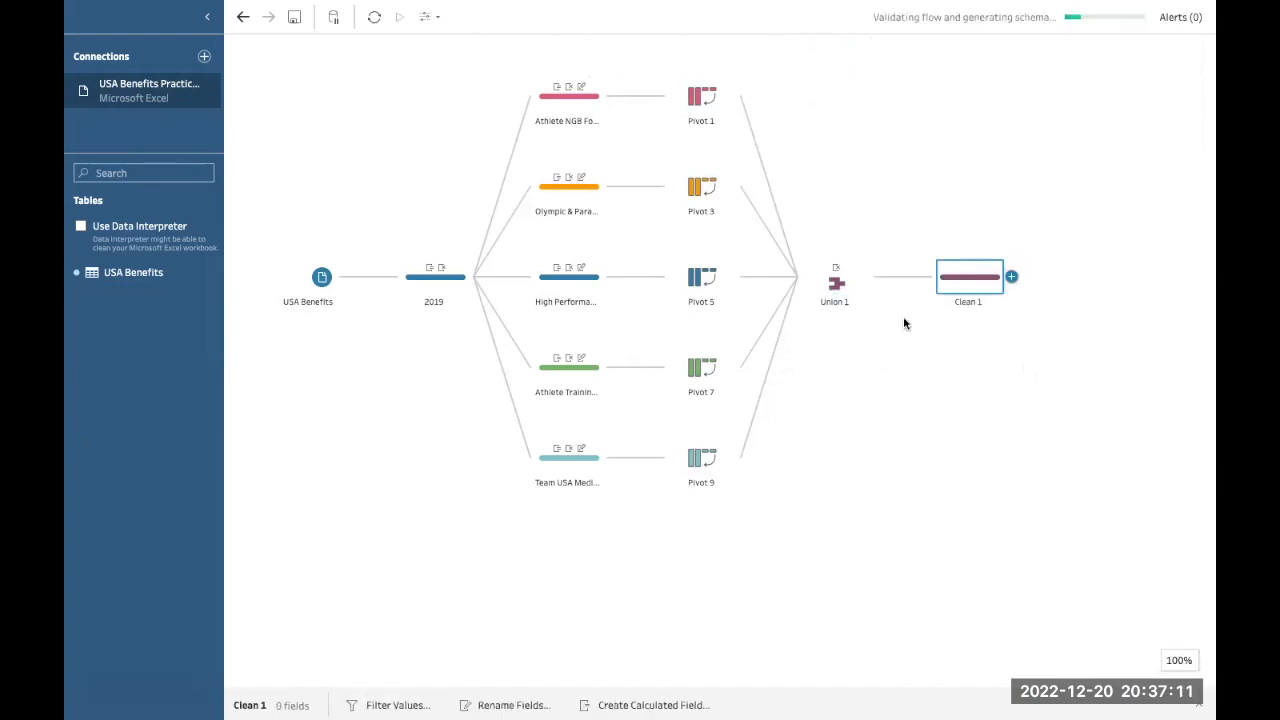
pyautogui.doubleClick(966, 301)
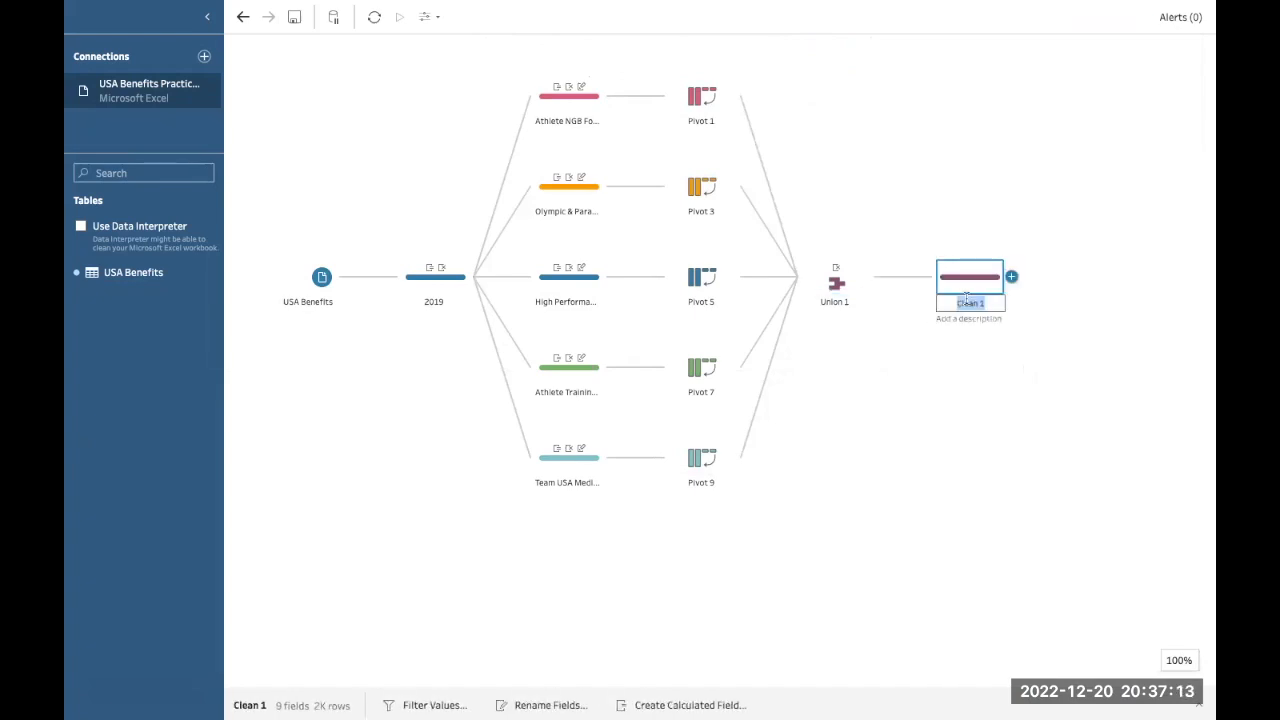
pyautogui.write('Finish')
pyautogui.click(1014, 399)
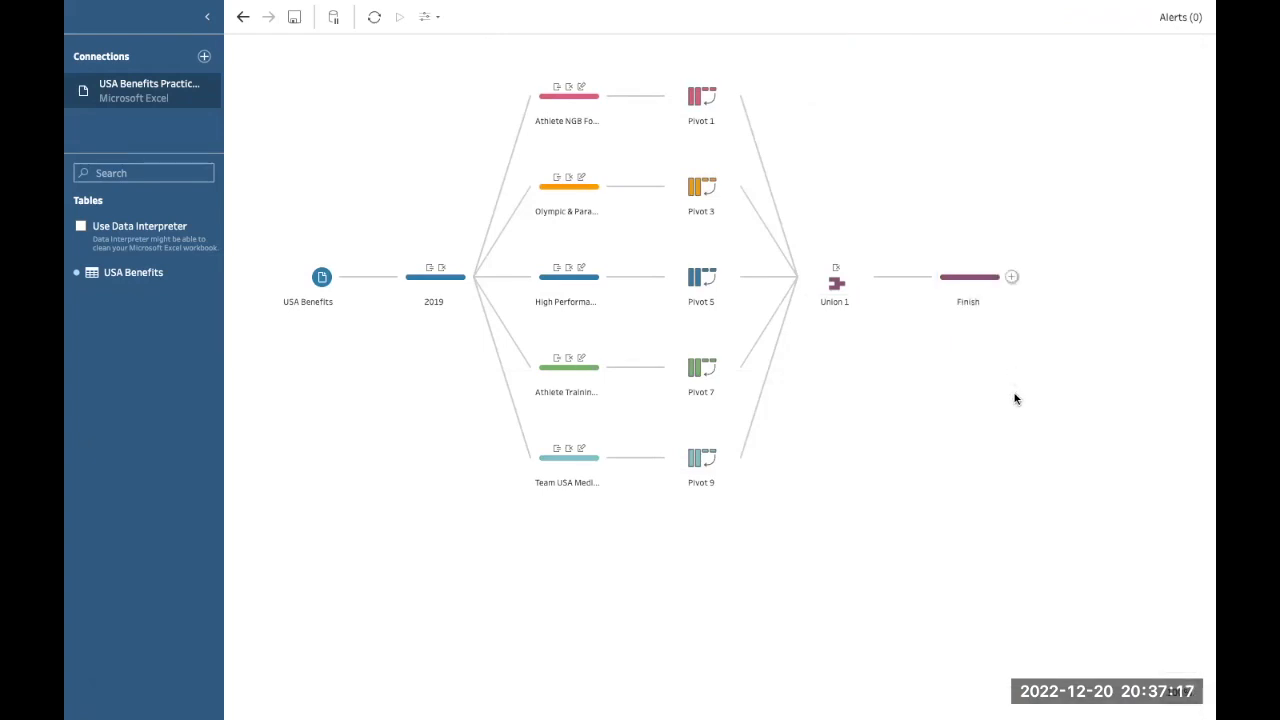
# Review the Finish step's fields and data rows, and check which operations are available for the Category field.
pyautogui.click(965, 280)
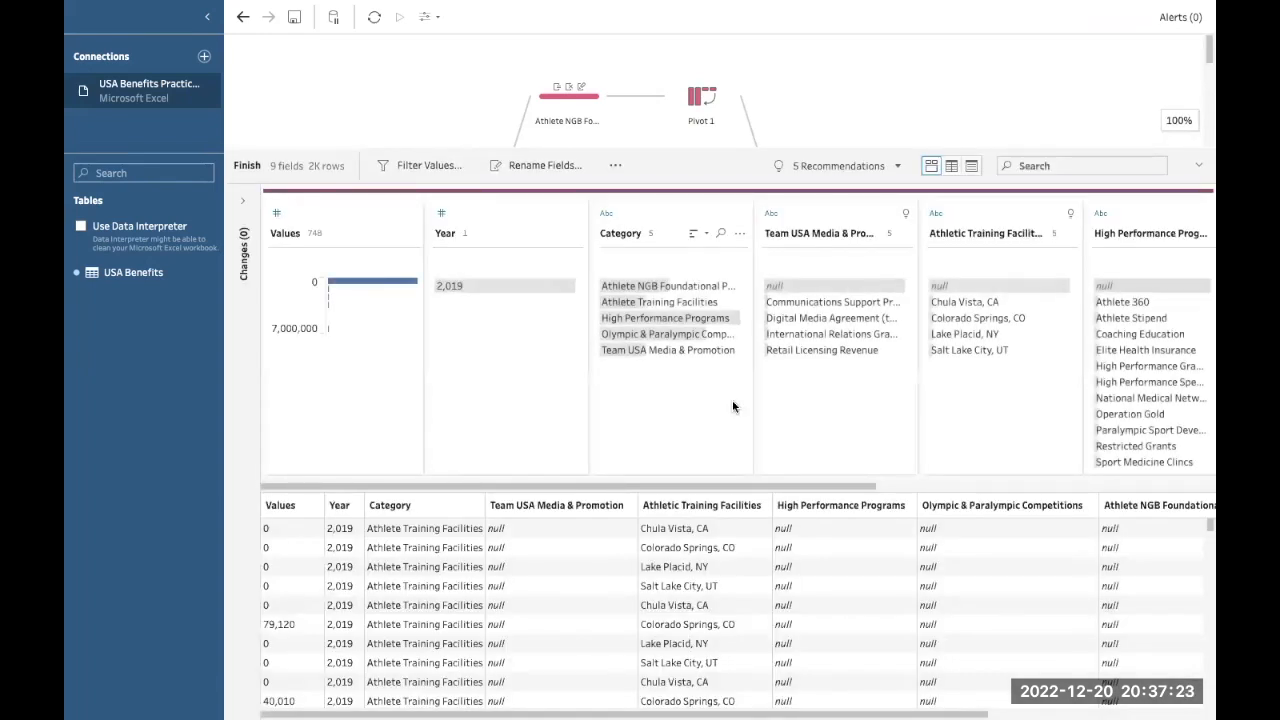
pyautogui.hscroll(5, 700, 570)
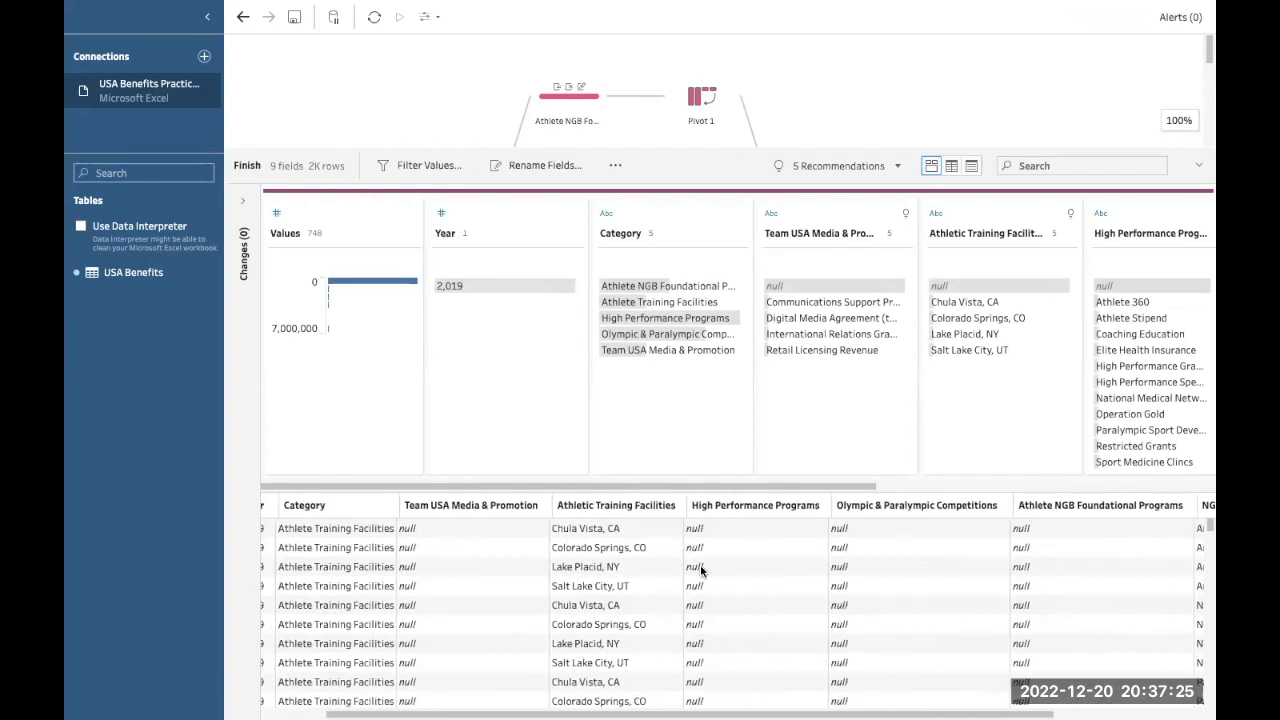
pyautogui.hscroll(3, 700, 565)
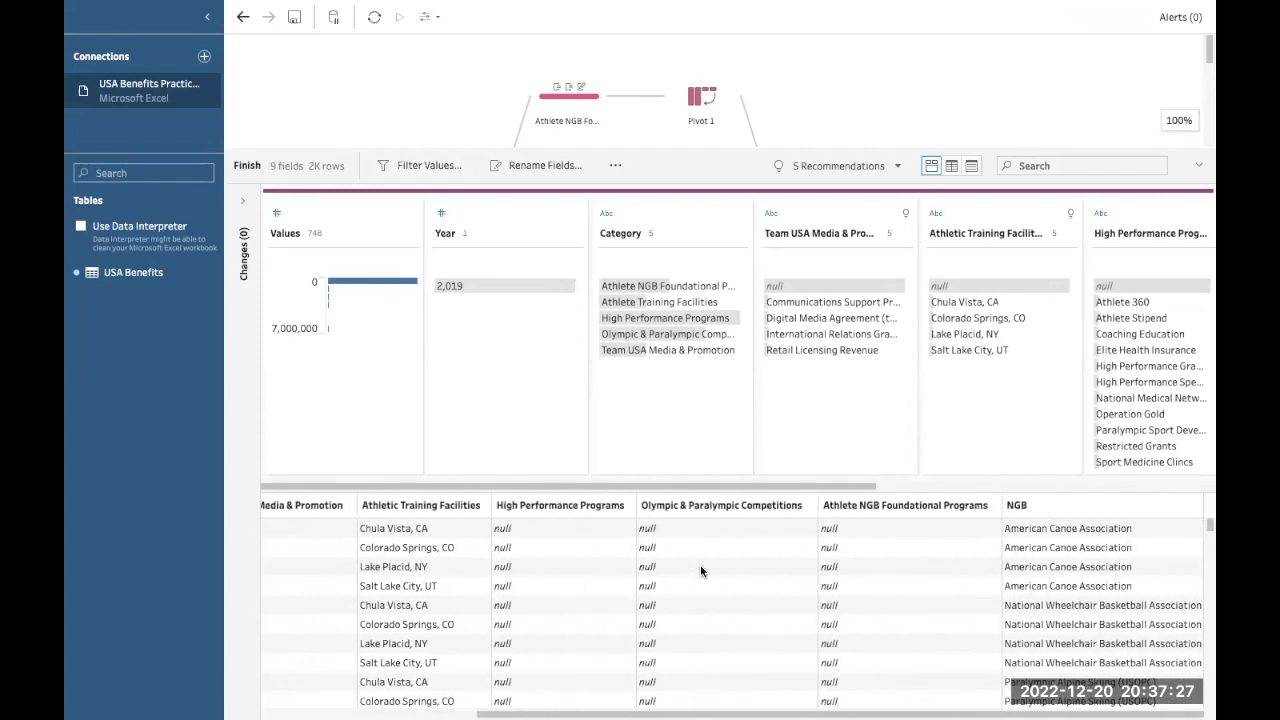
pyautogui.hscroll(-8, 700, 565)
pyautogui.scroll(-2, 700, 568)
pyautogui.scroll(-5, 700, 571)
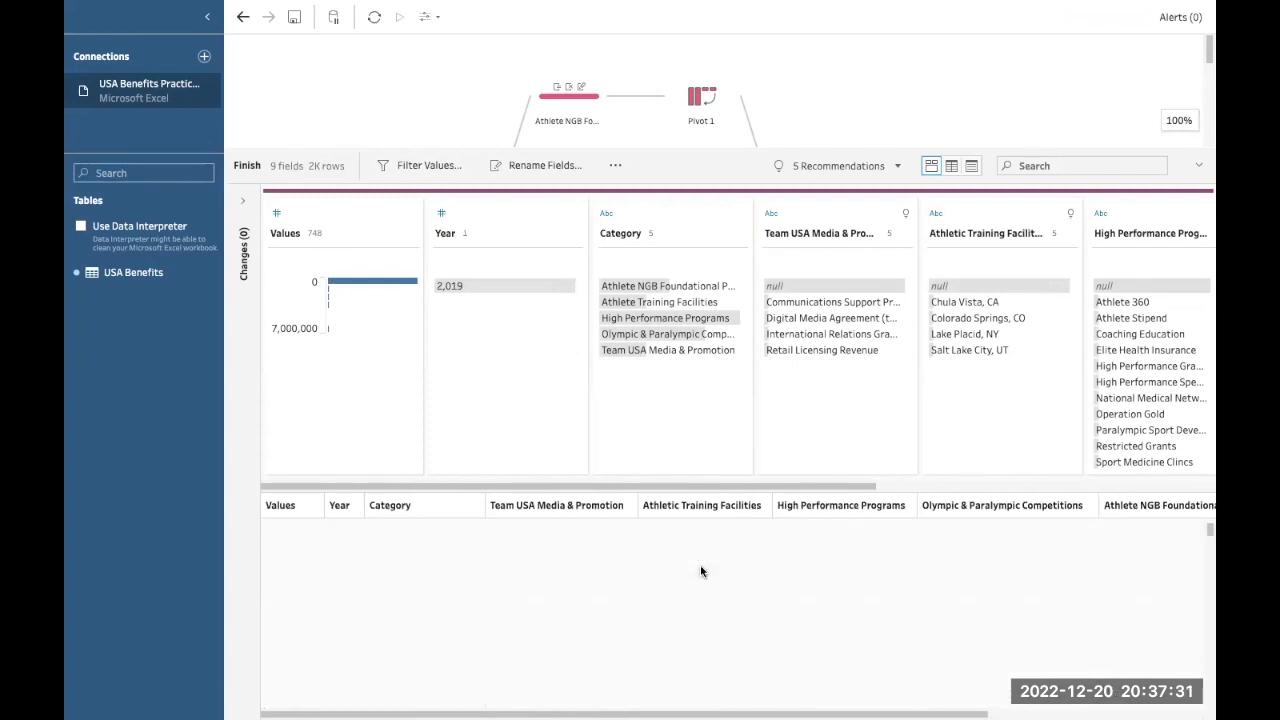
pyautogui.click(632, 236)
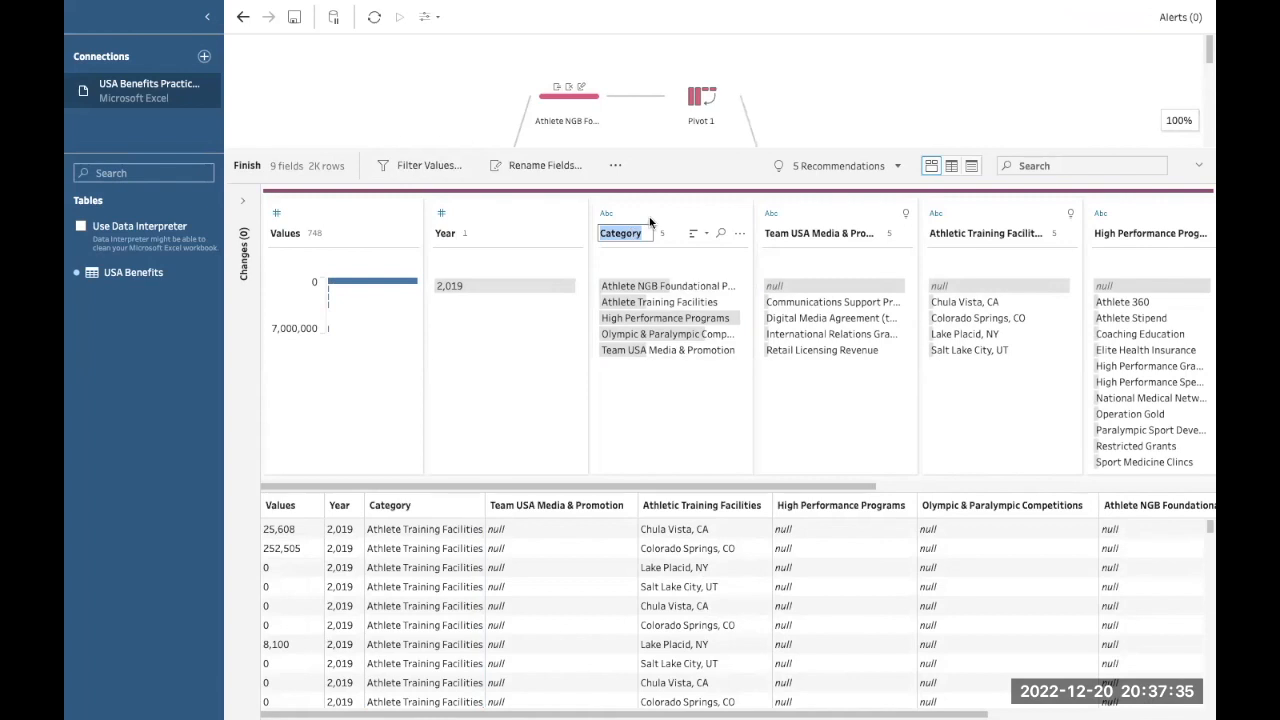
pyautogui.click(726, 166)
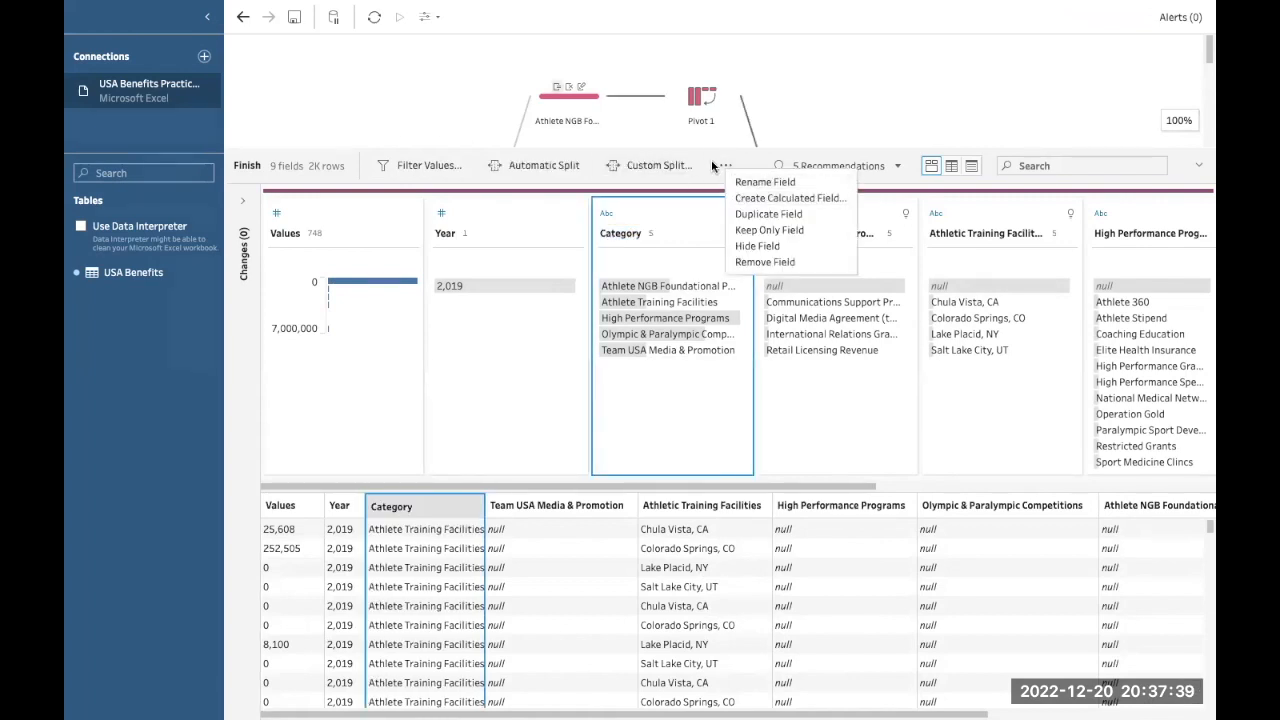
pyautogui.click(714, 166)
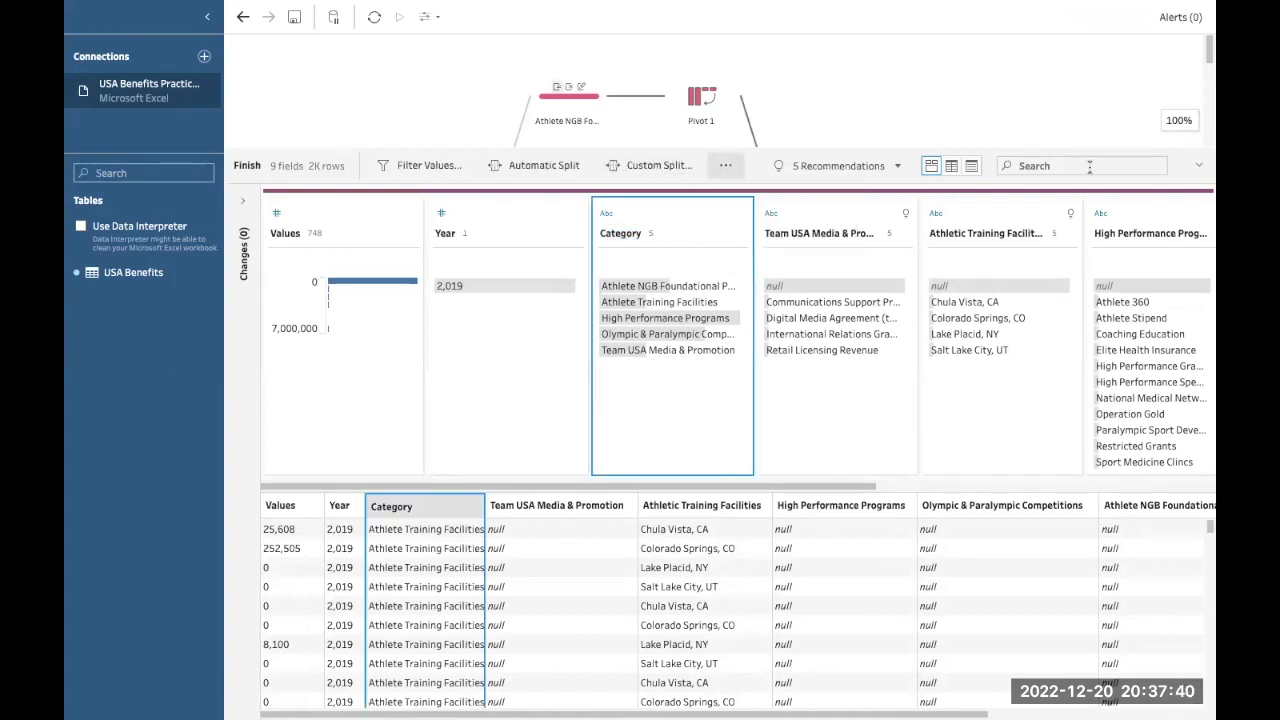
# Add an output step after Finish and try running it, cancelling the replacement of the existing Output.hyper.
pyautogui.click(1200, 170)
pyautogui.click(1010, 277)
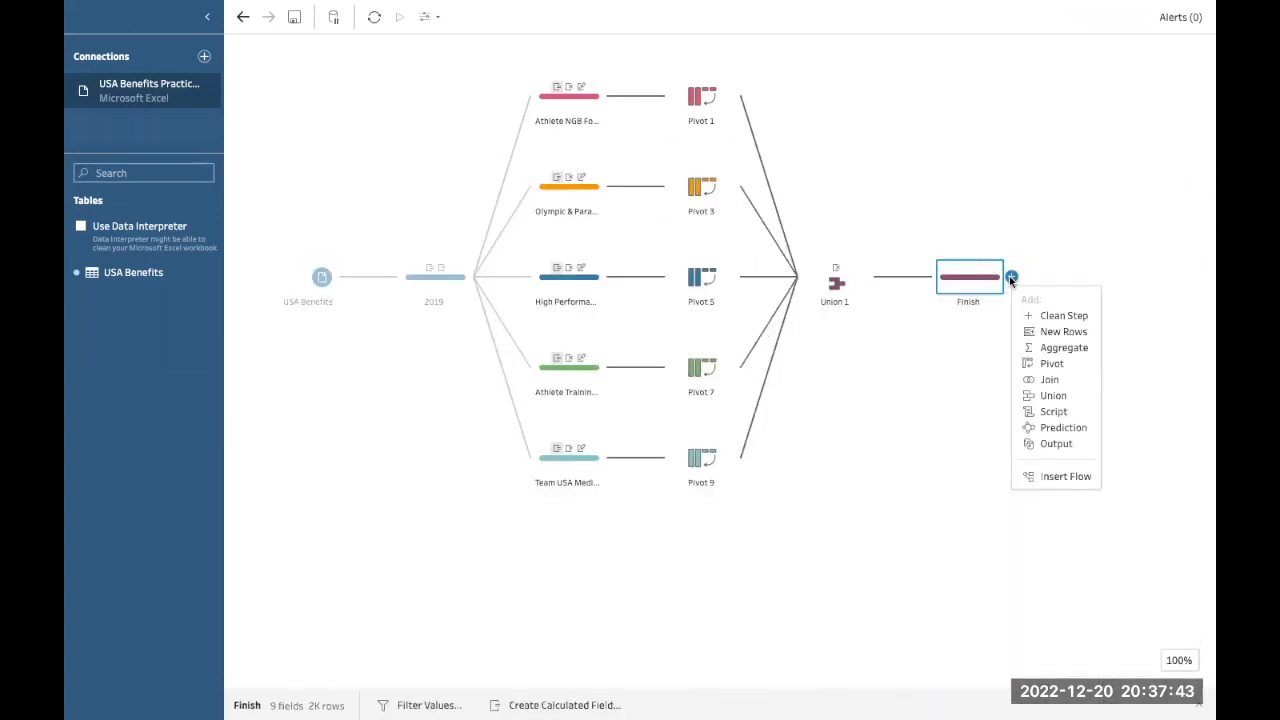
pyautogui.click(1035, 444)
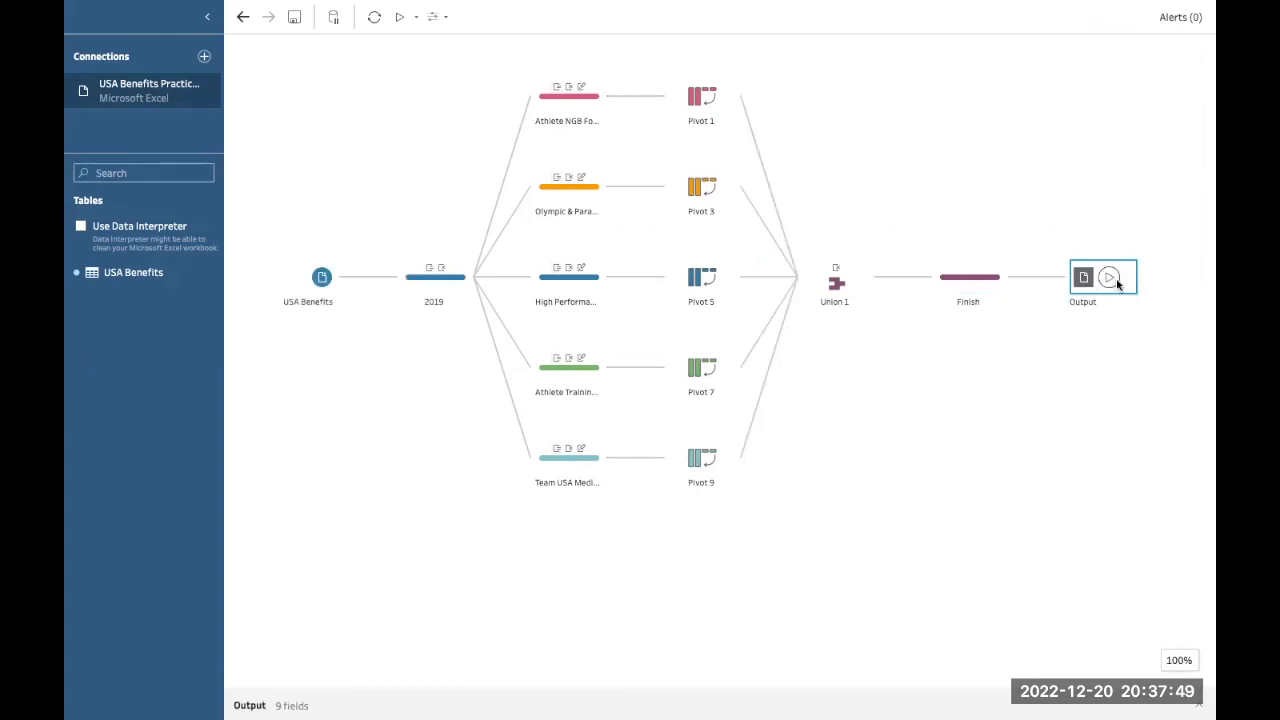
pyautogui.click(1109, 279)
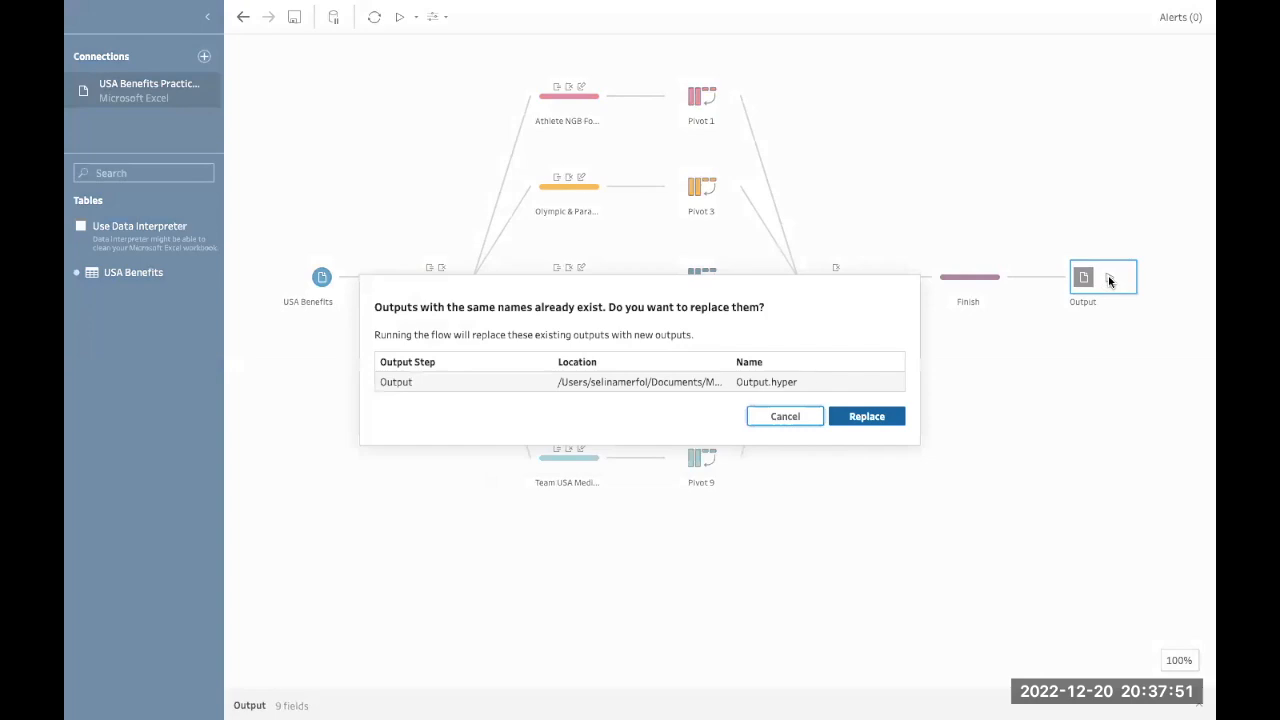
pyautogui.click(777, 417)
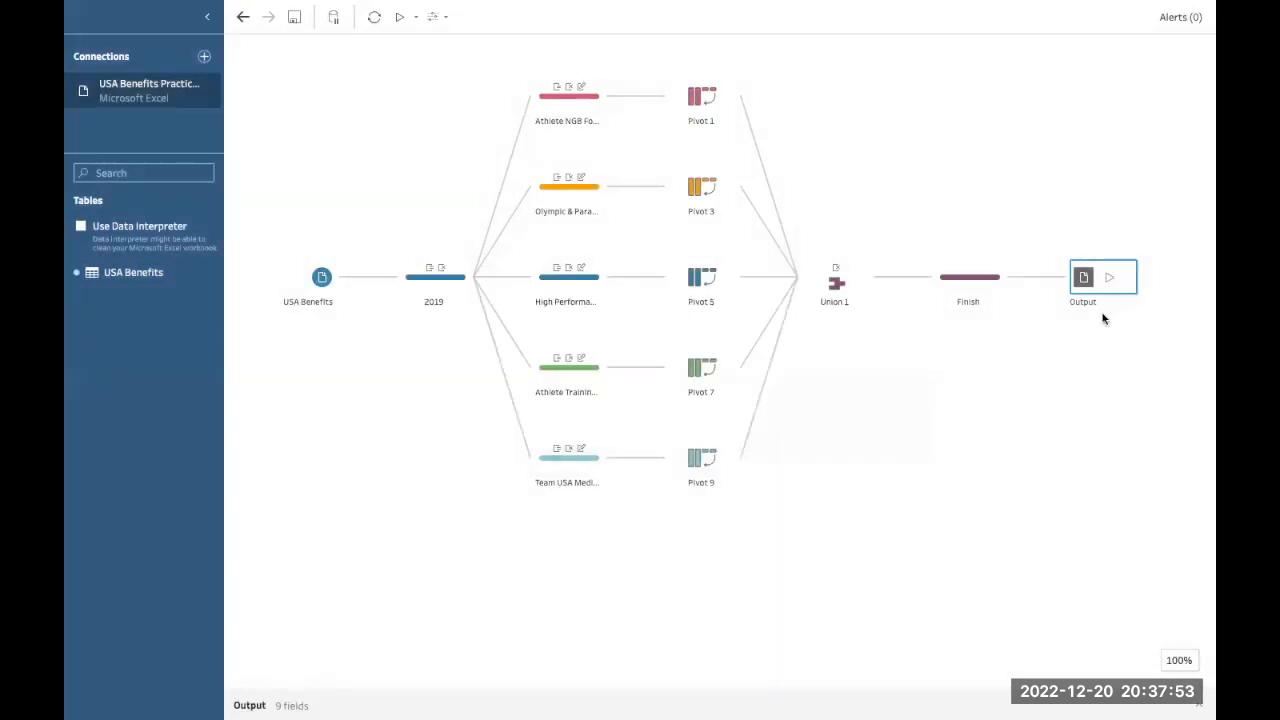
# Name the output file Test Set and run the flow to save it.
pyautogui.click(1198, 705)
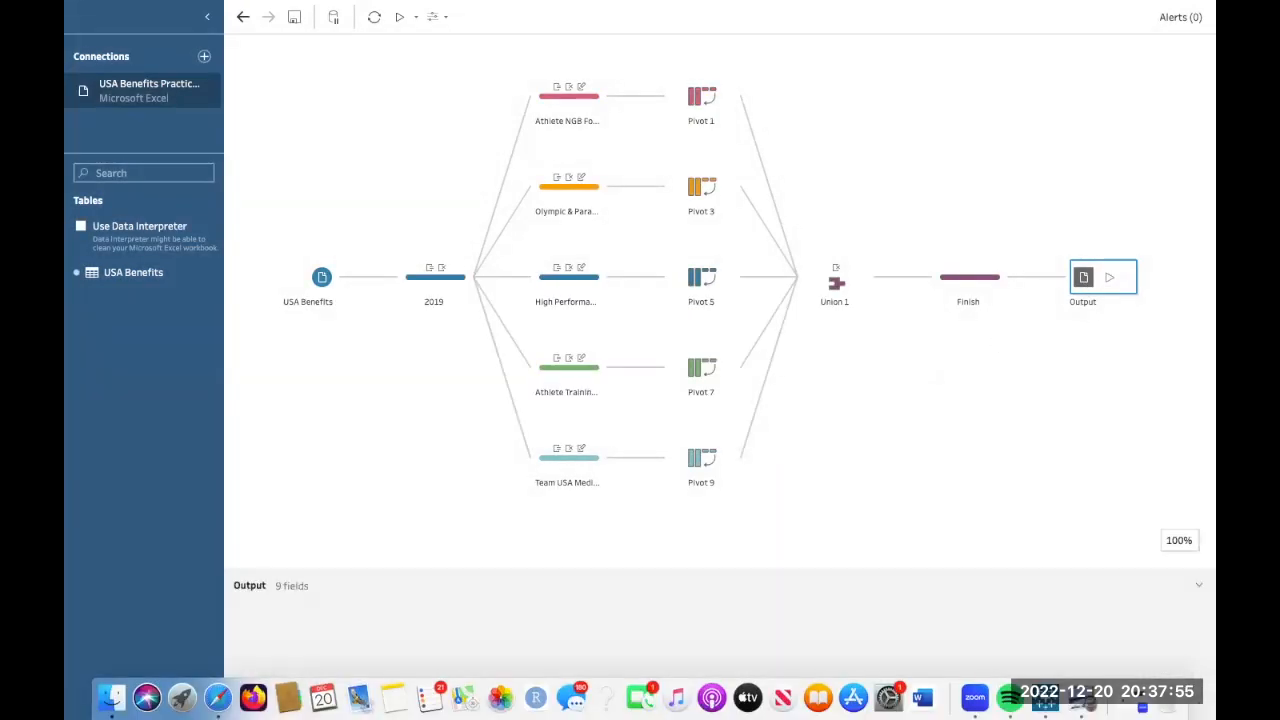
pyautogui.doubleClick(259, 296)
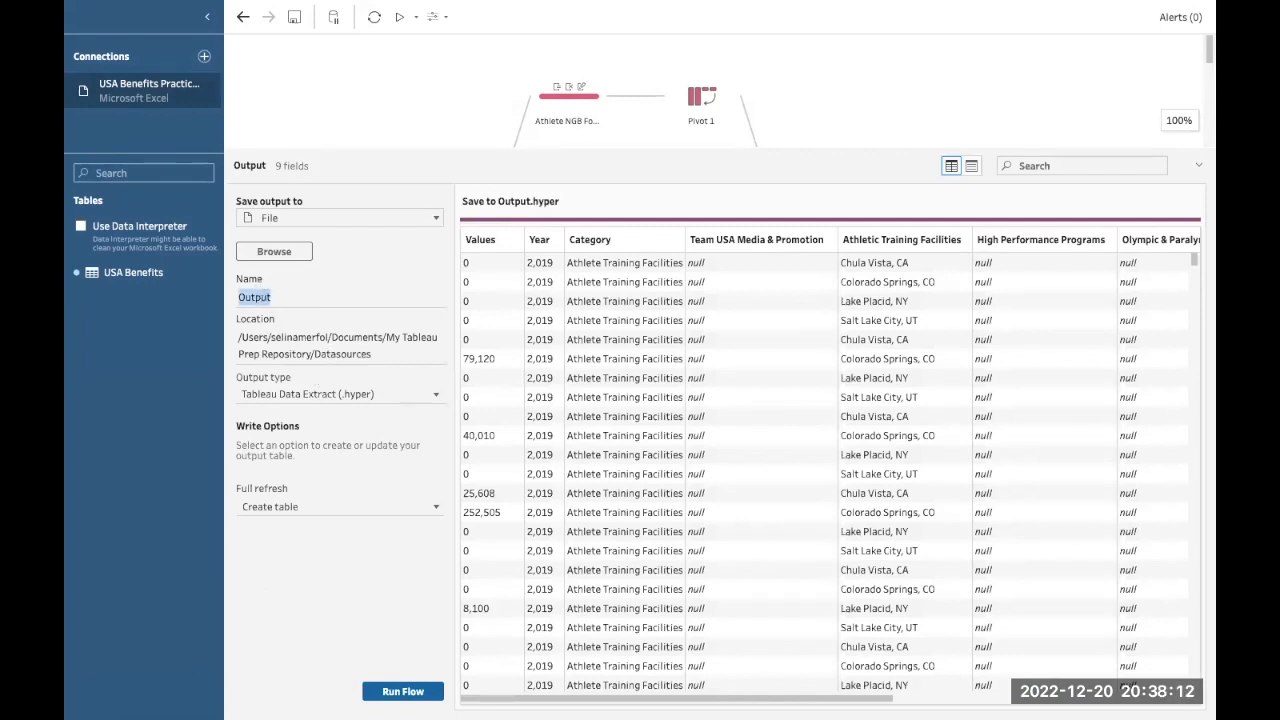
pyautogui.write('Test Set')
pyautogui.click(398, 691)
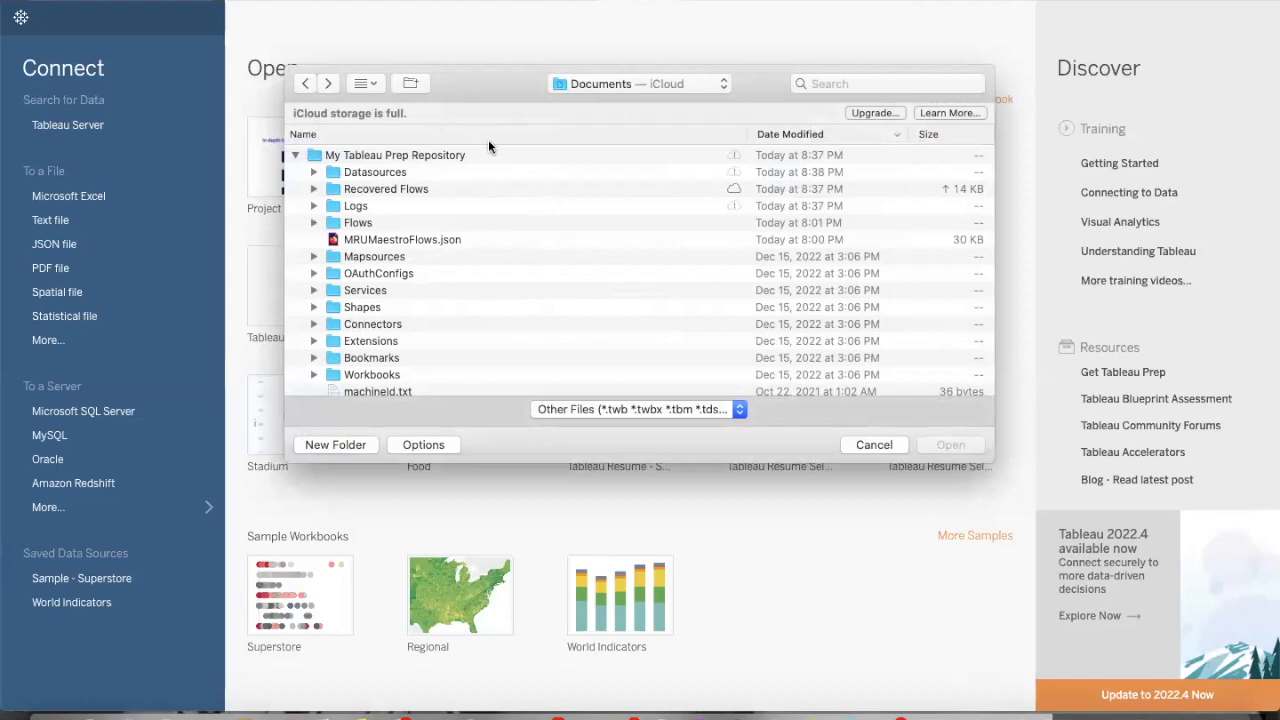
# In Tableau Desktop, open the Test Set.hyper extract from the Tableau Prep repository's Datasources folder.
pyautogui.doubleClick(357, 172)
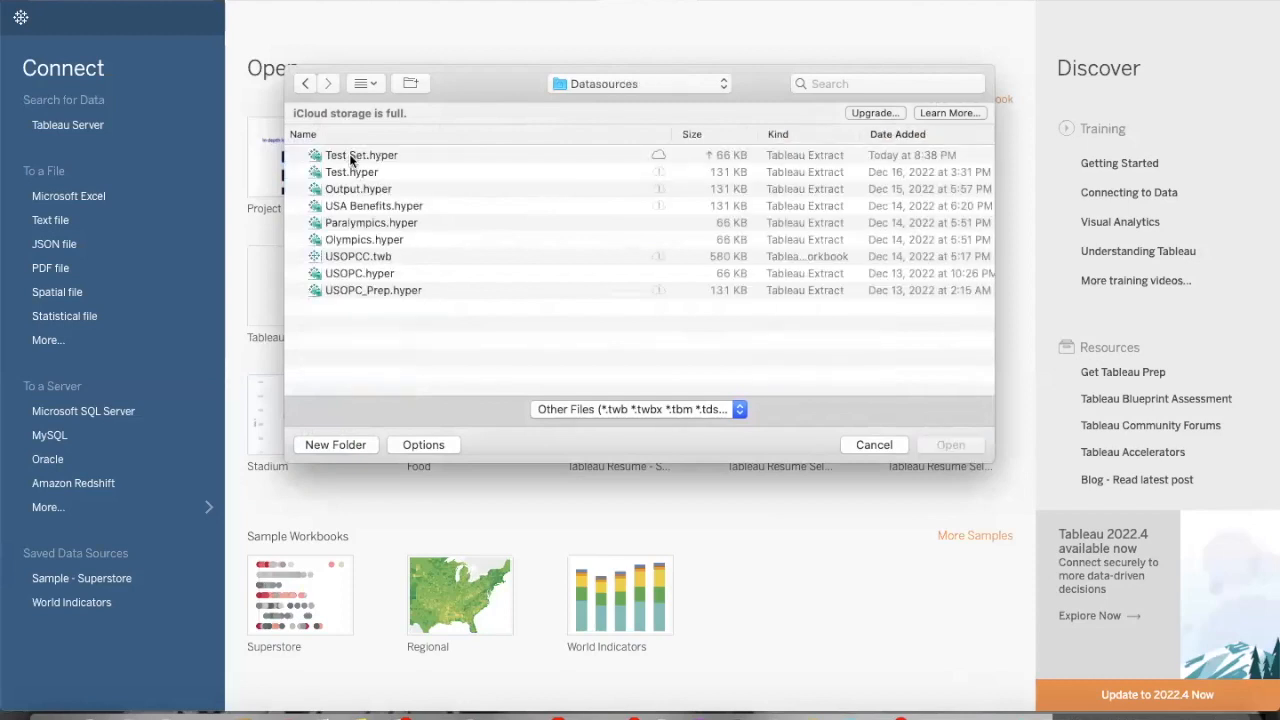
pyautogui.doubleClick(350, 160)
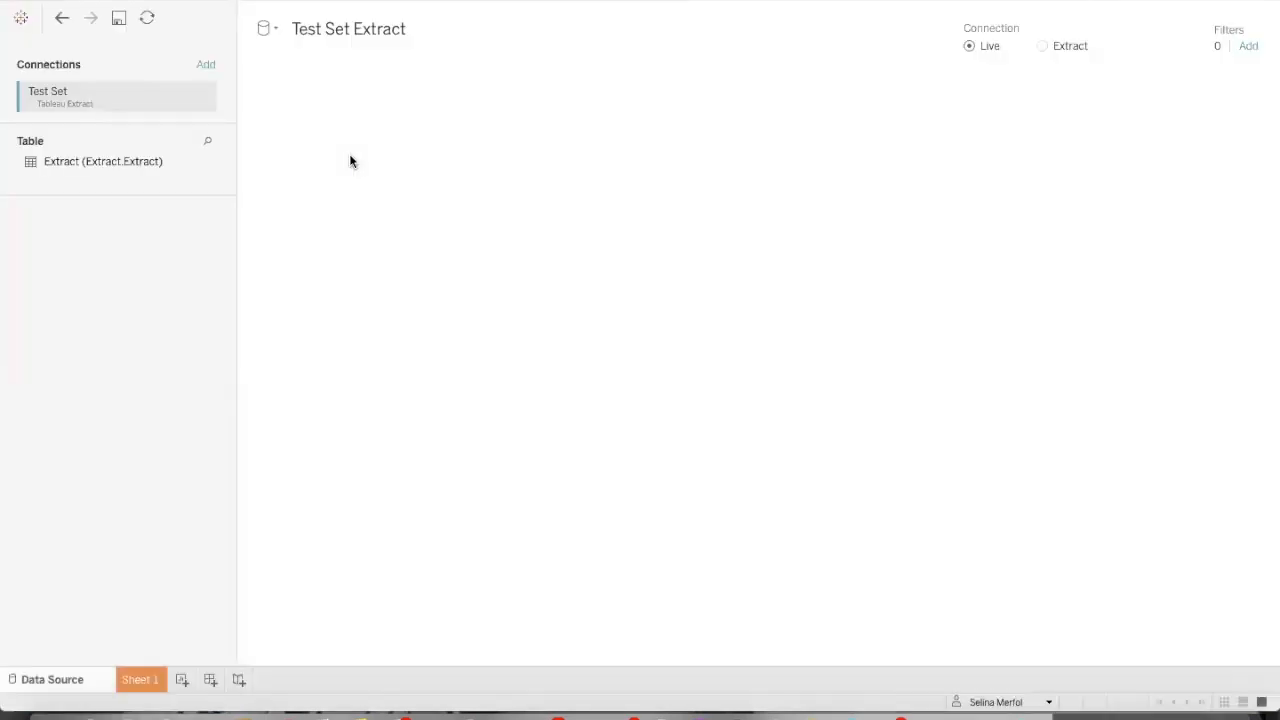
# Add the Extract table to the data source and review its fields and data rows.
pyautogui.doubleClick(157, 165)
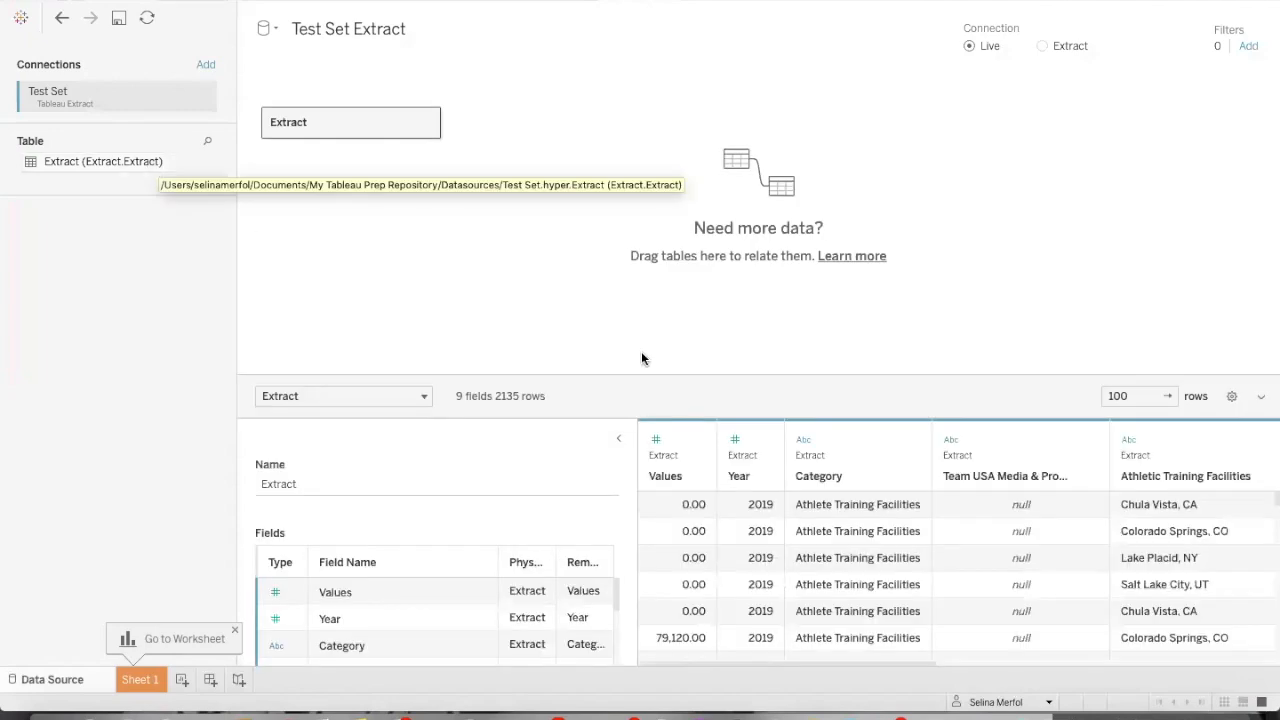
pyautogui.scroll(-3, 731, 531)
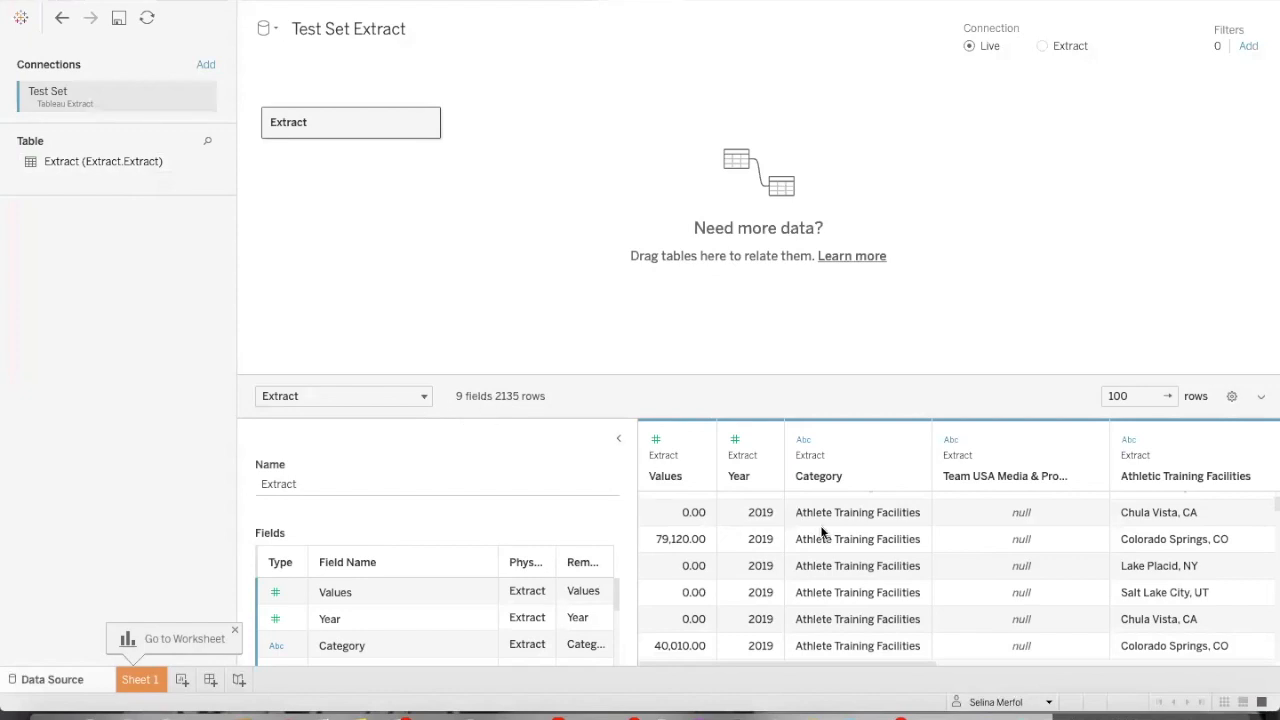
pyautogui.hscroll(10, 822, 530)
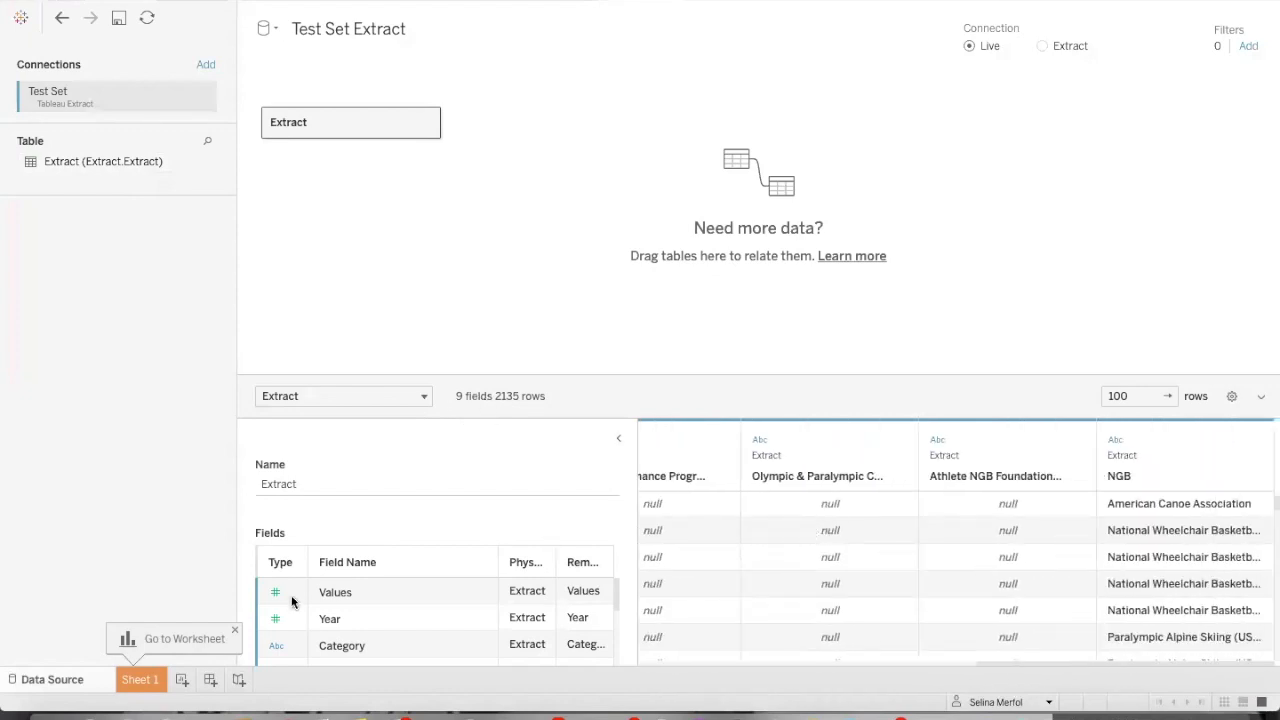
# On Sheet 1, build a bar chart of summed Values by Category and inspect the individual bars.
pyautogui.click(141, 679)
pyautogui.click(1240, 24)
pyautogui.click(1234, 24)
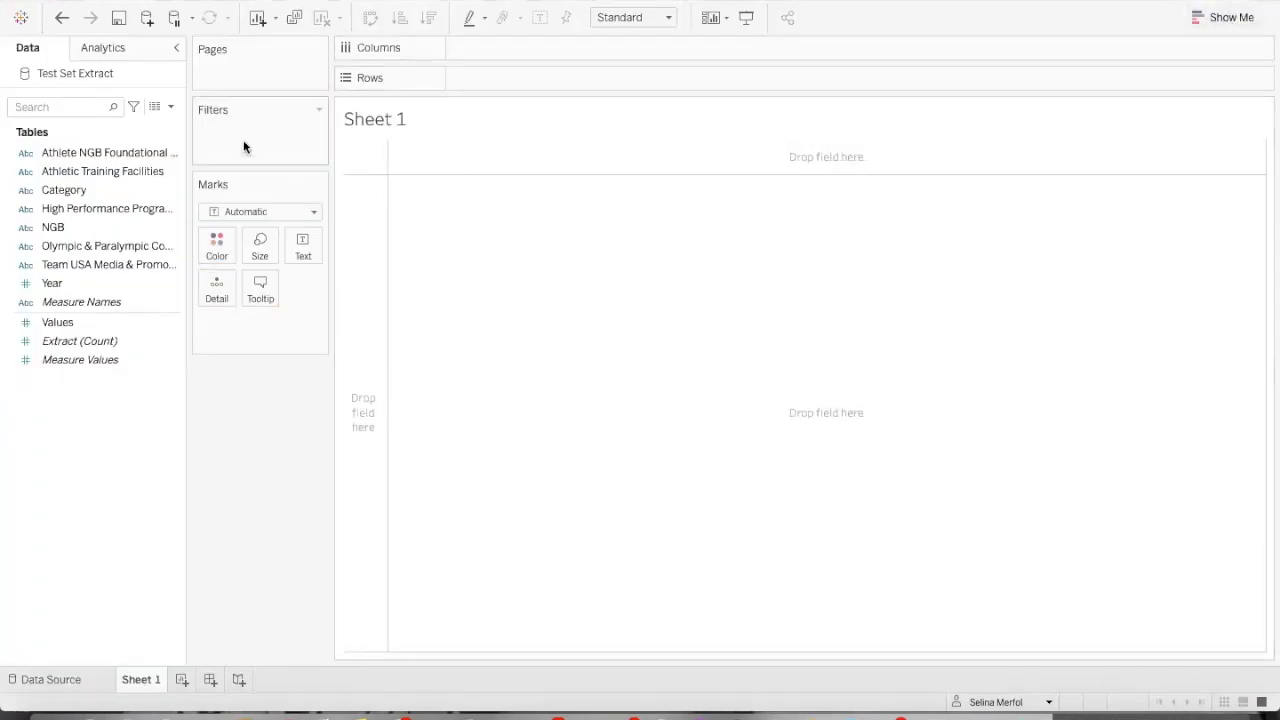
pyautogui.moveTo(100, 323); pyautogui.dragTo(506, 84)
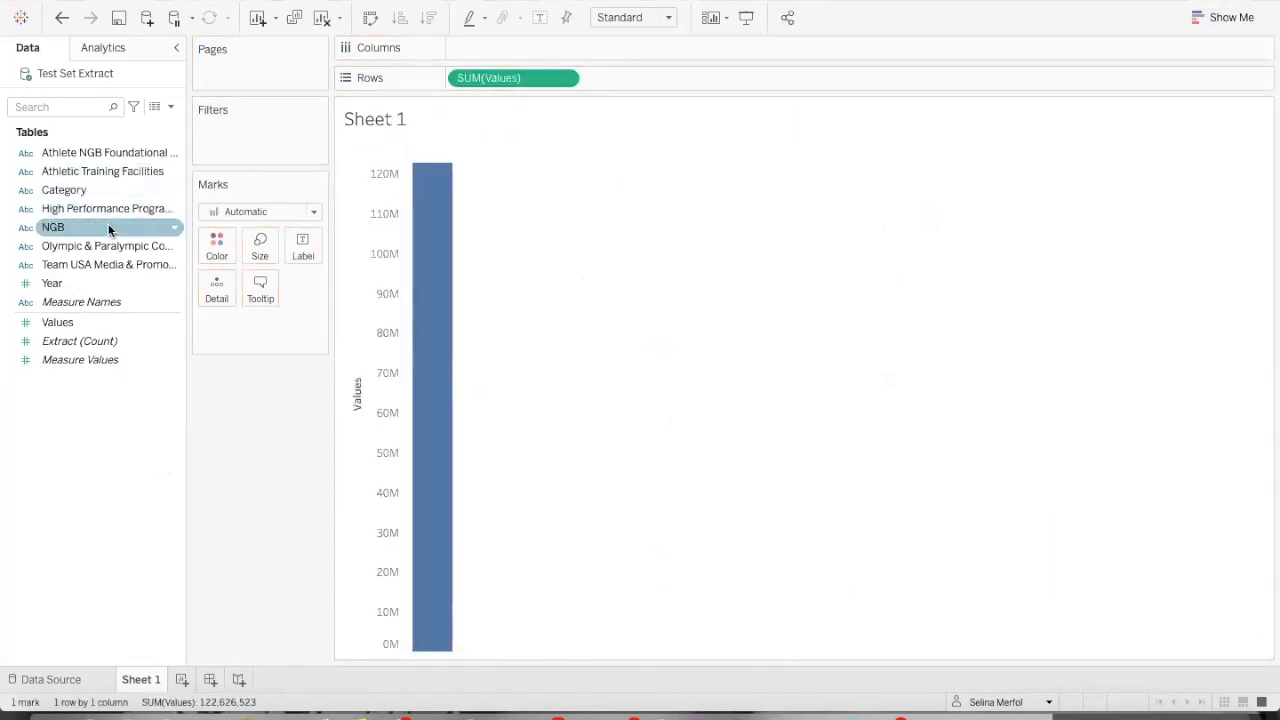
pyautogui.moveTo(79, 189); pyautogui.dragTo(496, 56)
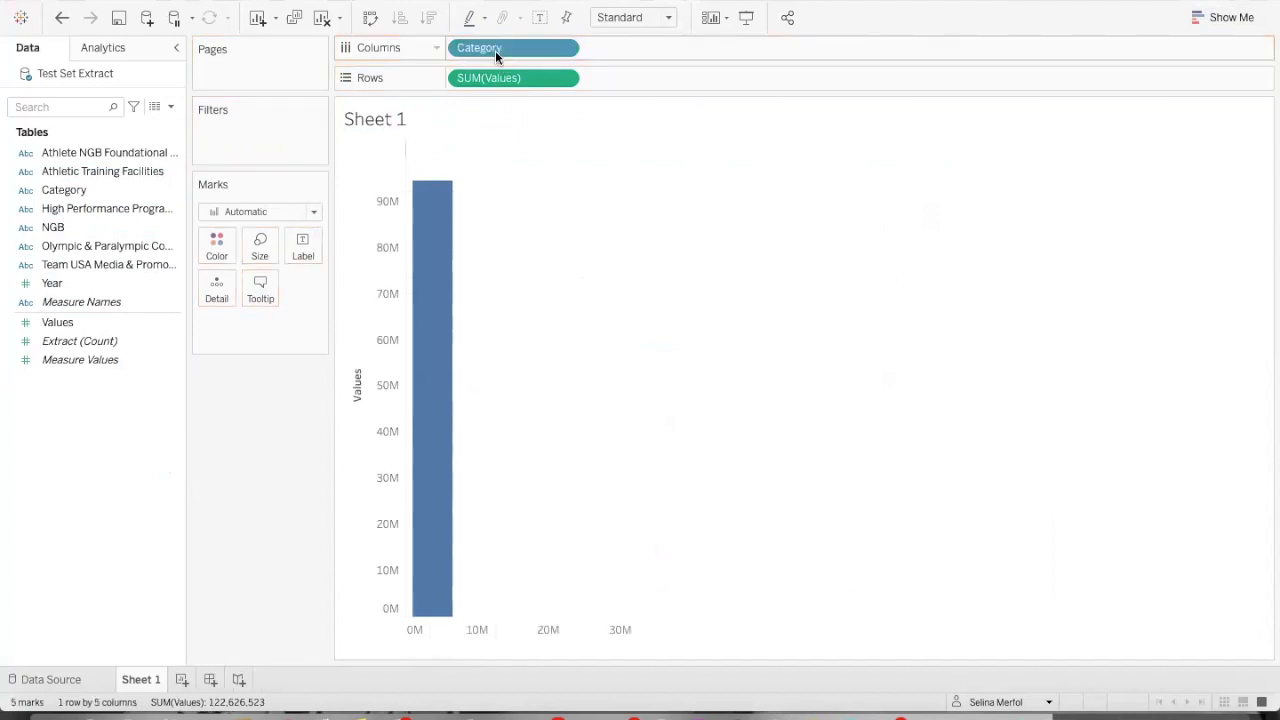
pyautogui.moveTo(546, 266)
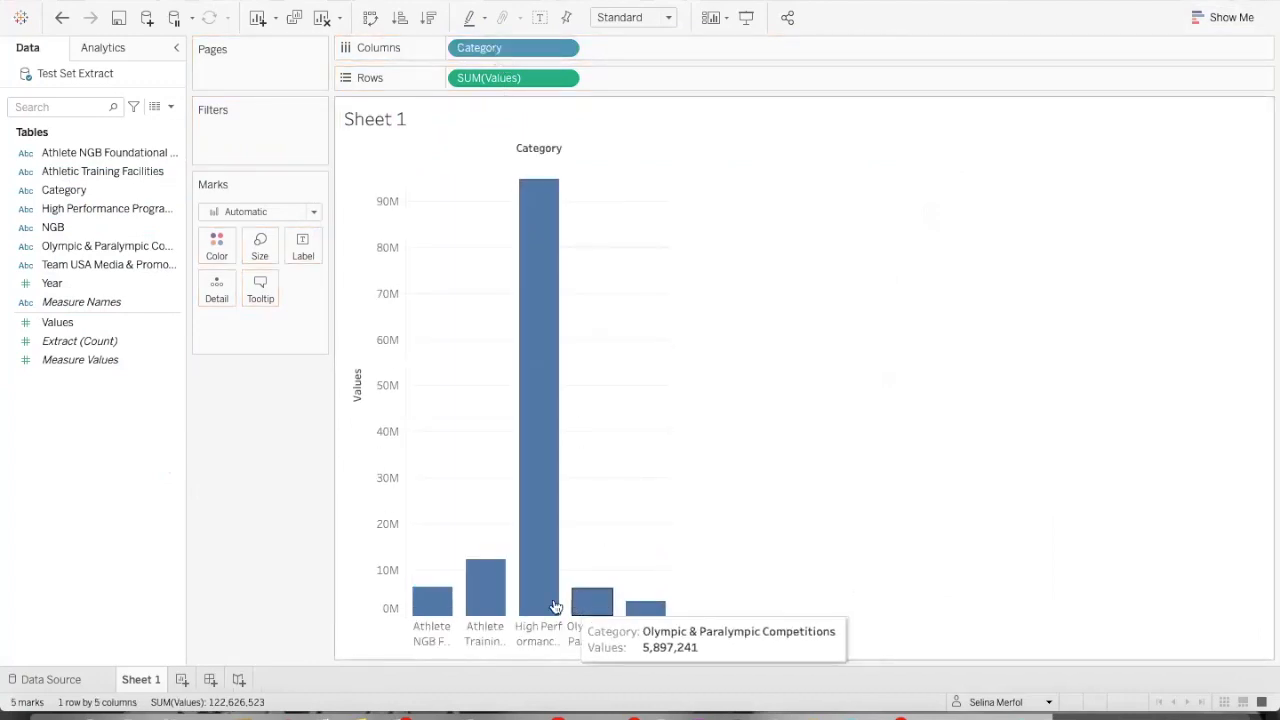
pyautogui.moveTo(429, 605)
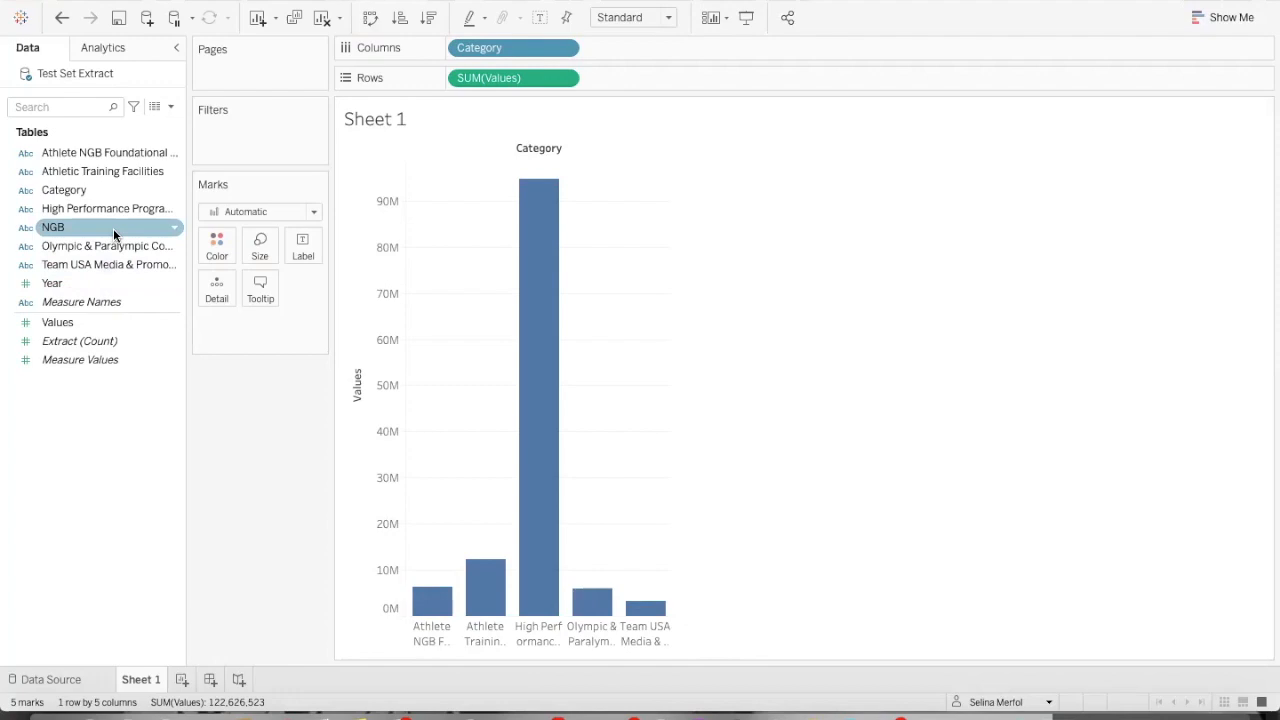
# Filter the chart by NGB to American Canoe Association only and inspect the category bars.
pyautogui.moveTo(113, 228); pyautogui.dragTo(244, 142)
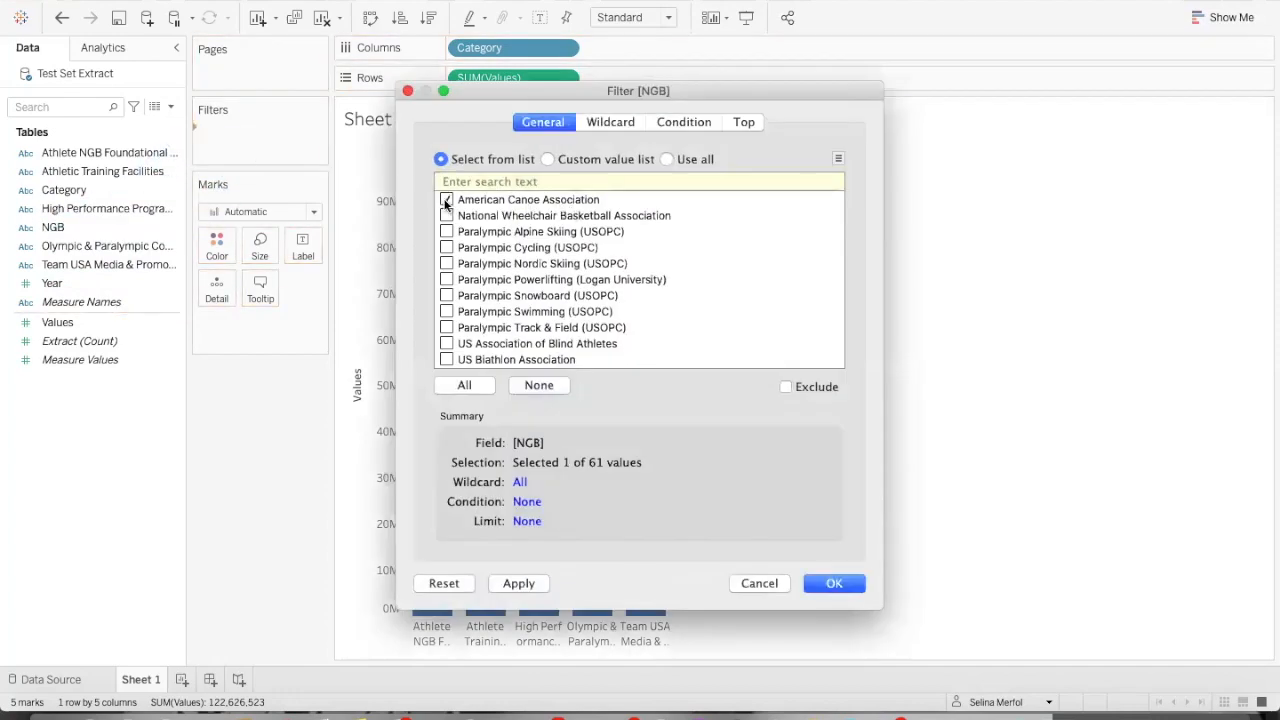
pyautogui.click(835, 584)
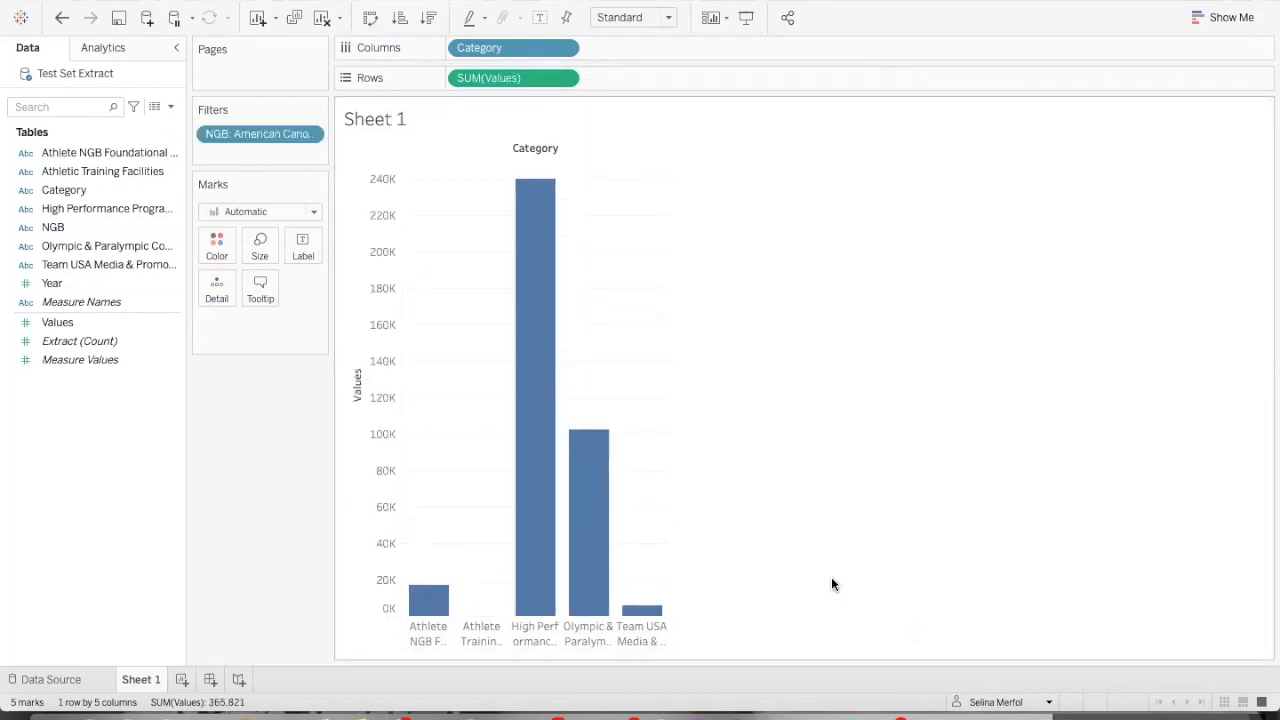
pyautogui.moveTo(550, 603)
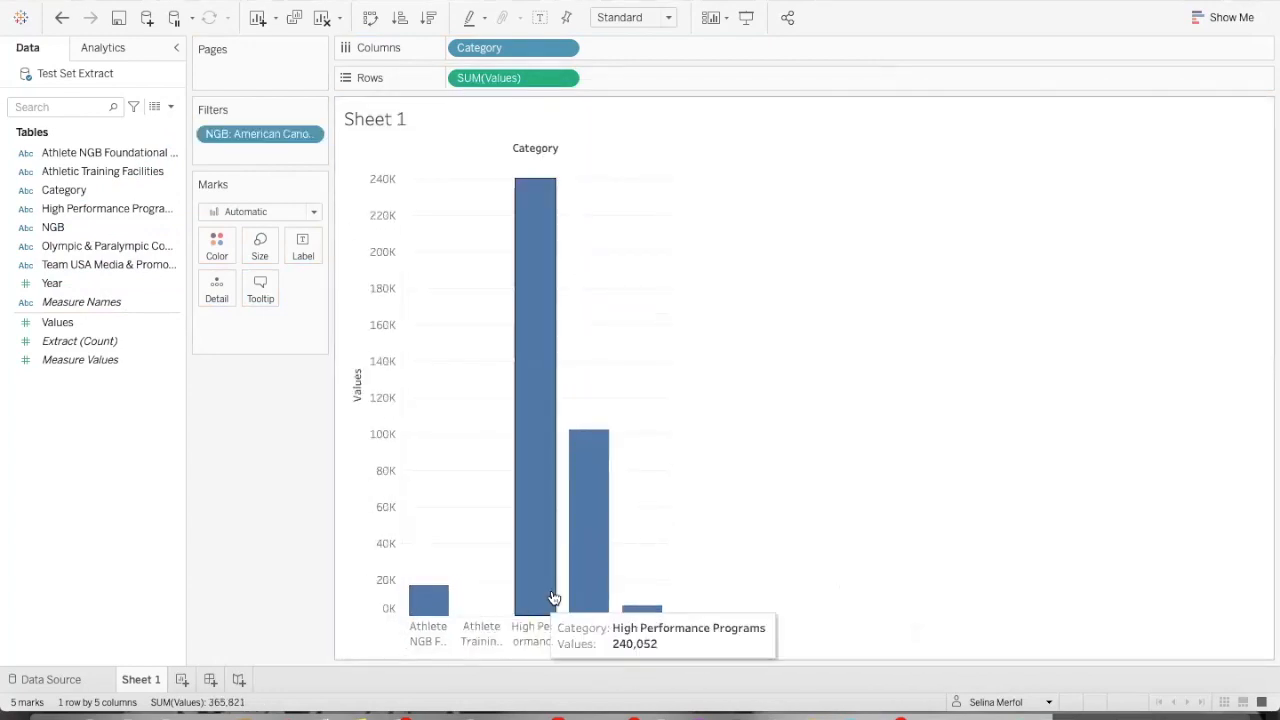
pyautogui.moveTo(632, 611)
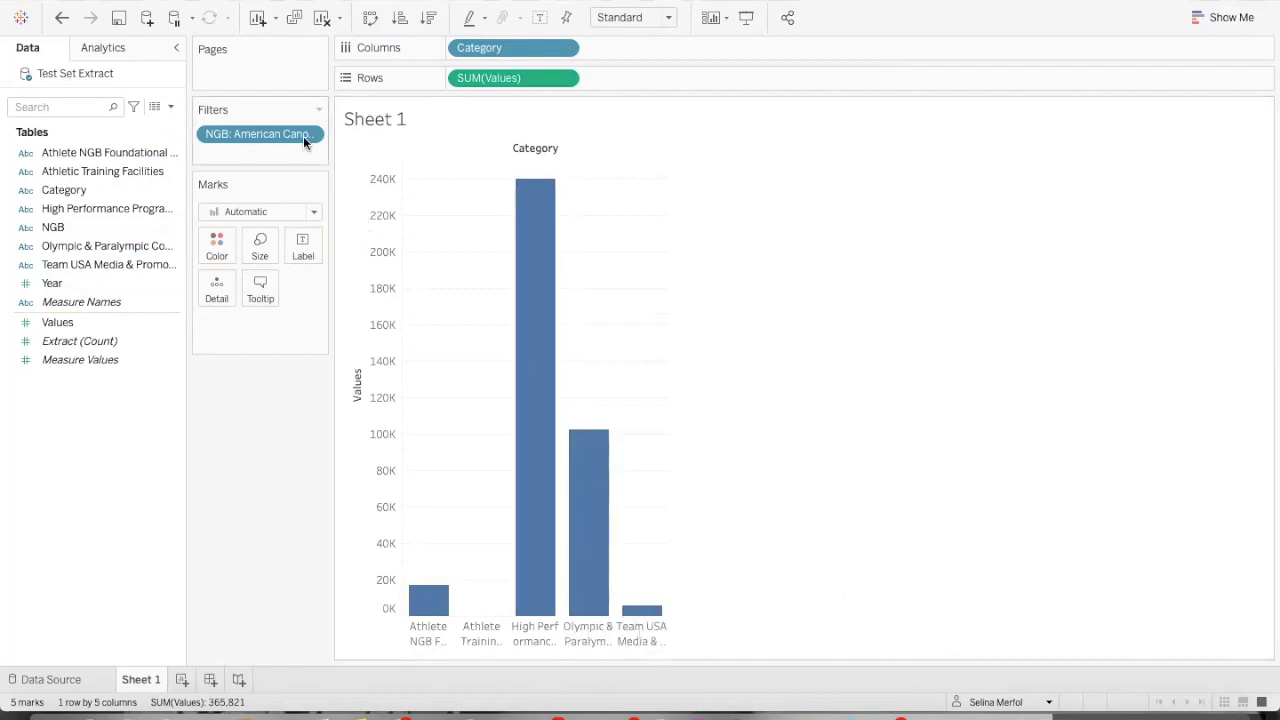
# Replace Category with High Performance Programs as the column dimension and exclude the Null bar.
pyautogui.moveTo(486, 49); pyautogui.dragTo(253, 400)
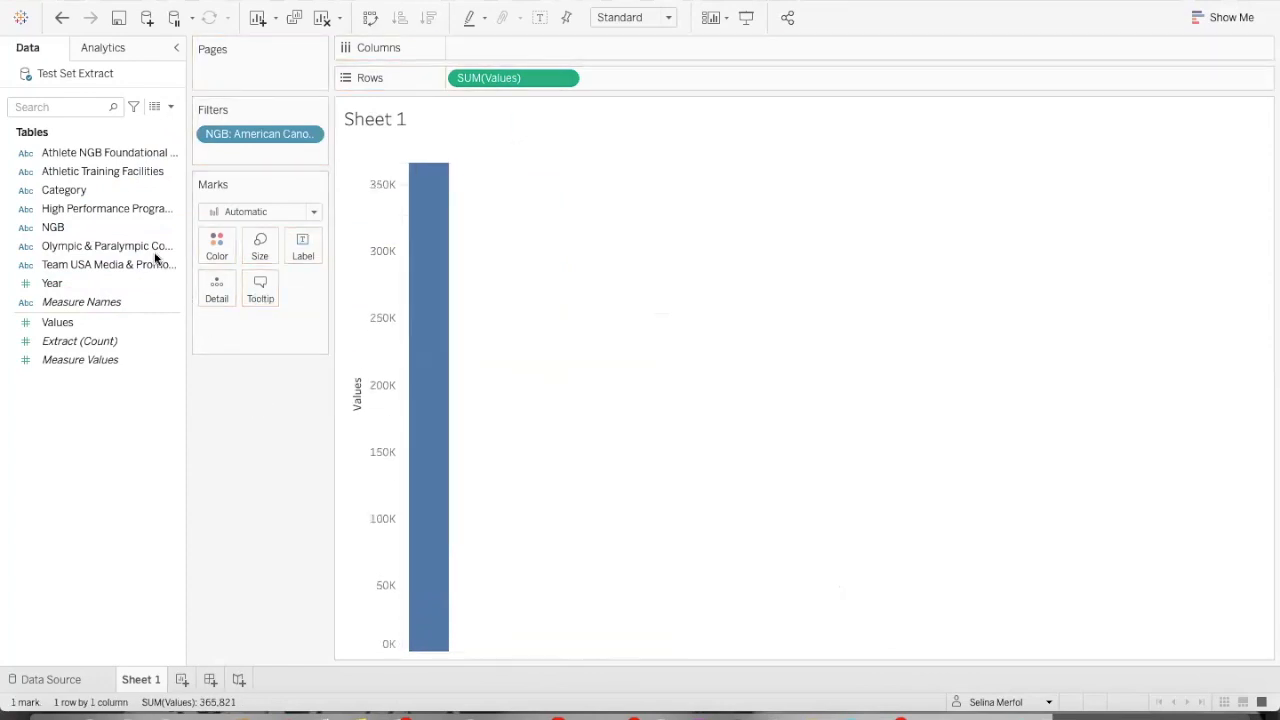
pyautogui.moveTo(131, 214); pyautogui.dragTo(534, 52)
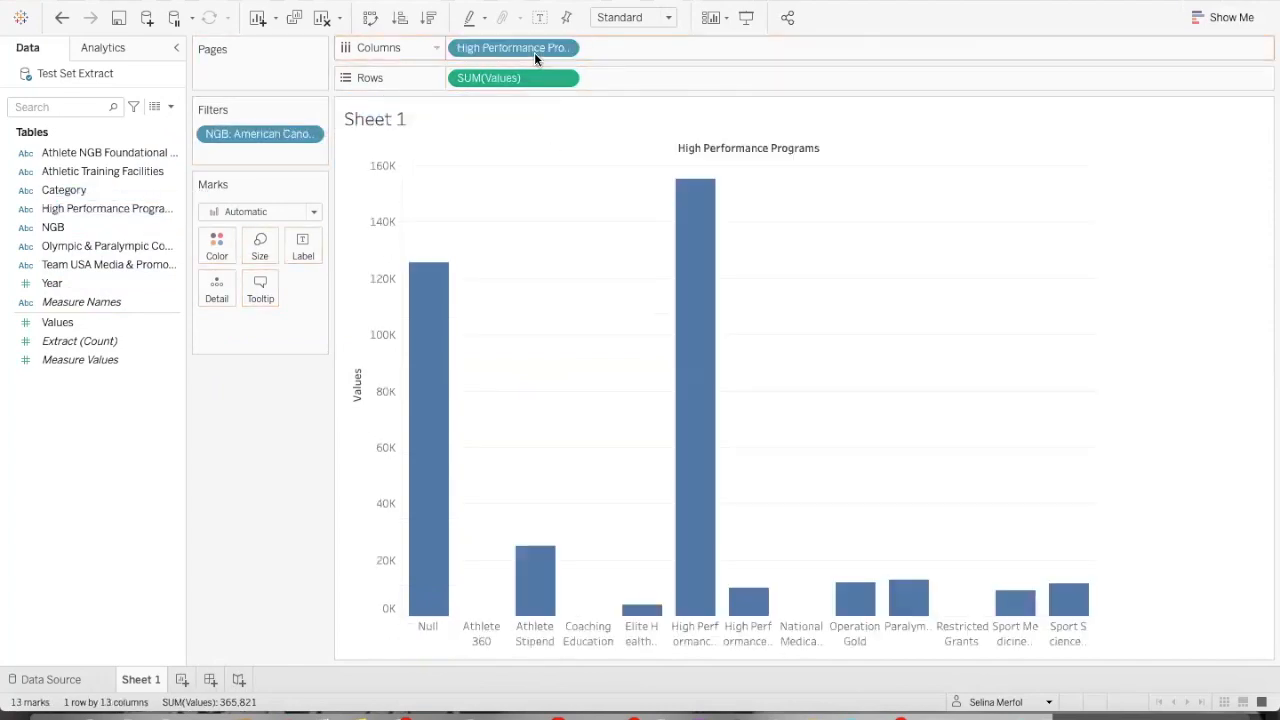
pyautogui.click(437, 446)
pyautogui.click(553, 440)
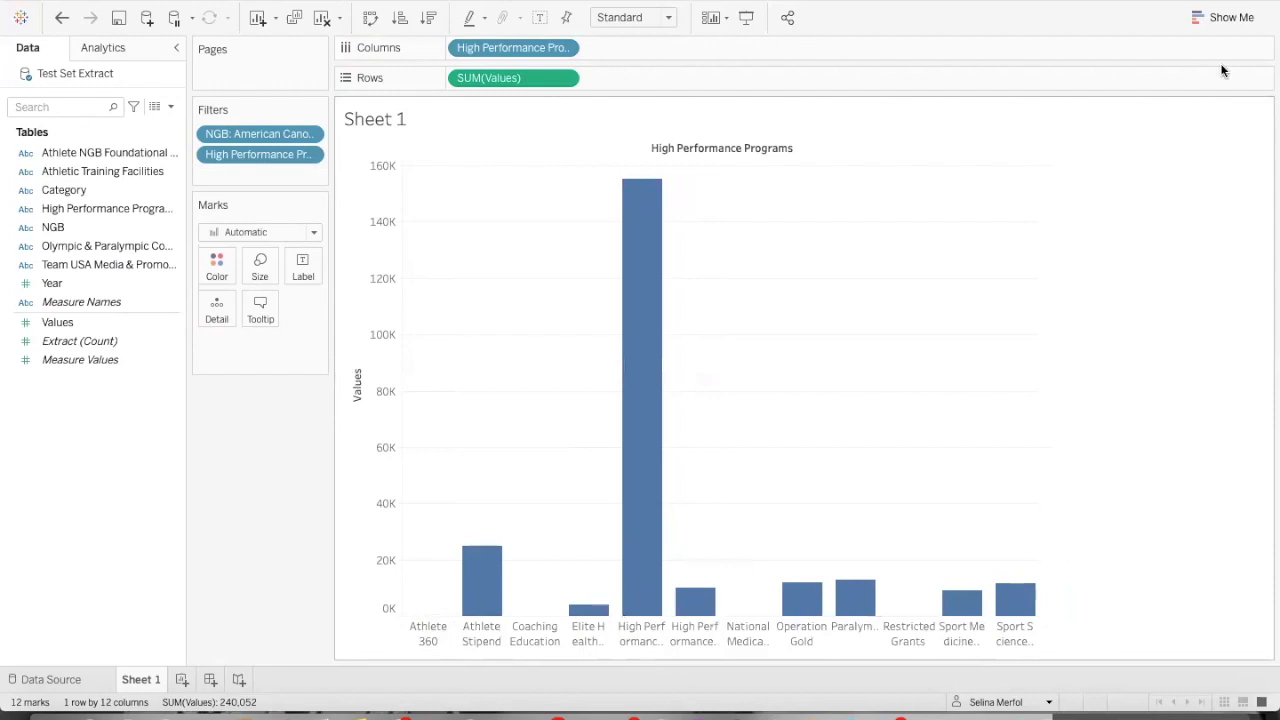
# Convert the bar chart to a text table and remove the NGB filter.
pyautogui.click(1225, 17)
pyautogui.click(1133, 77)
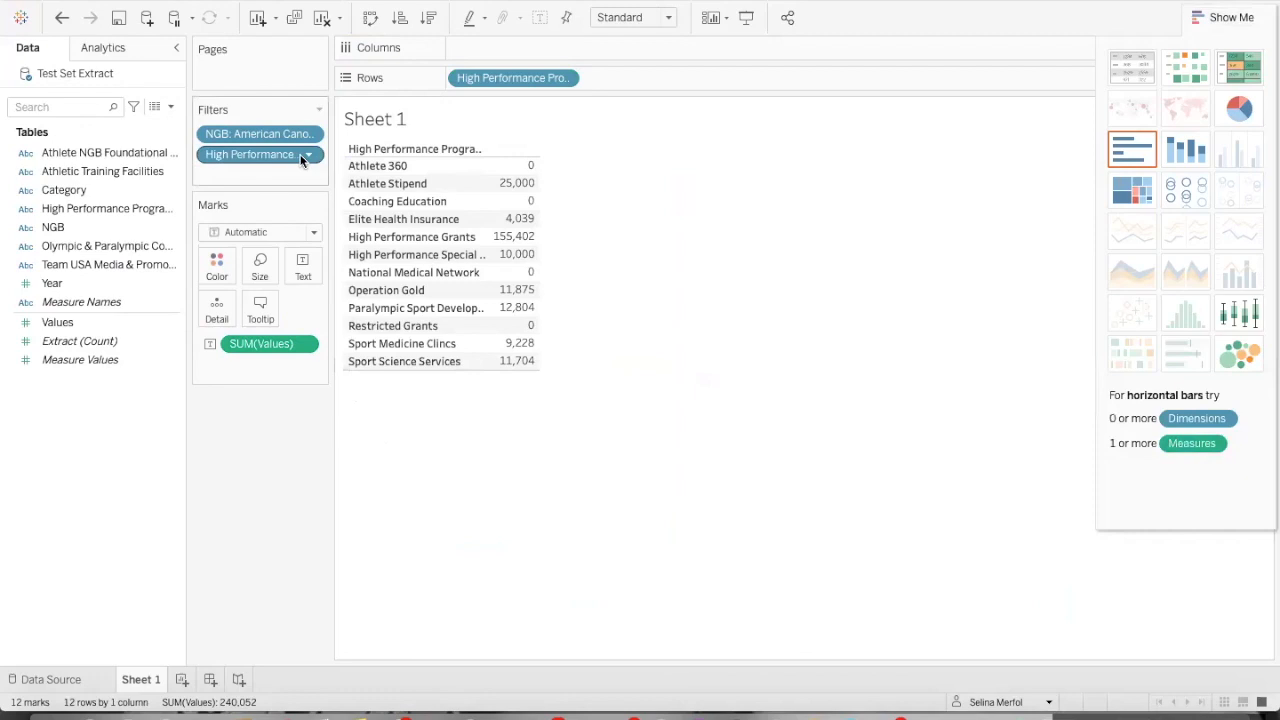
pyautogui.moveTo(289, 128); pyautogui.dragTo(255, 461)
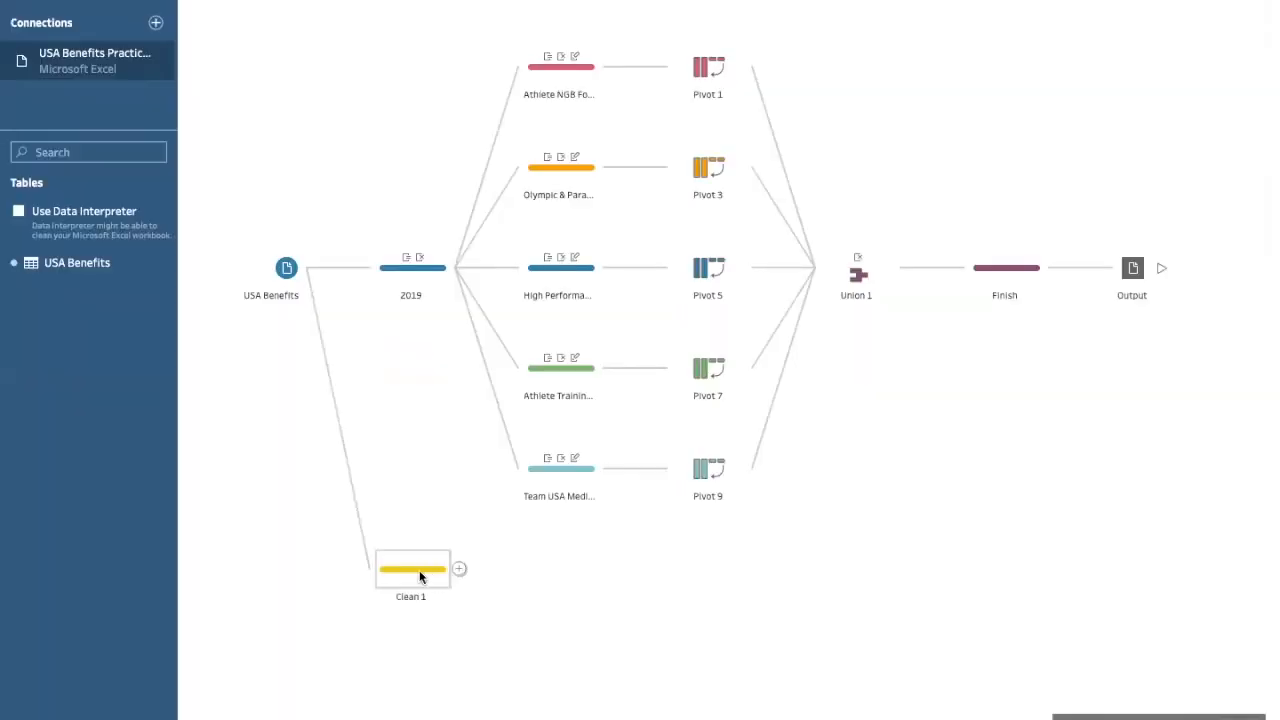
# Switch to the Tableau Prep flow and rename the Clean 1 step as 2020.
pyautogui.click(415, 585)
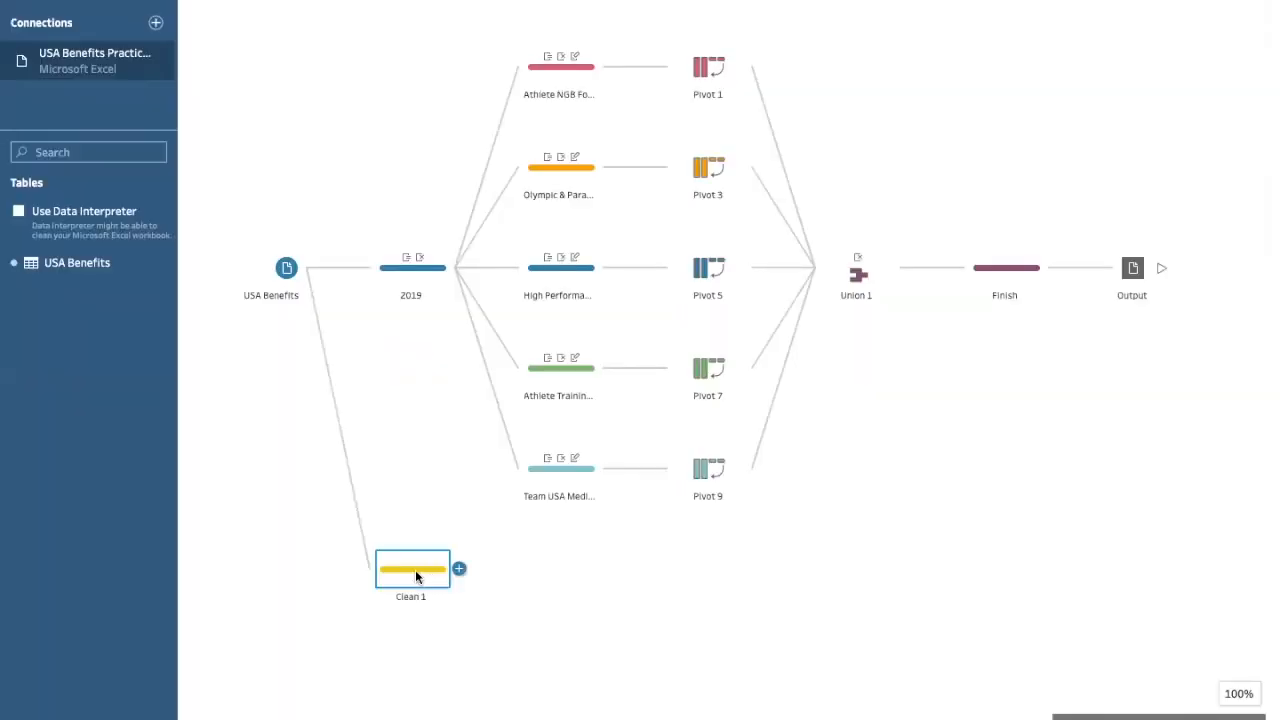
pyautogui.doubleClick(412, 596)
pyautogui.write('2020')
pyautogui.press('Return')
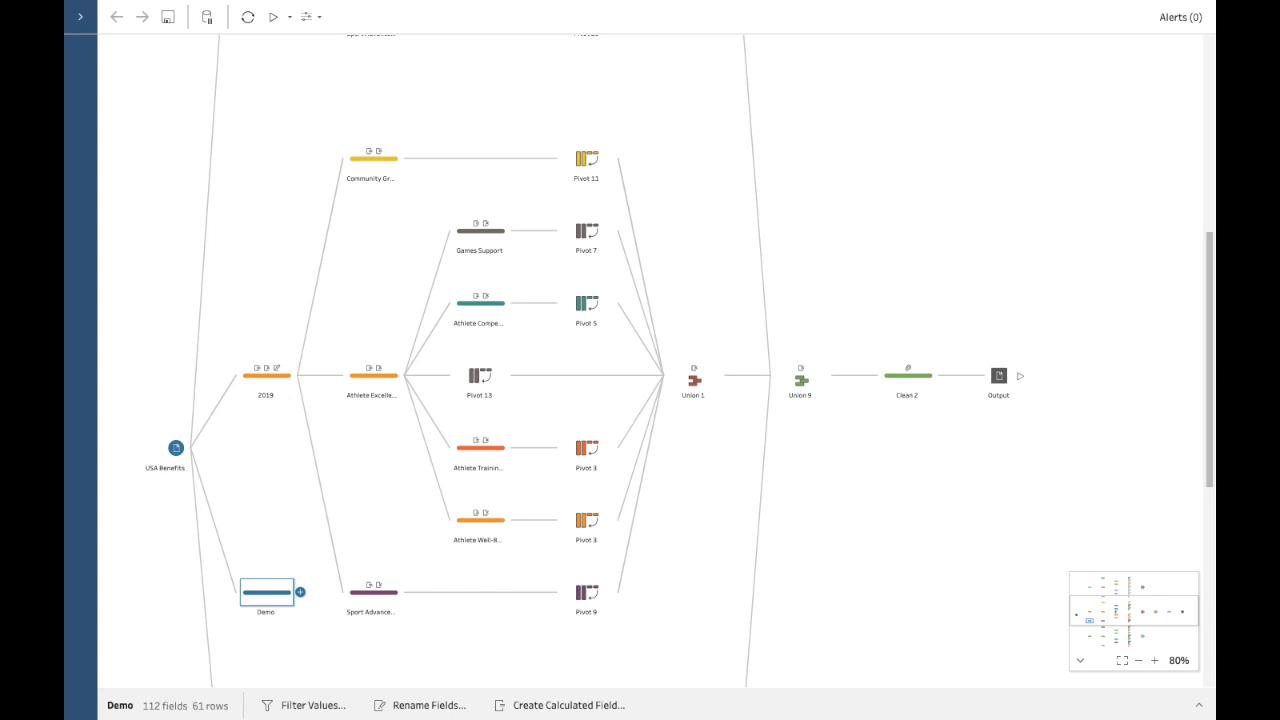
# Examine the complete flow's 2019, 2020 and 2021 branches and how their unions join into the output.
pyautogui.scroll(-5, 640, 360)
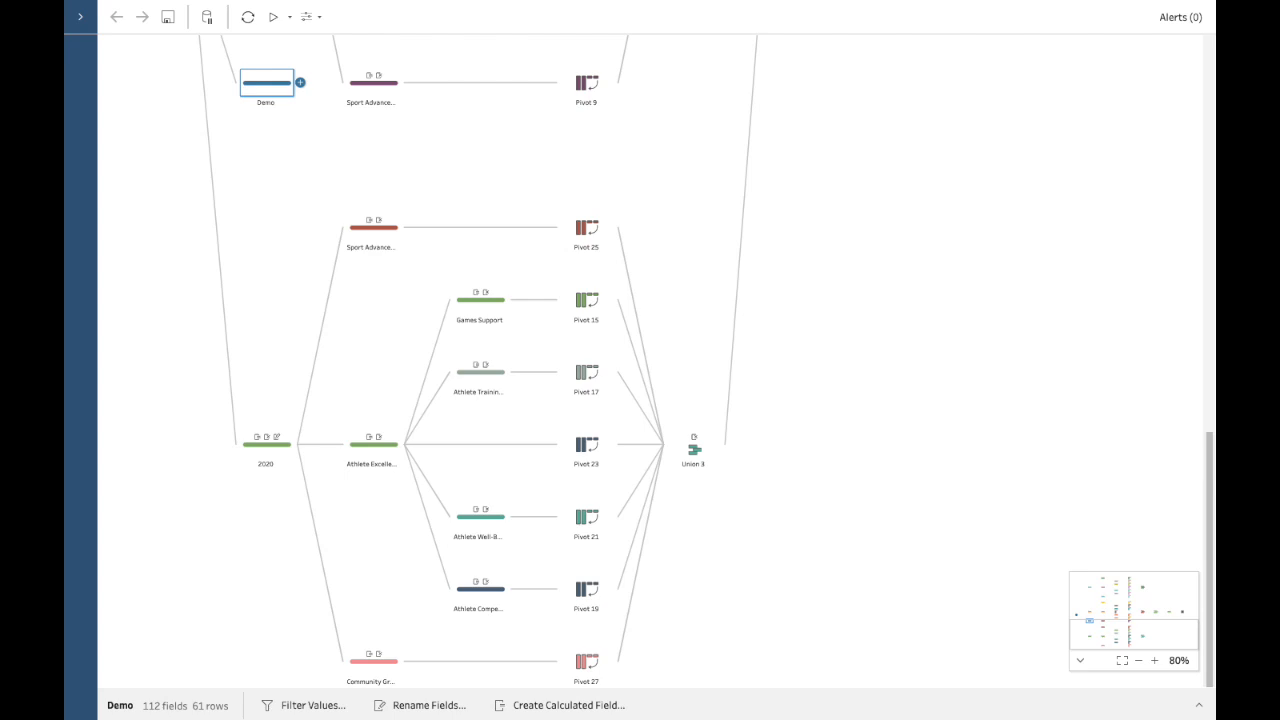
pyautogui.scroll(10, 650, 360)
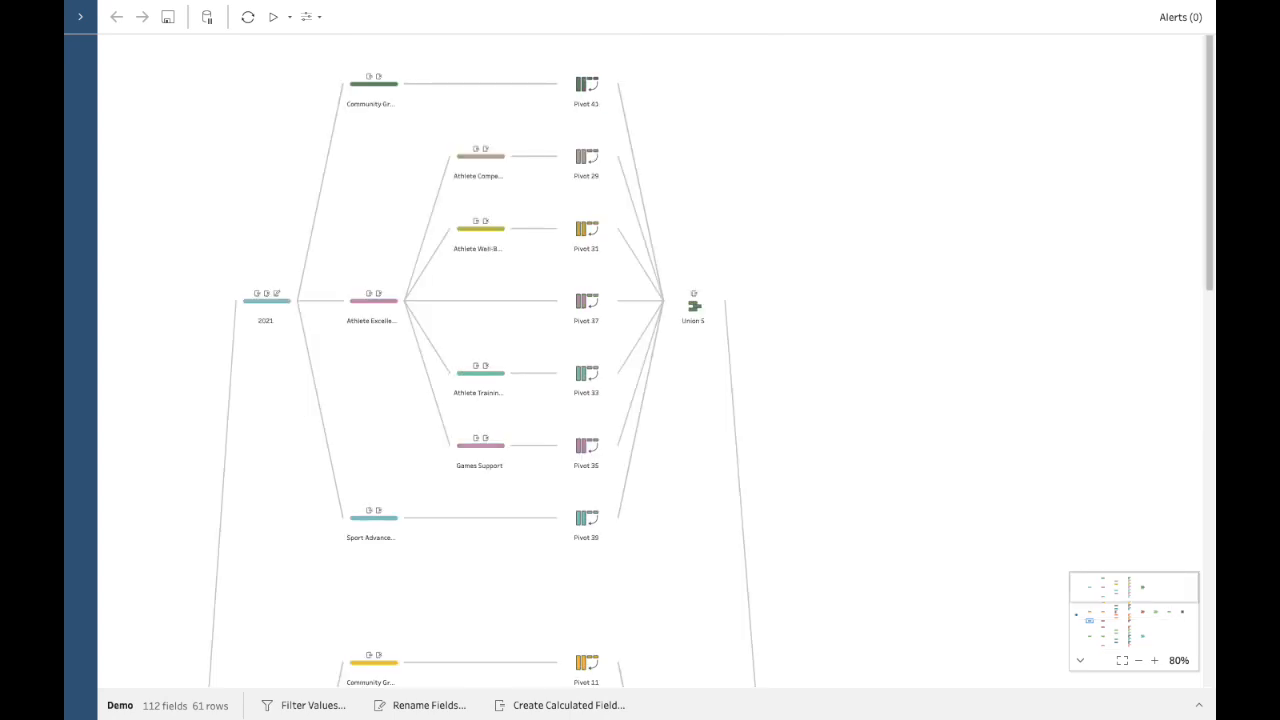
pyautogui.scroll(-5, 650, 360)
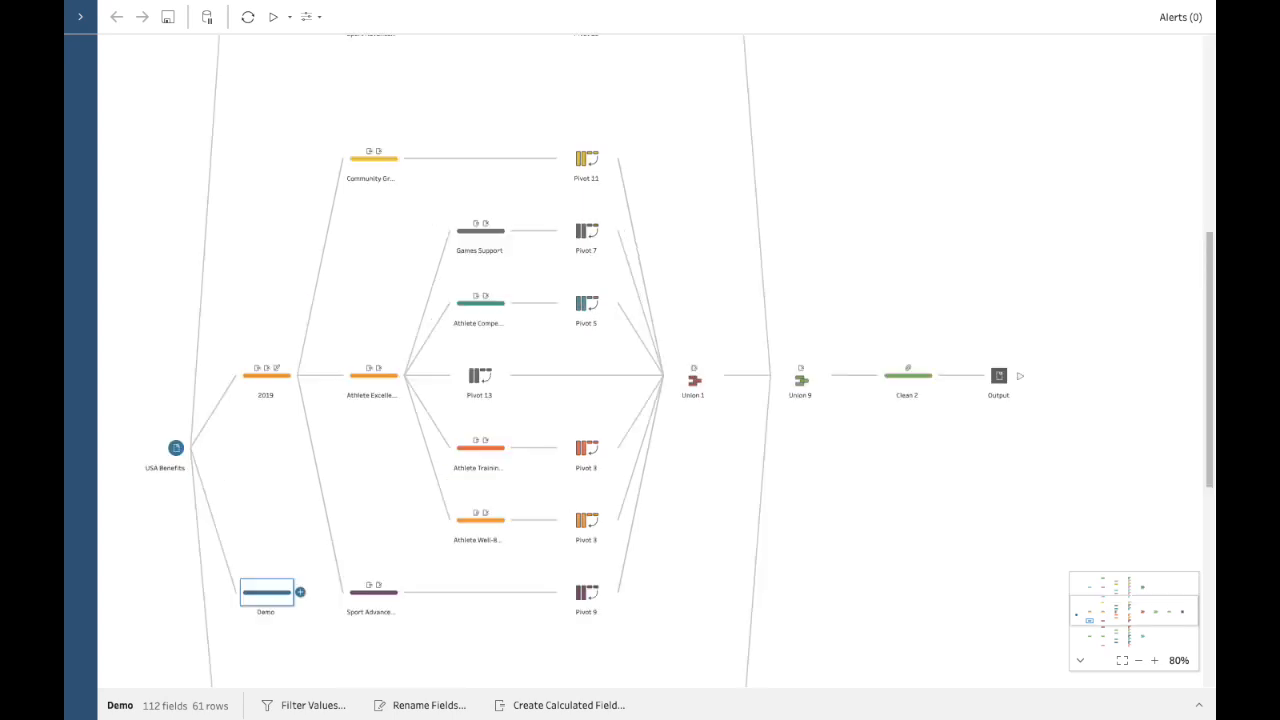